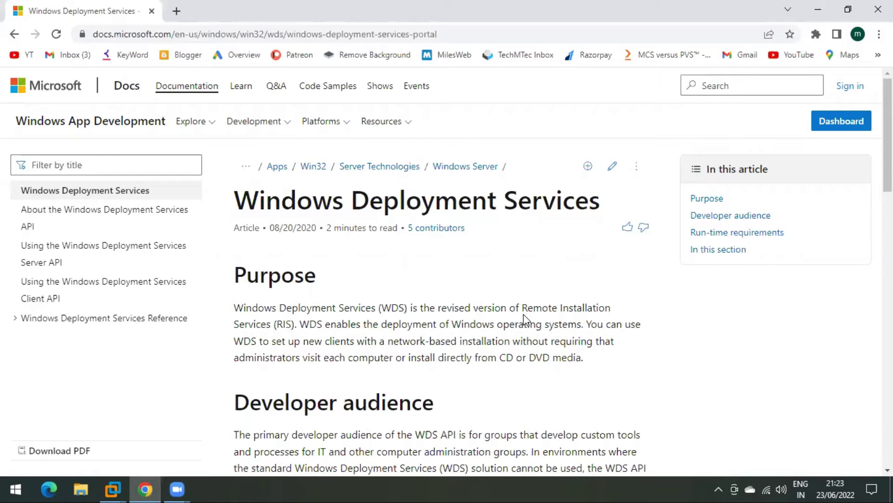
Review the Microsoft Docs article on Windows Deployment Services, including its title, Purpose and Developer audience sections
double_click(283, 204)
double_click(413, 206)
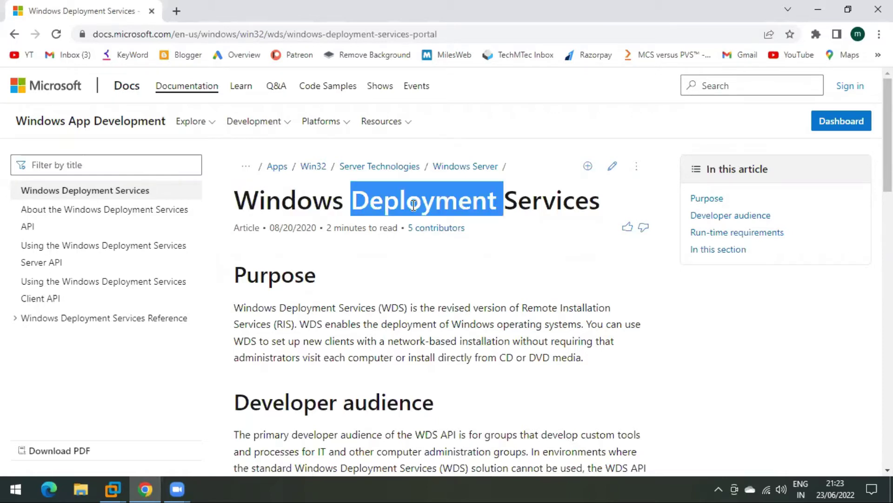
double_click(548, 209)
double_click(417, 202)
double_click(278, 203)
double_click(428, 198)
double_click(542, 205)
click(429, 203)
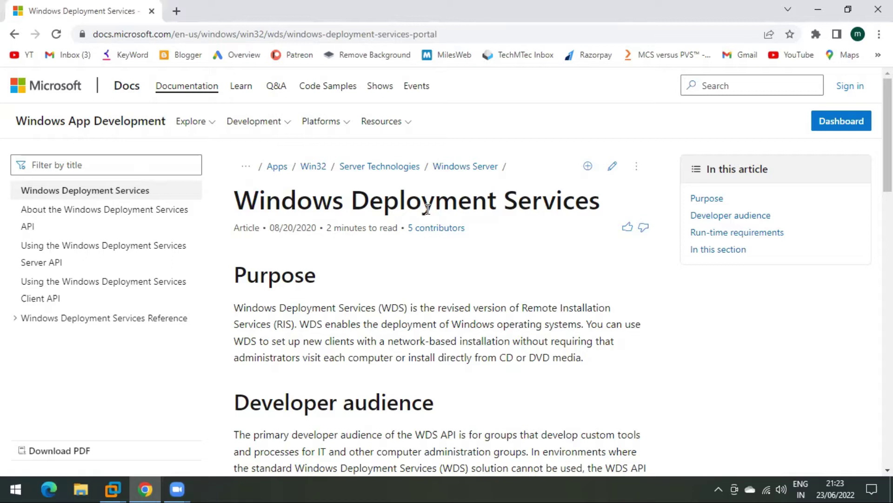
double_click(397, 203)
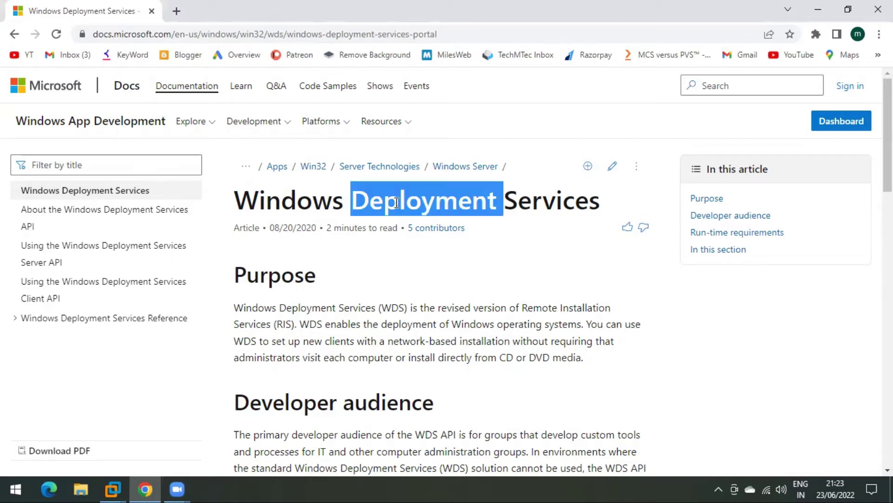
double_click(303, 205)
double_click(381, 208)
double_click(569, 204)
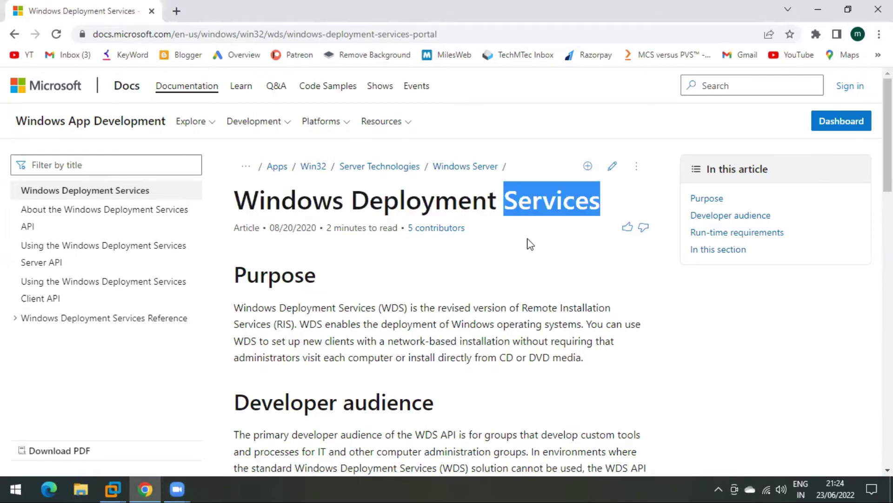
click(503, 278)
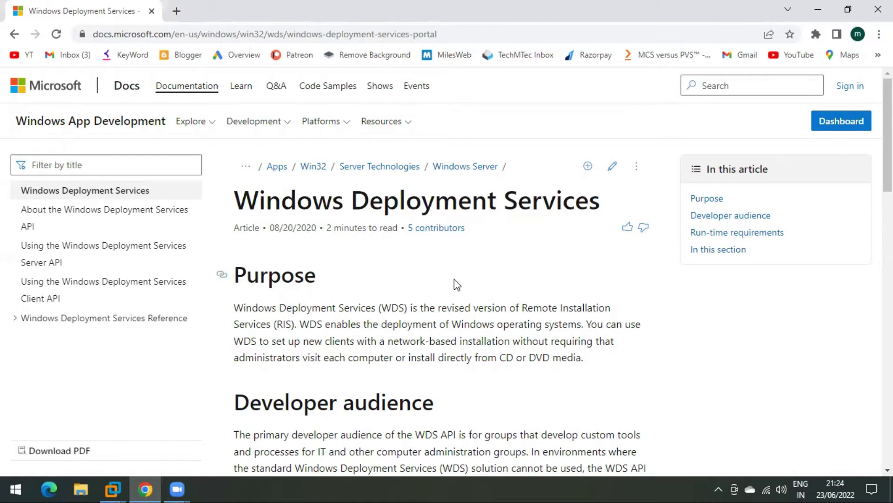
scroll(447, 281, down, 1)
drag(234, 242, 578, 309)
click(481, 291)
scroll(480, 298, down, 3)
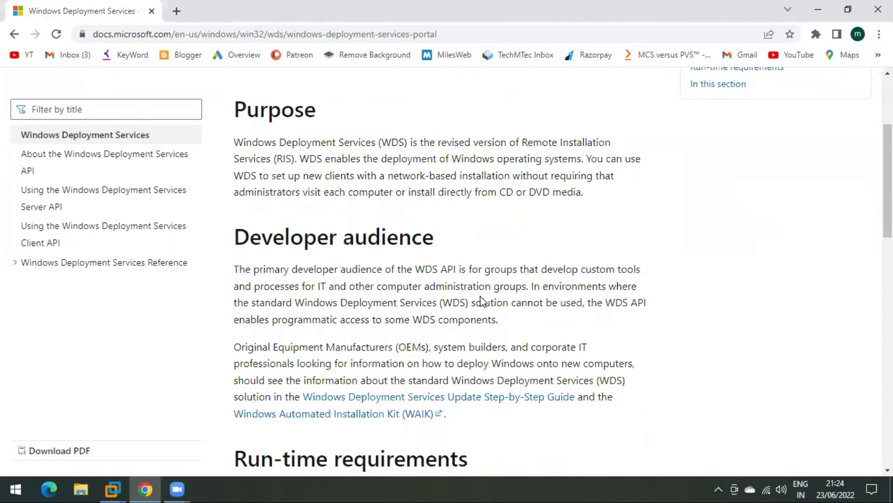
scroll(481, 300, down, 4)
scroll(477, 302, up, 8)
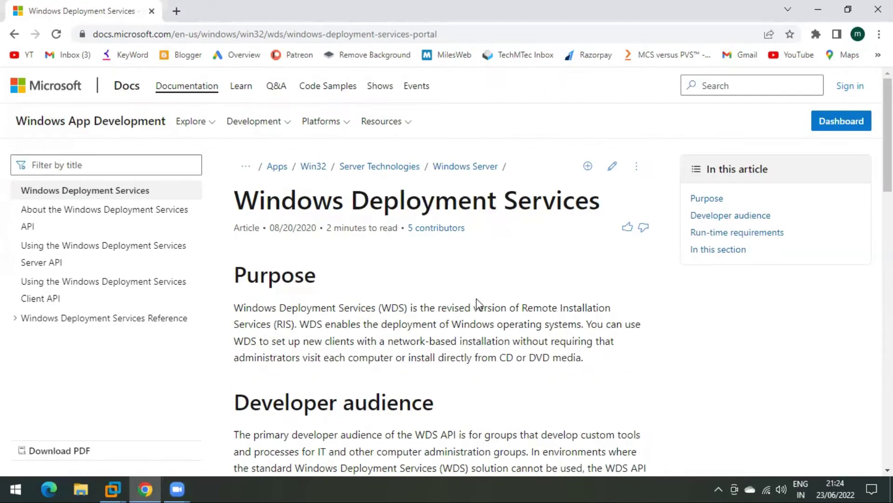
double_click(385, 196)
double_click(272, 204)
click(577, 199)
double_click(577, 200)
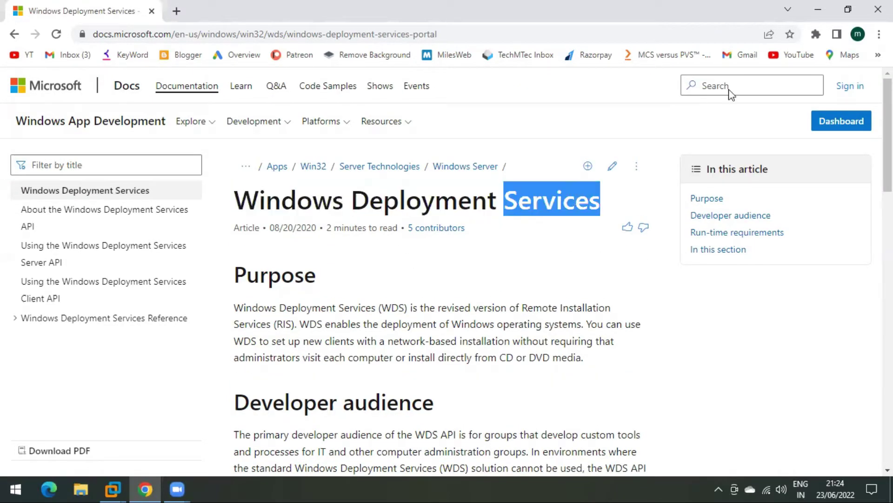
Switch to VMware Workstation and close the open DDC and Win10-TD virtual machine views, keeping only DC open
click(819, 5)
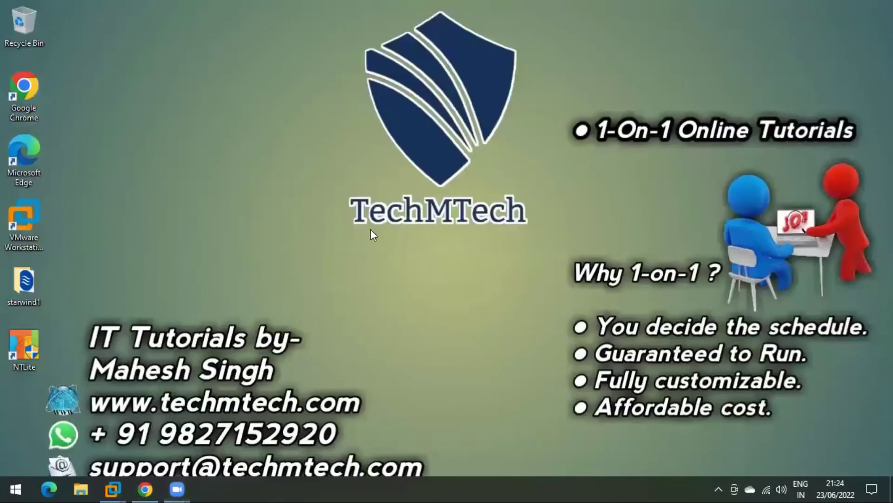
mouse_move(112, 489)
click(38, 427)
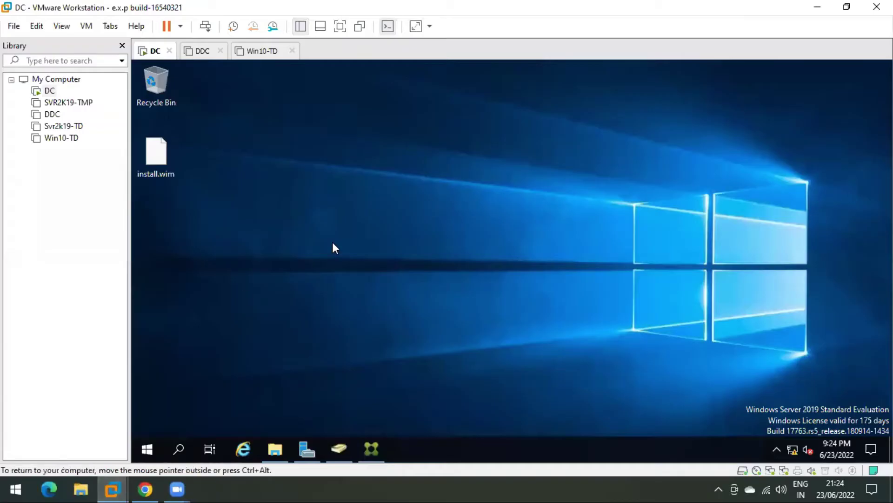
click(201, 51)
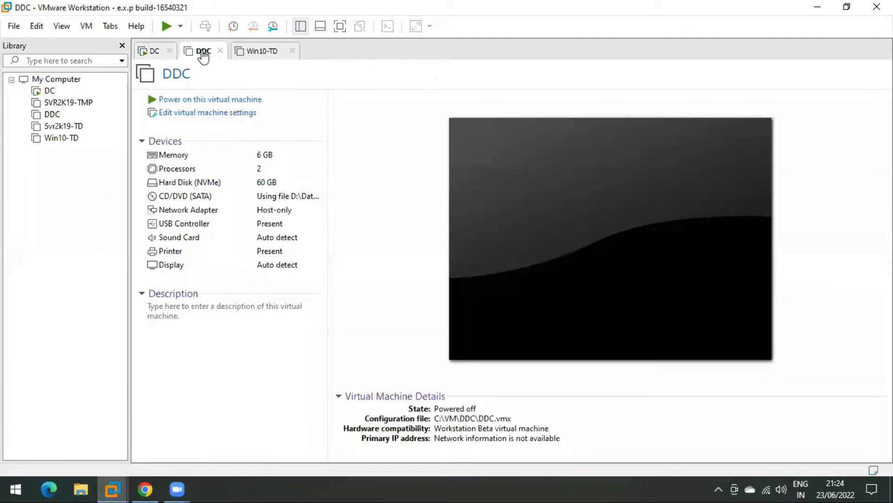
click(220, 50)
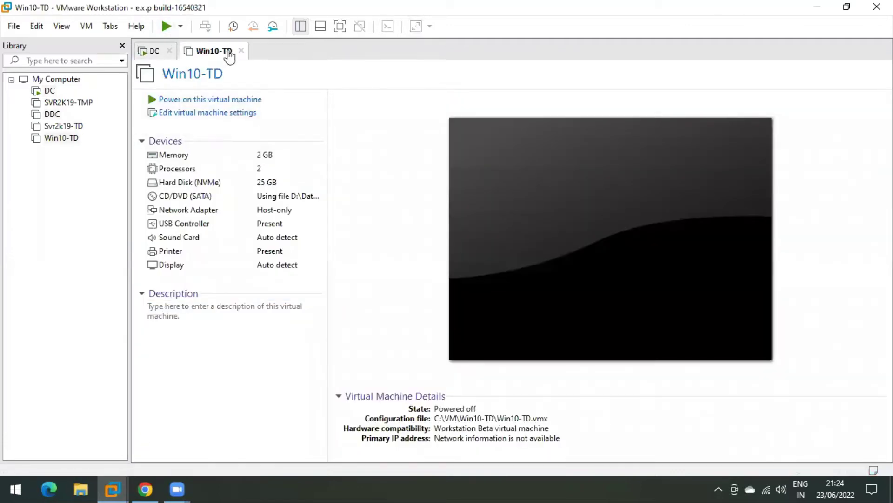
click(240, 51)
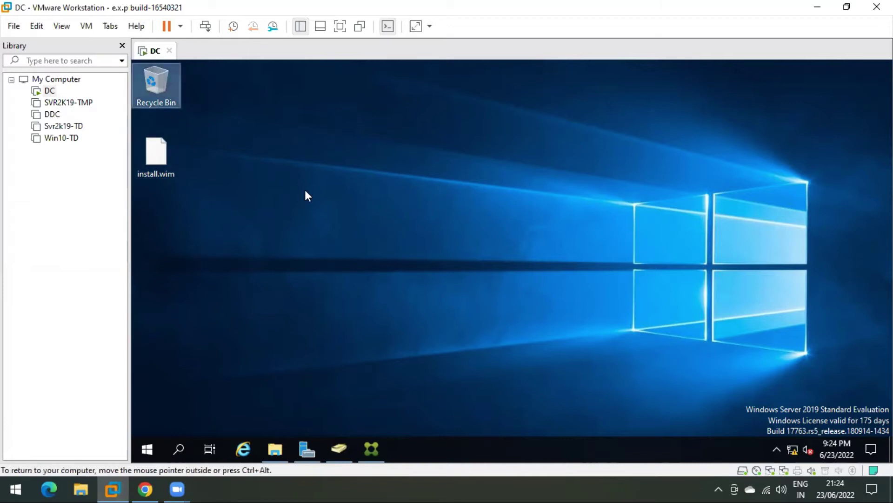
From Server Manager on DC, start adding roles and features with a role-based installation on the DC.abc.com server
click(298, 449)
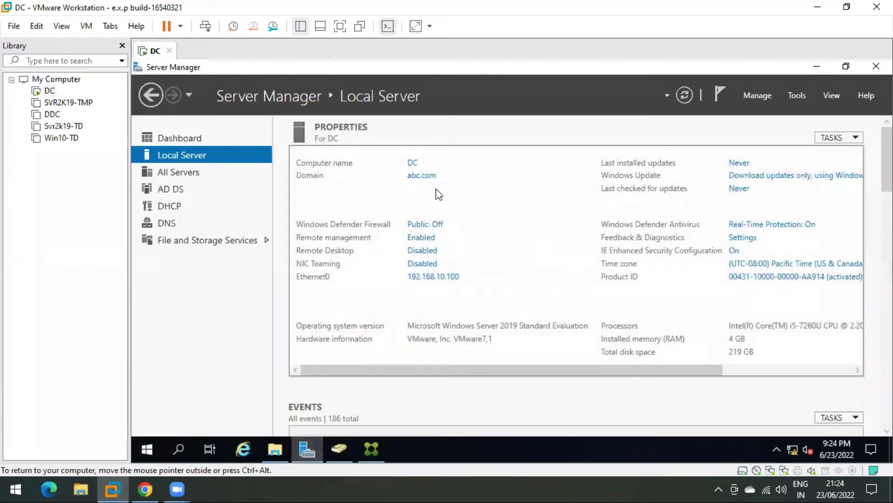
click(756, 96)
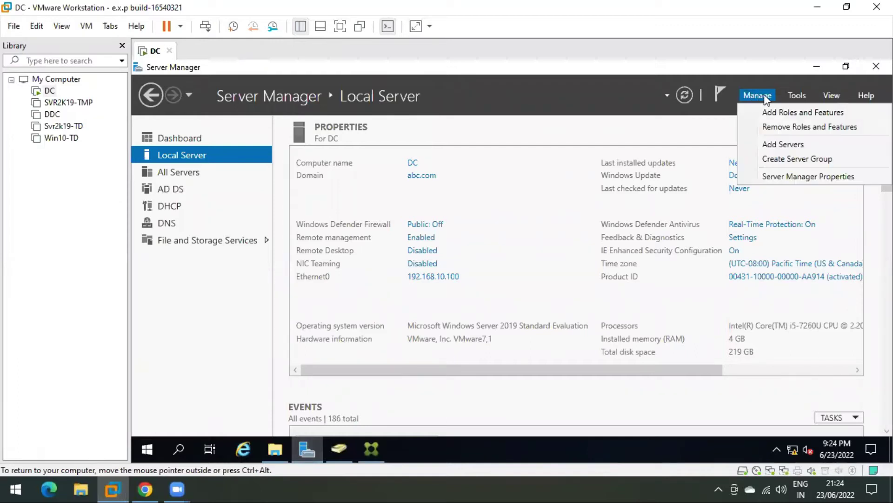
click(771, 112)
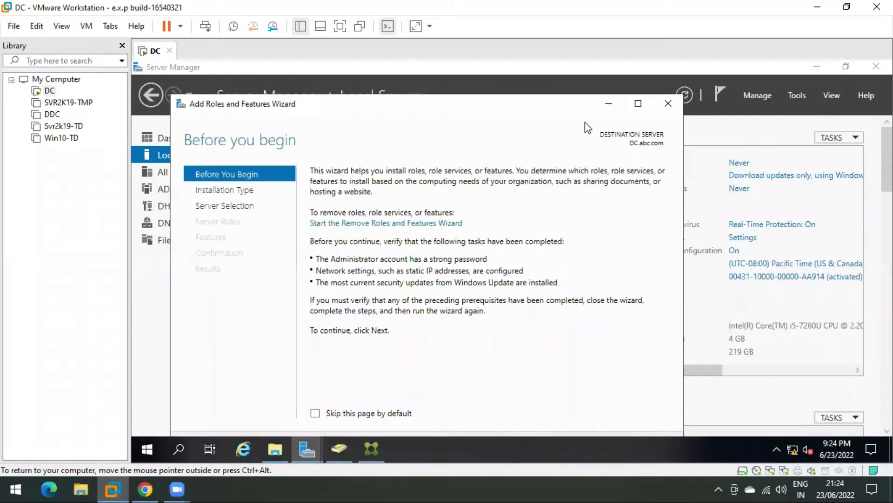
click(638, 104)
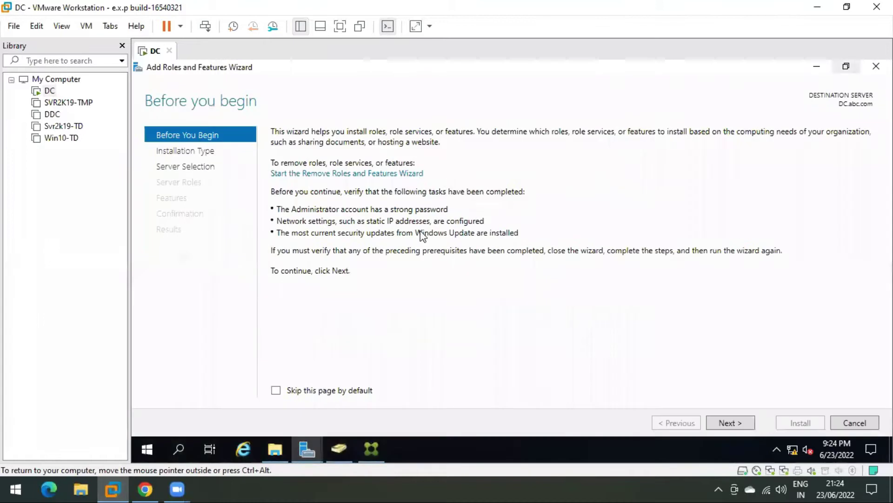
click(738, 423)
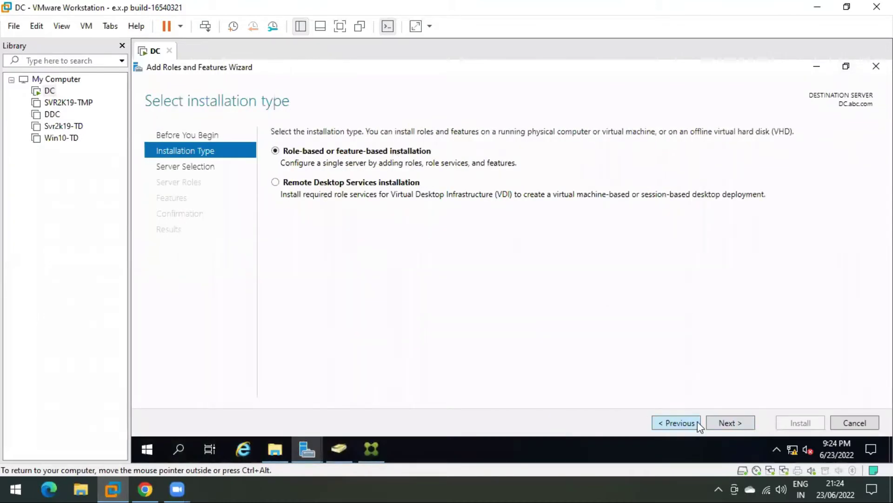
click(728, 424)
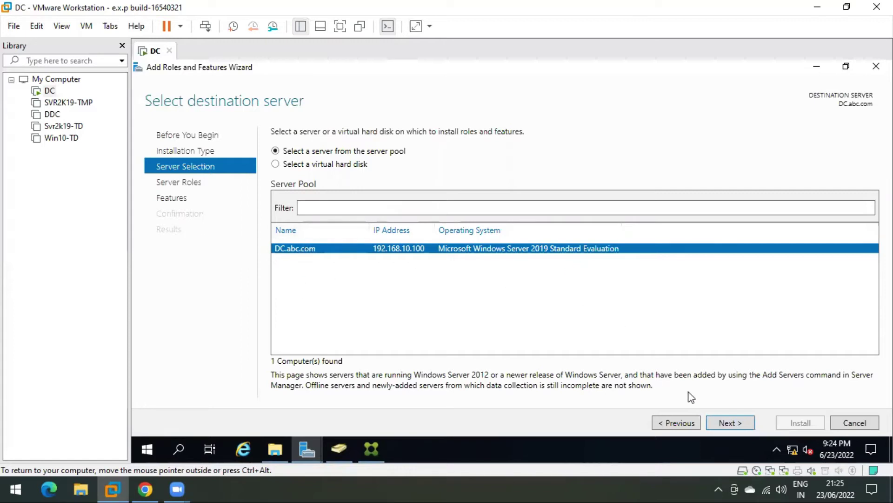
click(717, 422)
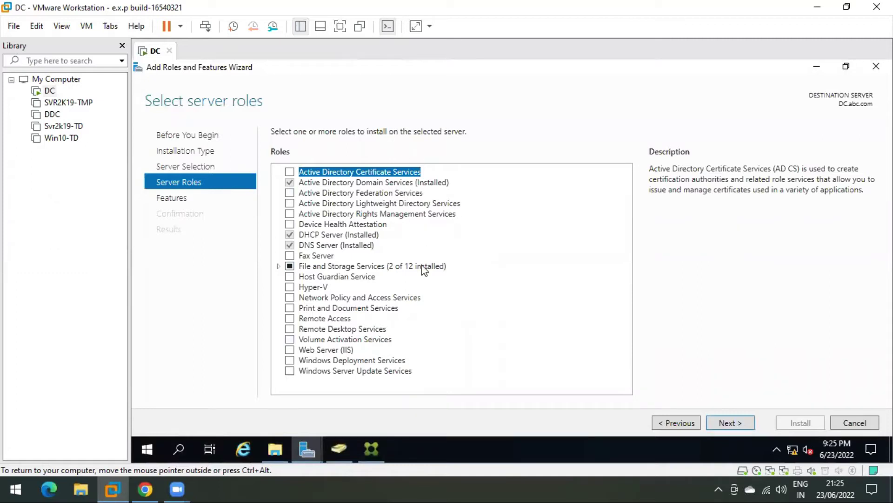
Select the Windows Deployment Services role with its management tools, keeping the default features and the Deployment Server and Transport Server role services
click(291, 361)
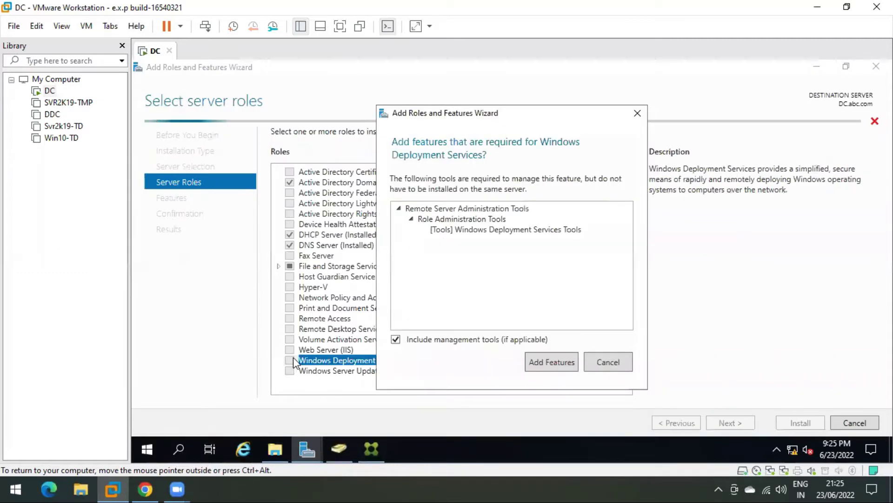
click(542, 367)
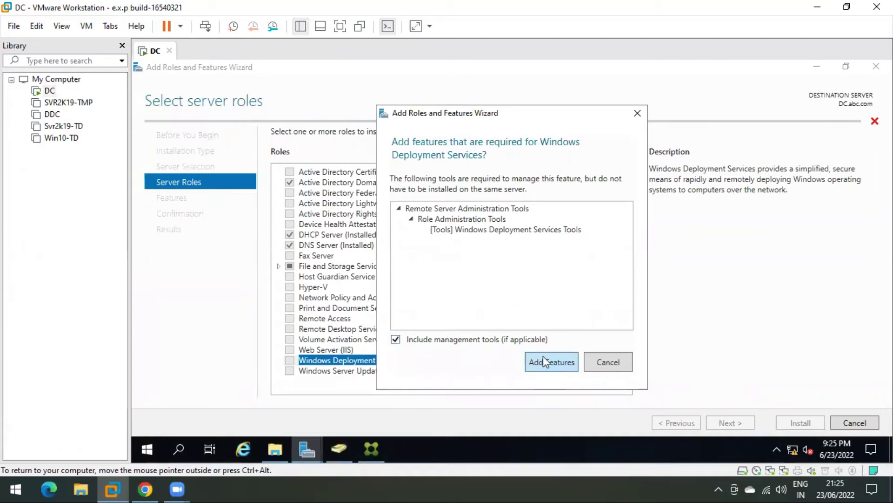
click(741, 426)
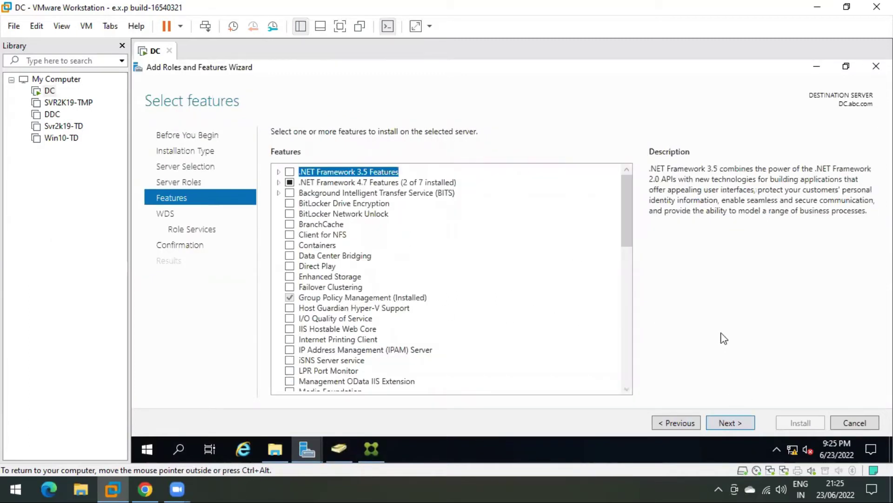
click(721, 426)
click(728, 424)
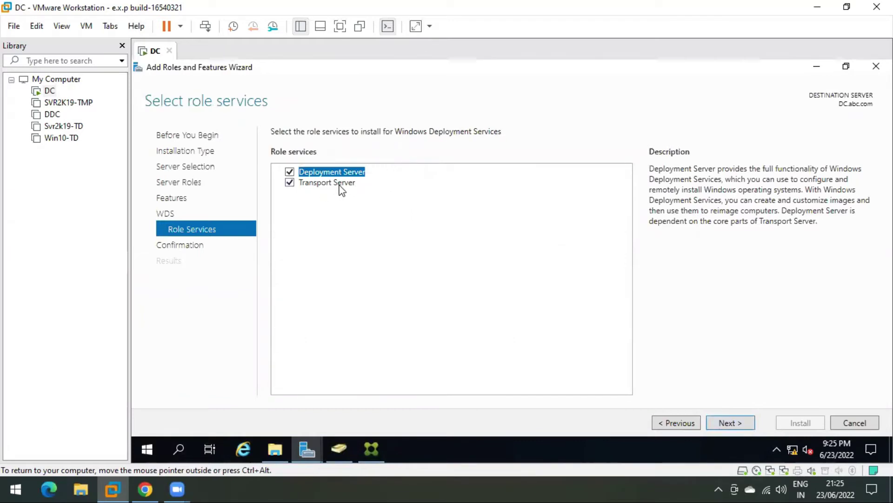
click(739, 424)
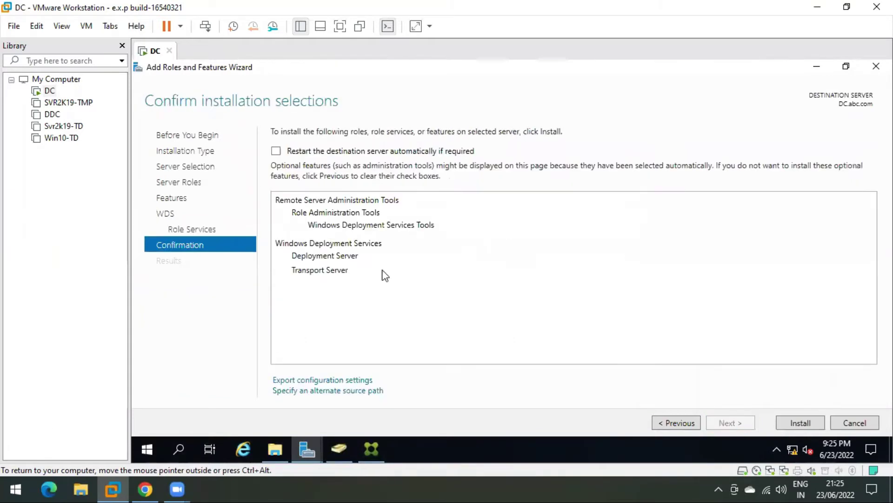
Allow the destination server to restart automatically if required and start the role installation
click(307, 152)
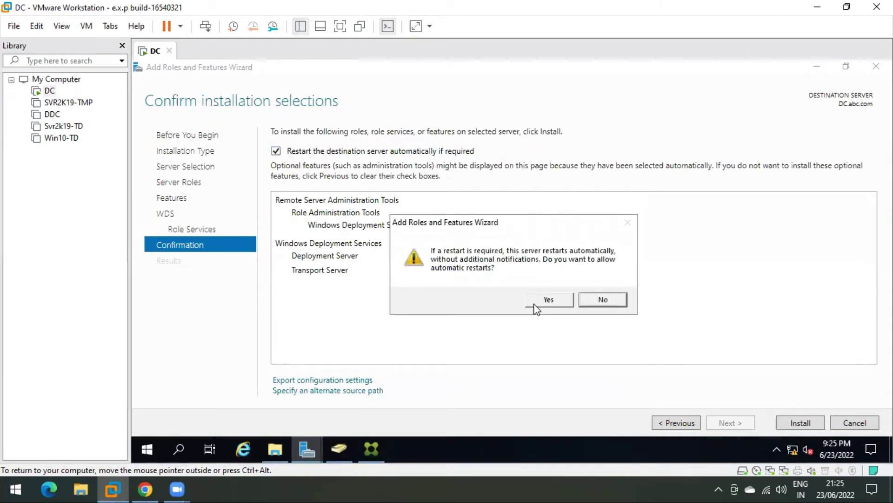
click(538, 300)
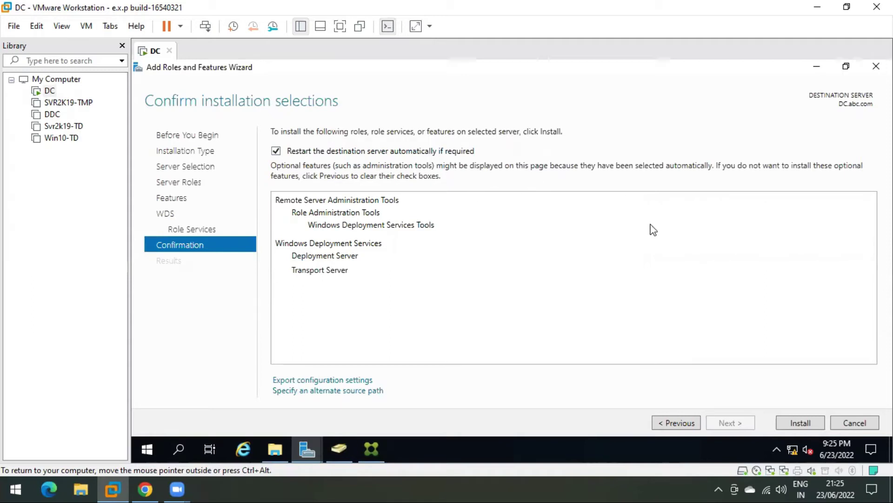
click(787, 418)
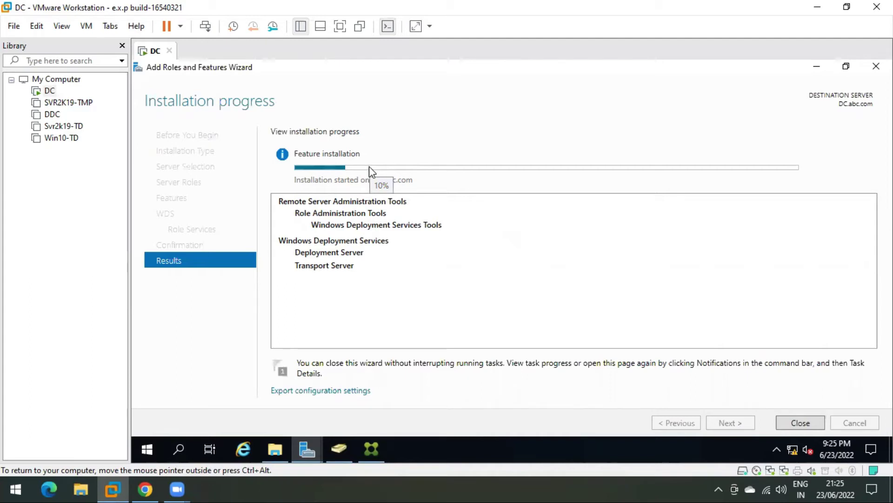
Leave the installation wizard running in the background and open the DHCP management console from Server Manager in a maximized window
click(301, 450)
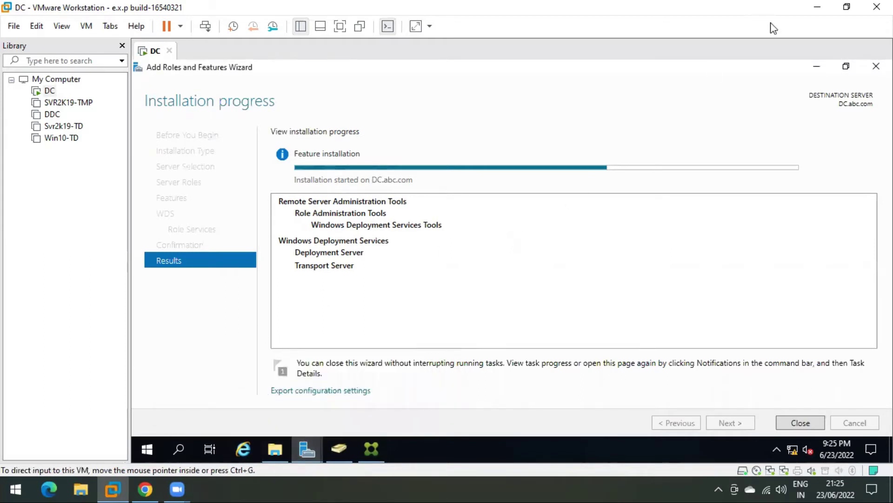
click(817, 66)
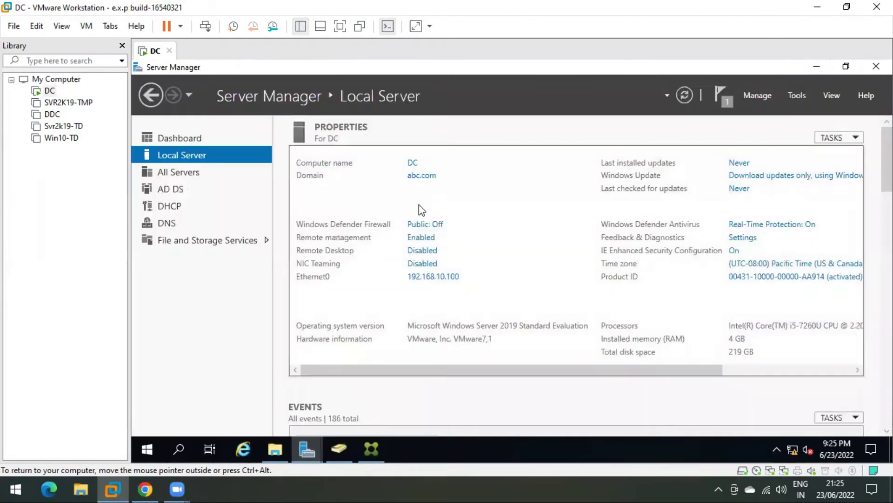
click(802, 91)
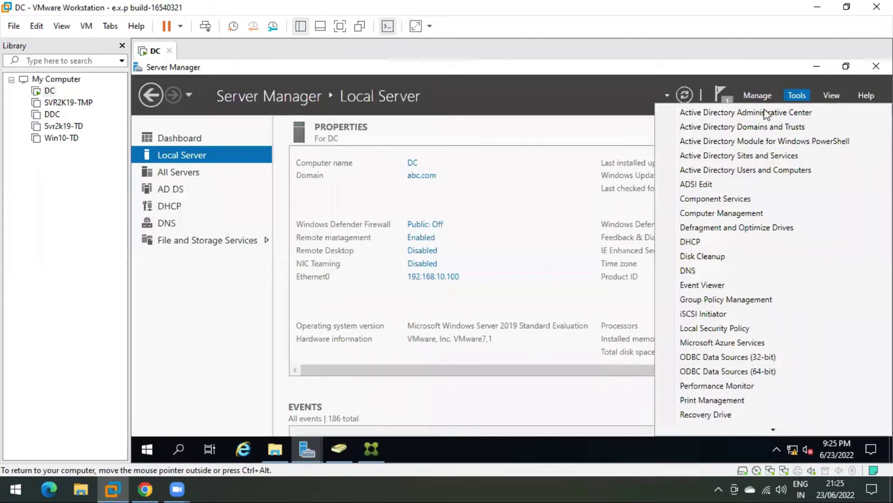
click(712, 246)
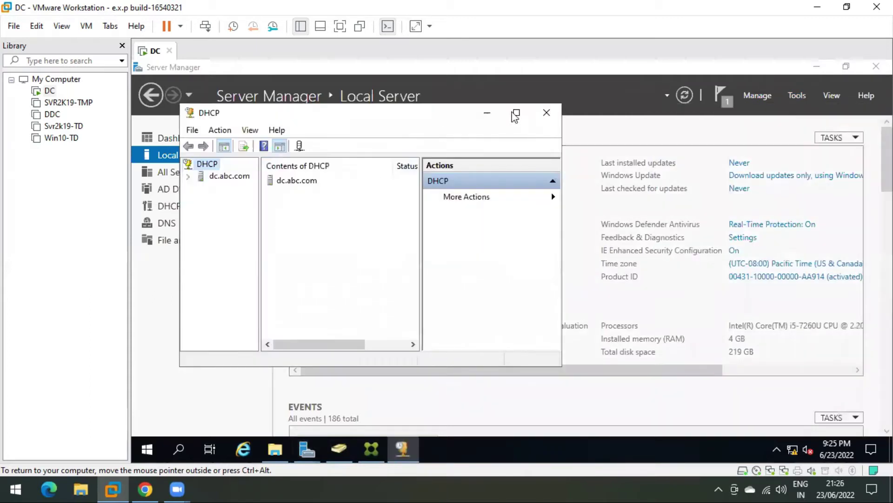
click(515, 114)
Expand IPv4 under dc.abc.com, widen the console tree and select the PVS scope [192.168.10.0]
double_click(185, 128)
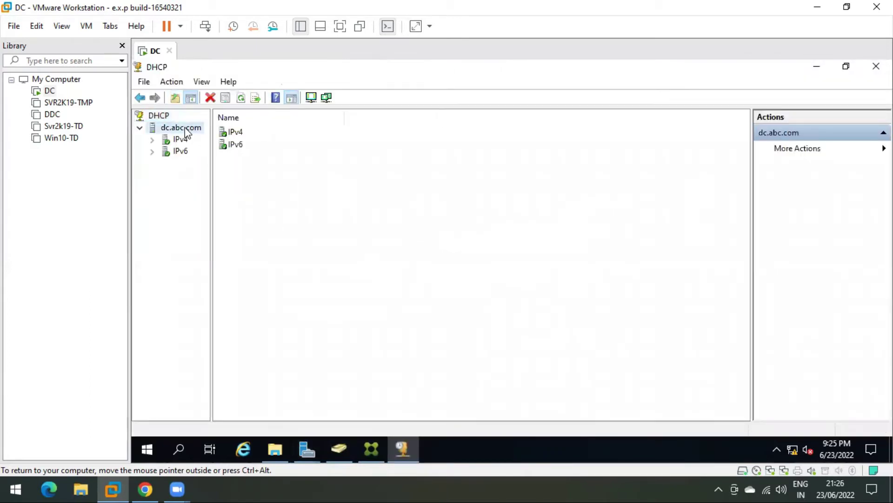
double_click(180, 139)
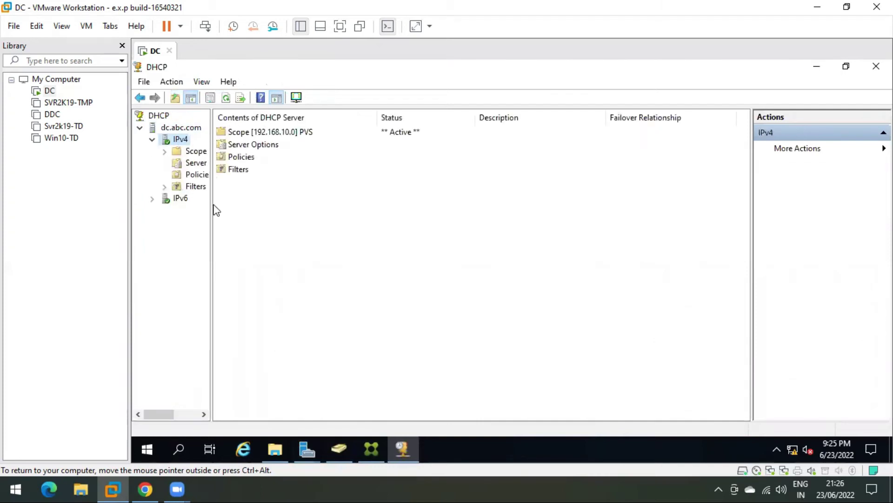
drag(214, 209, 308, 197)
click(204, 151)
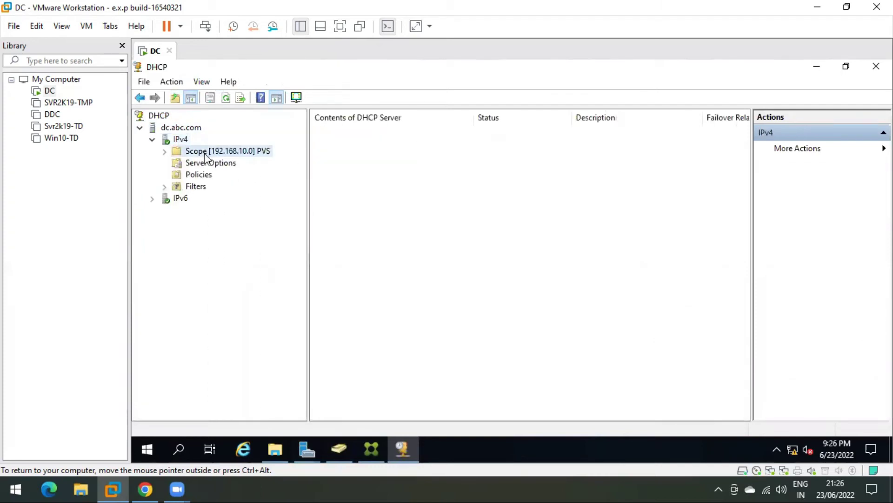
Examine the address leases and the address pool's distribution range of the PVS scope
double_click(204, 152)
click(219, 174)
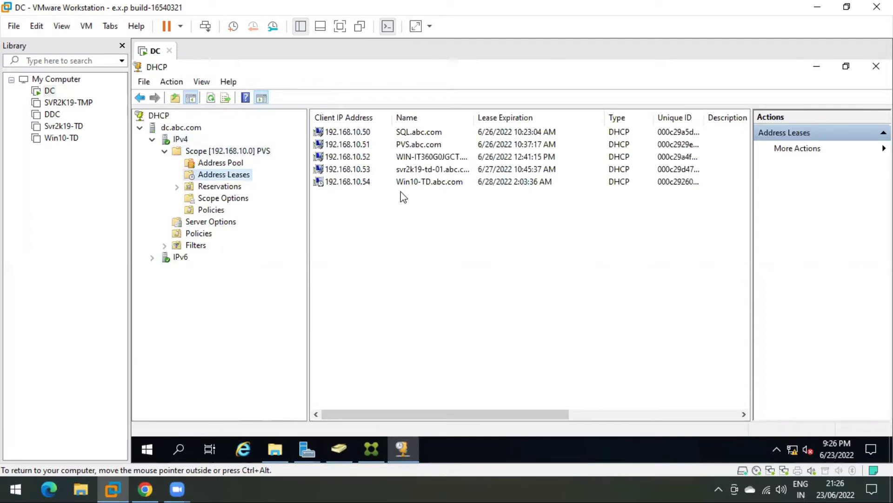
drag(372, 207, 383, 130)
click(377, 142)
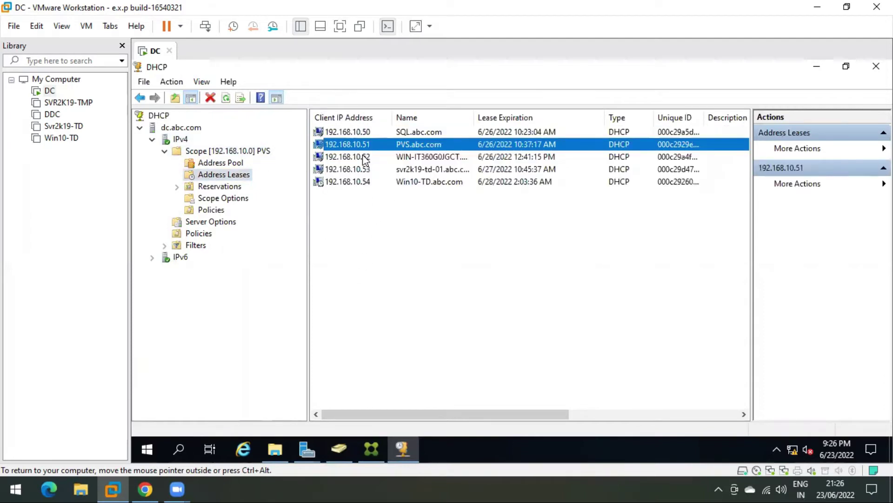
click(363, 157)
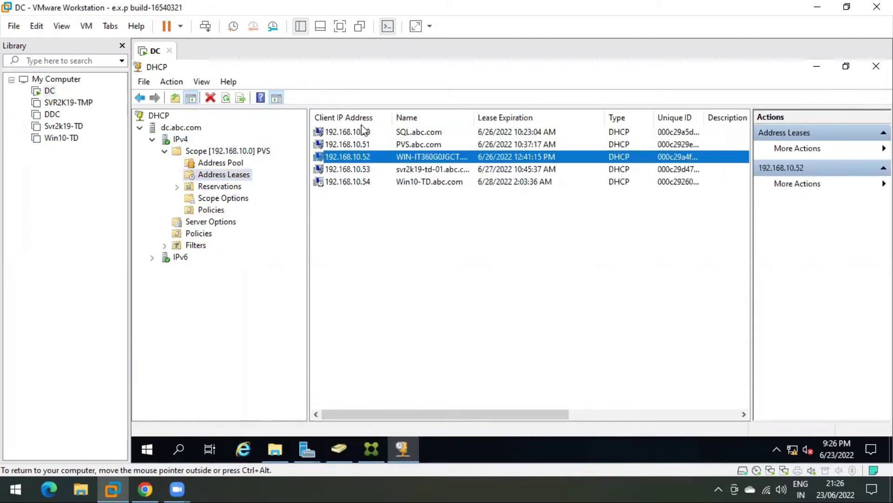
click(228, 164)
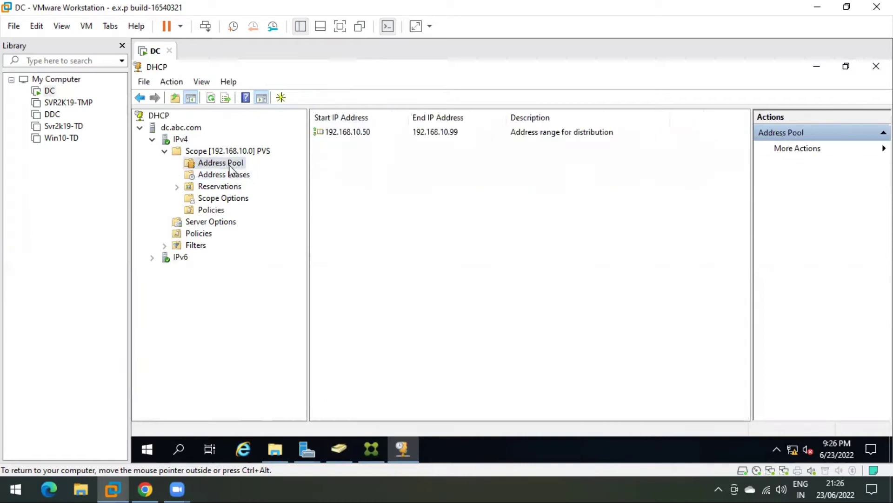
click(350, 133)
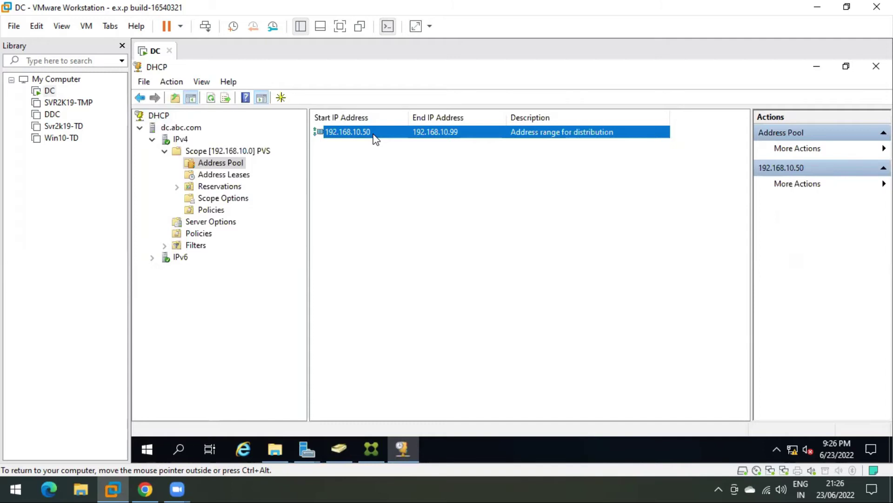
Minimize the DHCP console, then close the finished Add Roles and Features Wizard and dismiss its Server Manager notification
click(817, 66)
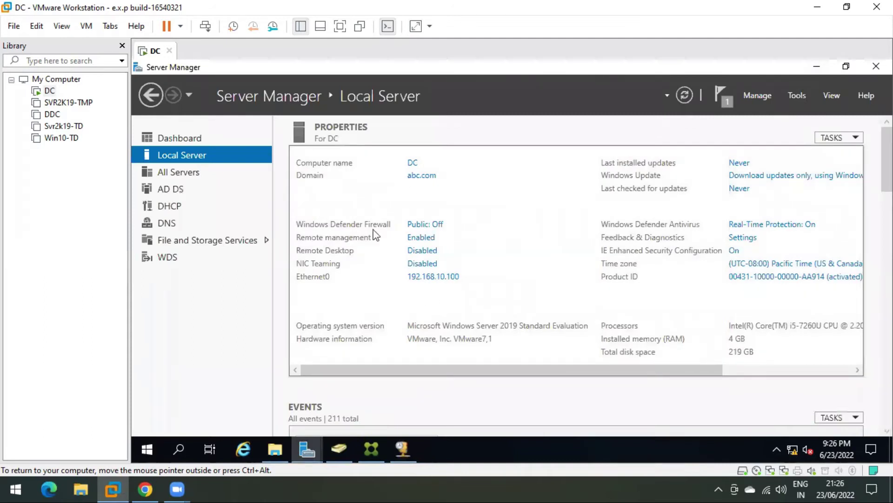
mouse_move(307, 448)
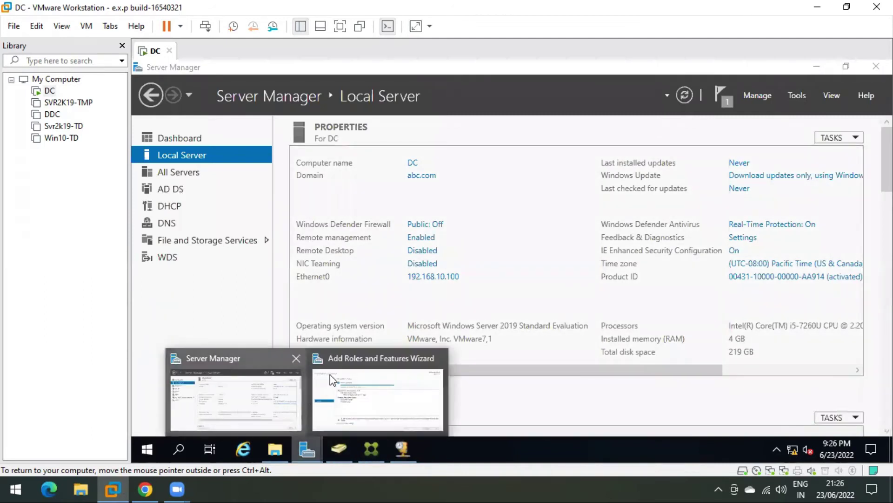
click(360, 389)
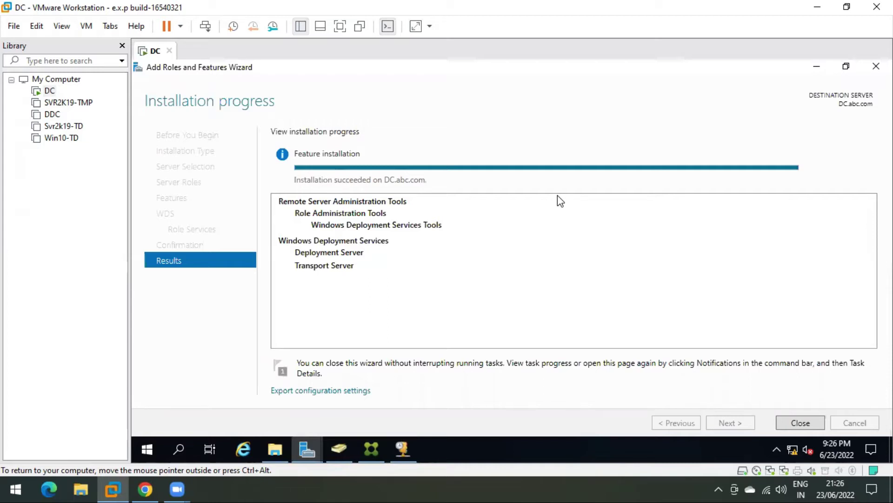
click(797, 423)
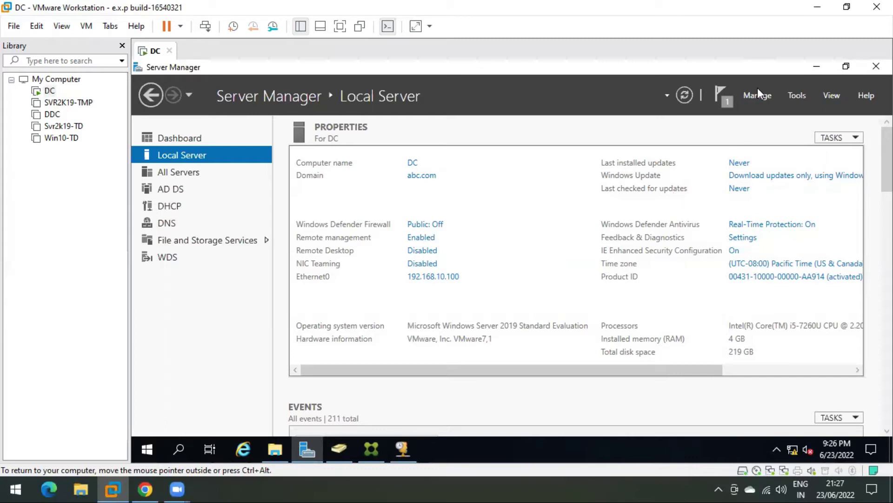
click(726, 99)
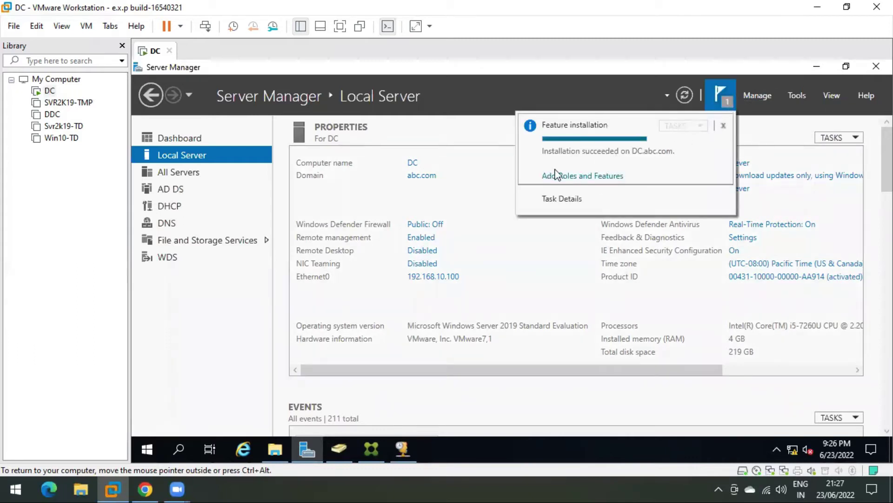
click(723, 126)
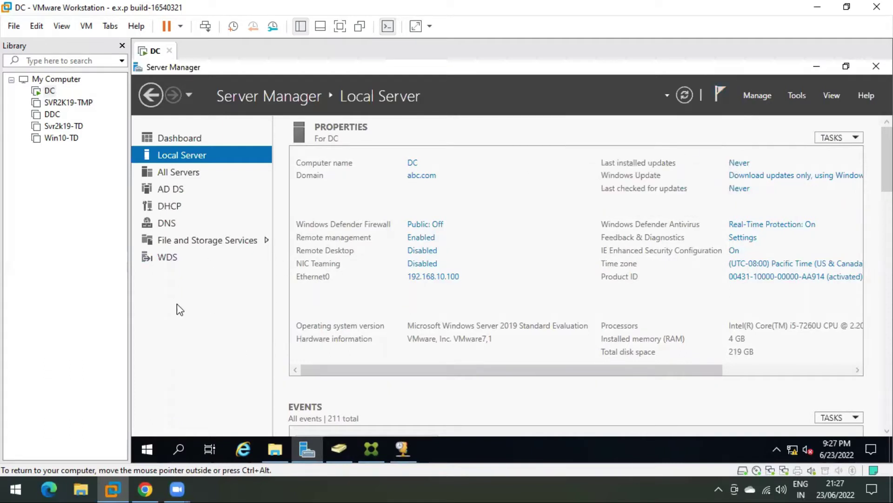
Search the server for "wds" and open the Windows Deployment Services console, minimizing Server Manager
click(171, 261)
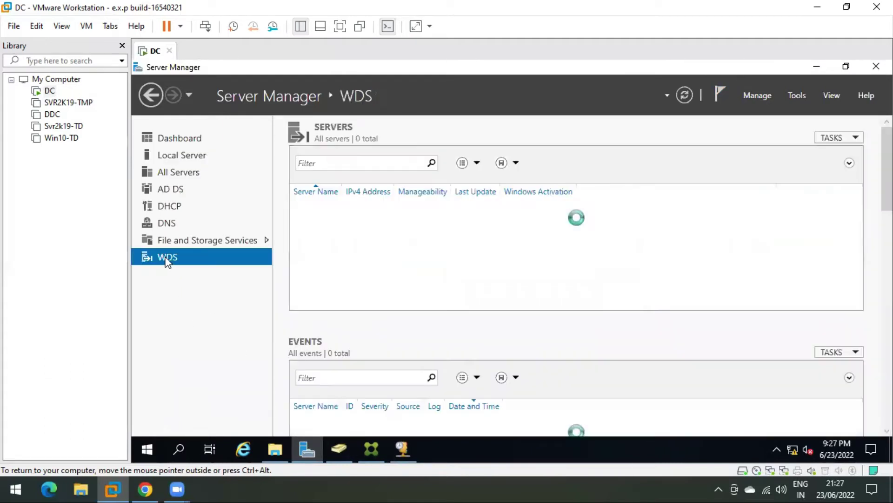
click(148, 448)
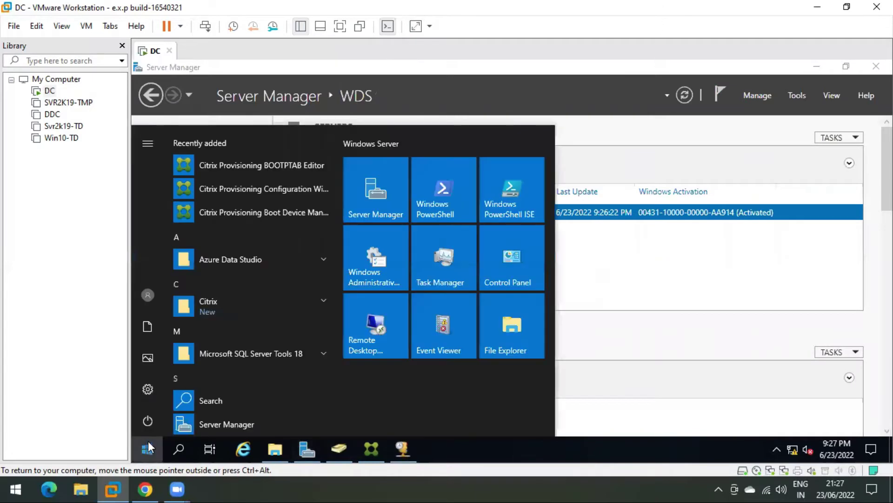
scroll(246, 310, down, 4)
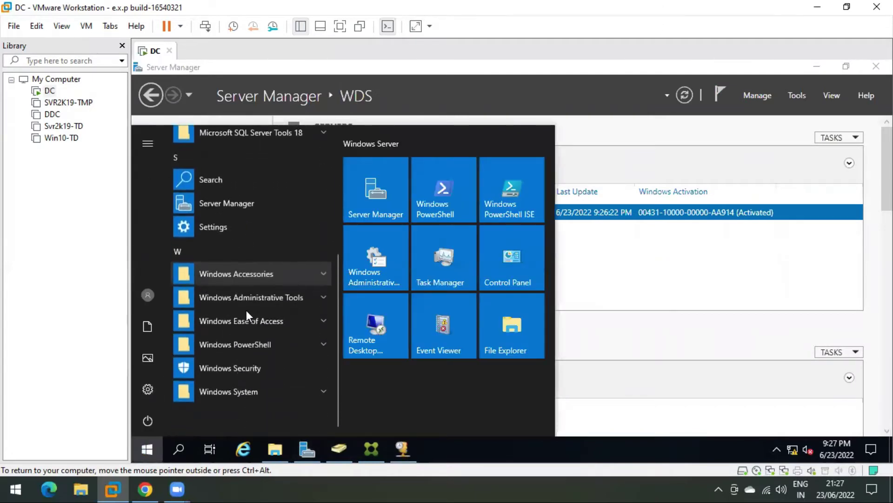
scroll(247, 313, up, 1)
scroll(256, 296, up, 3)
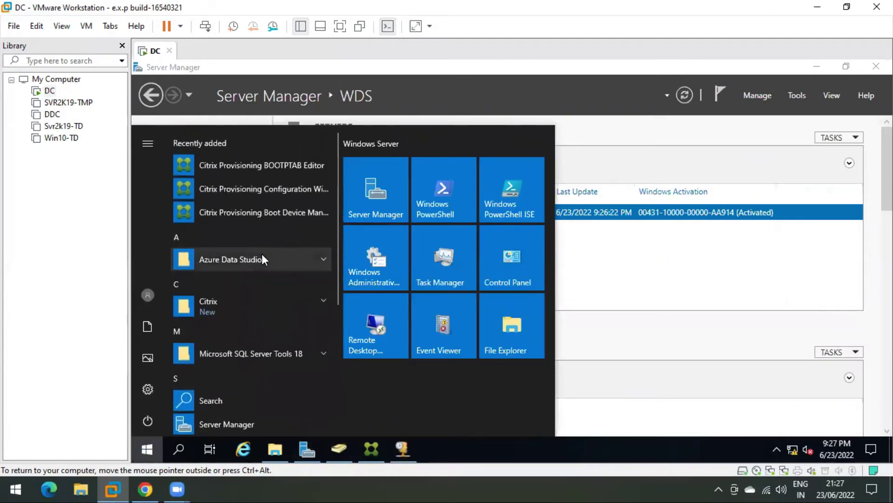
scroll(255, 302, down, 2)
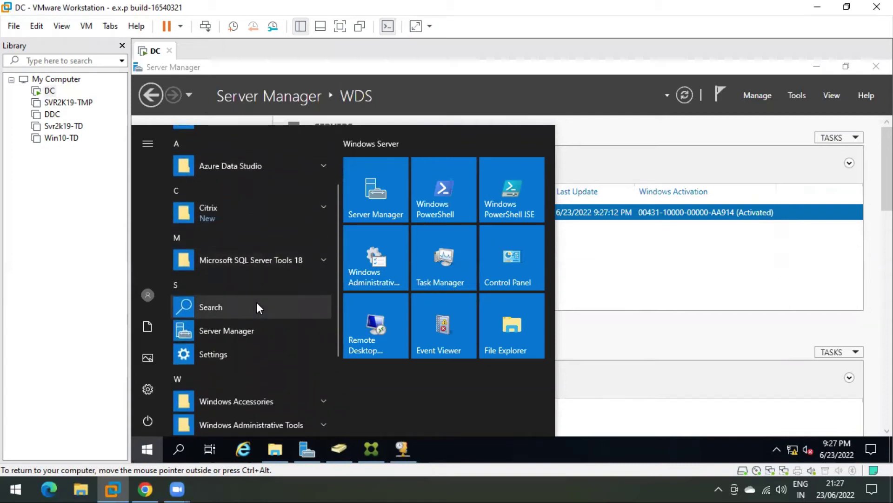
click(257, 307)
text(wds)
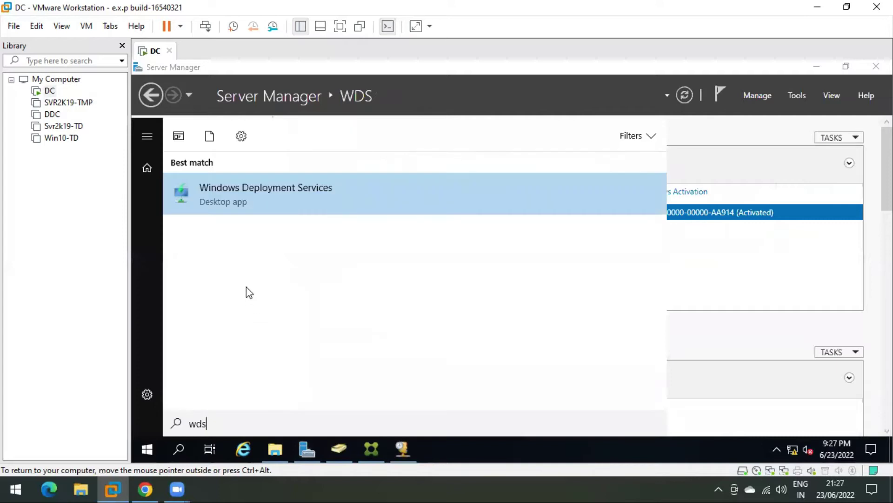
click(299, 190)
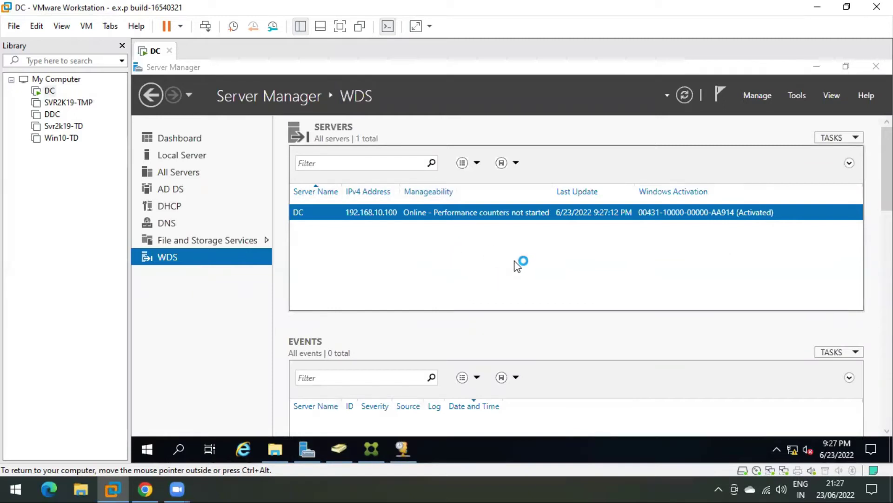
click(816, 69)
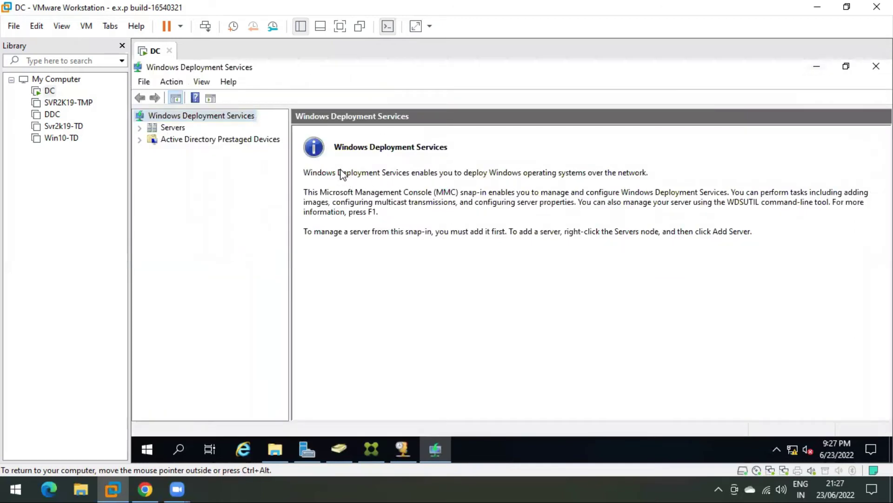
Start configuring the DC.abc.com deployment server and accept the Integrated with Active Directory install option
double_click(165, 128)
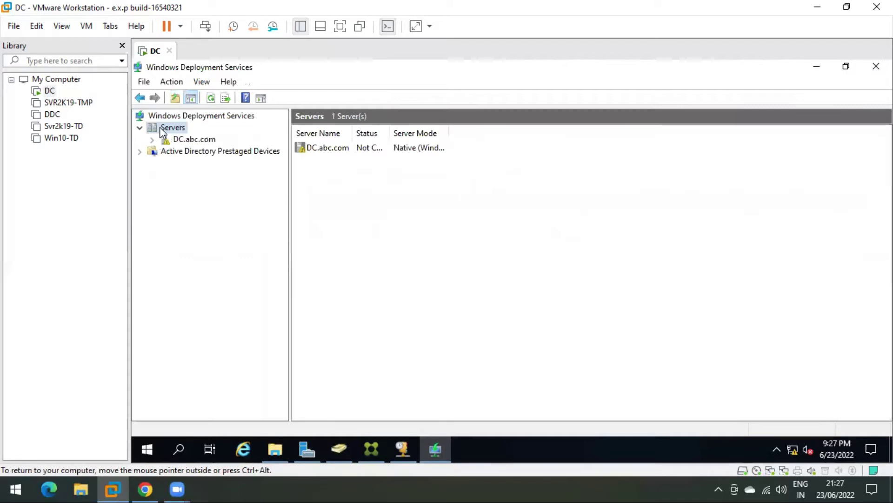
click(190, 140)
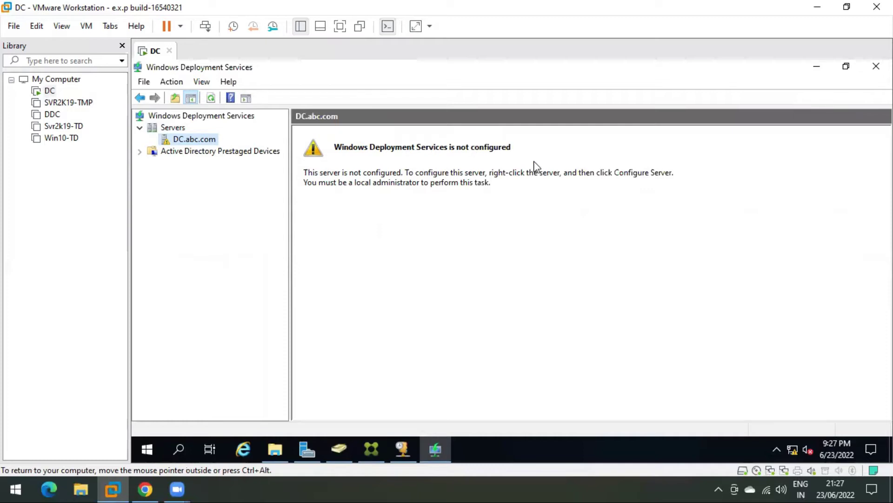
right_click(204, 142)
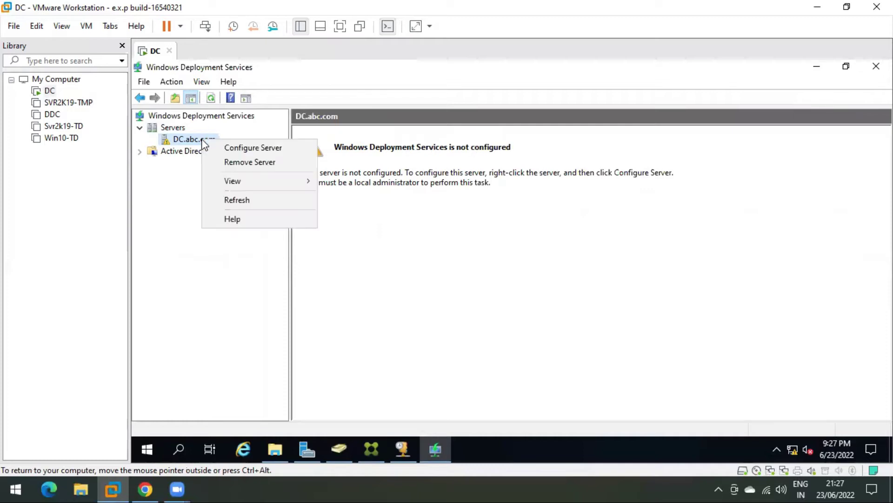
click(245, 148)
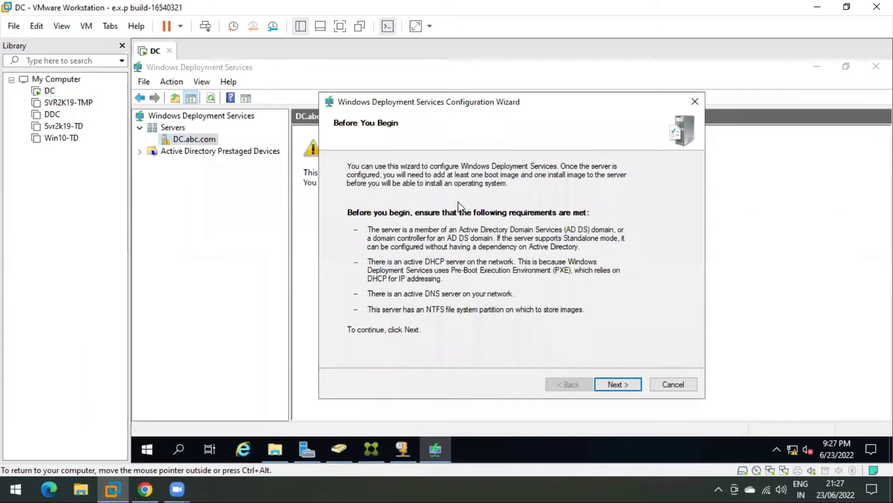
click(627, 387)
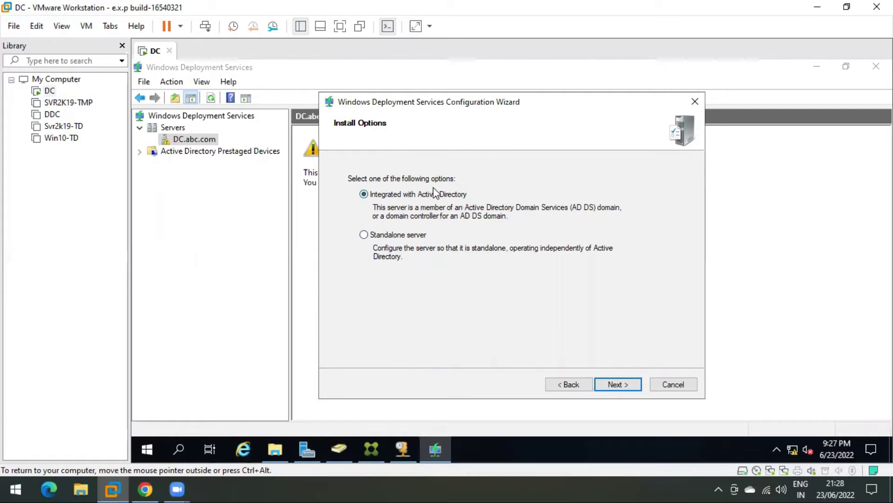
click(618, 384)
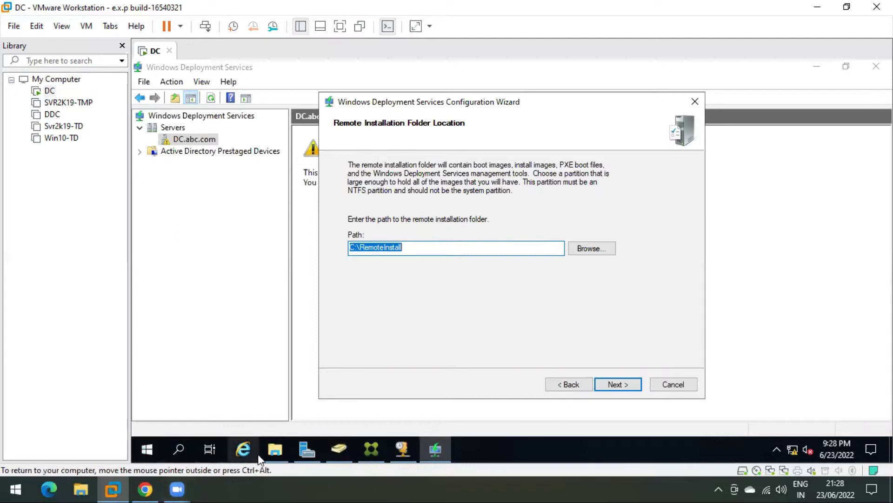
Examine the server's available drives and the folders on Local Disk (C:) in File Explorer, then close it
click(272, 449)
click(325, 227)
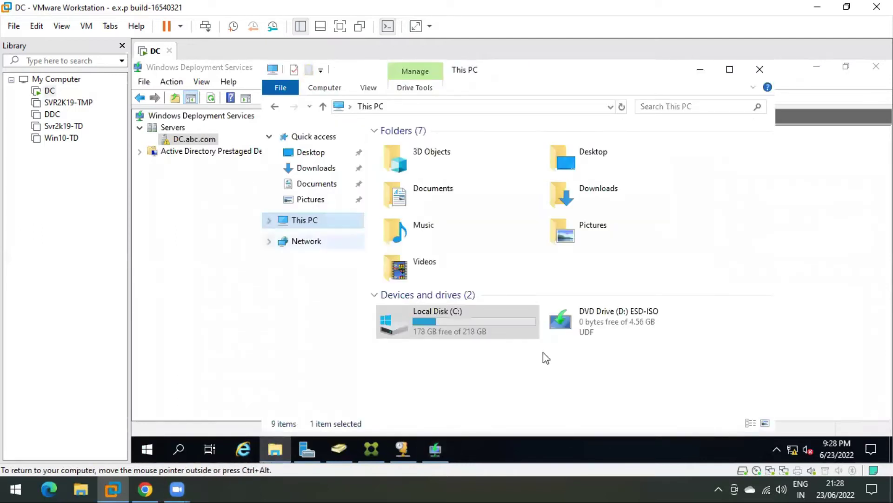
double_click(454, 314)
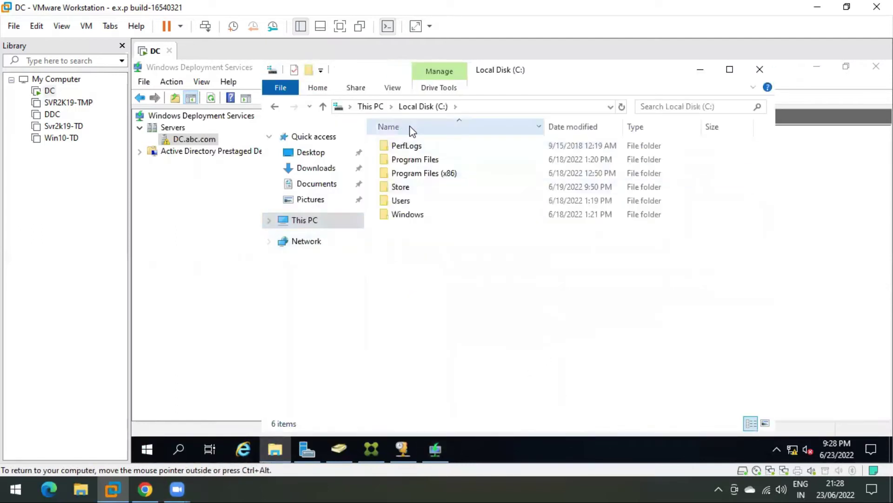
click(373, 106)
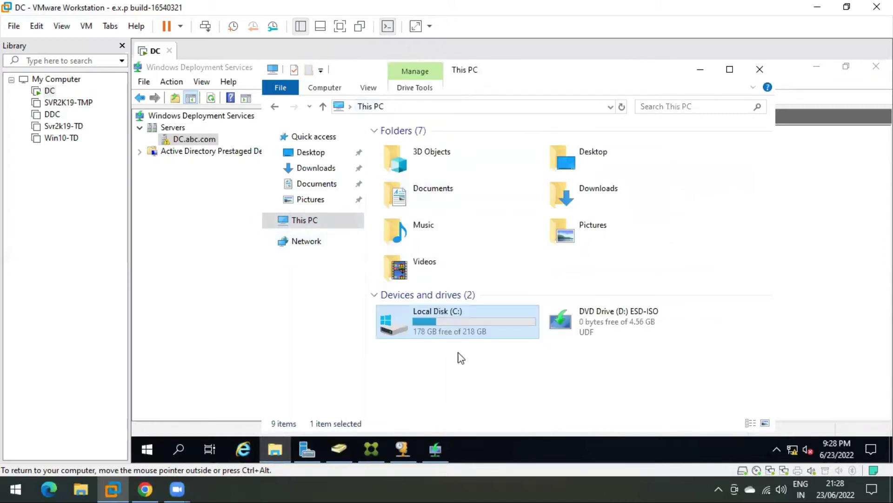
double_click(475, 327)
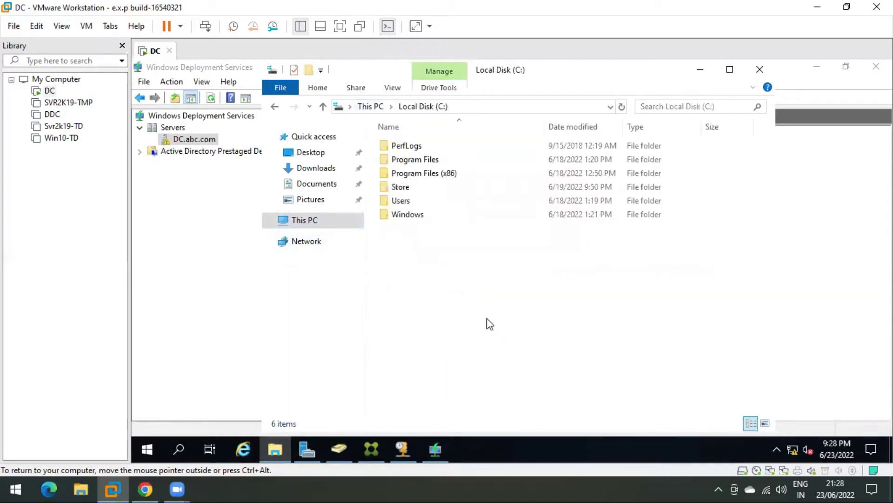
click(371, 106)
drag(558, 347, 686, 395)
drag(556, 347, 689, 407)
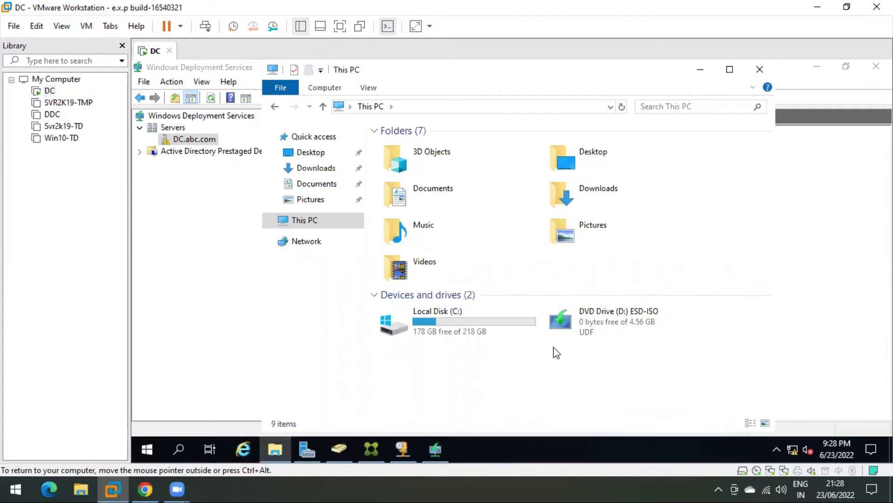
double_click(451, 327)
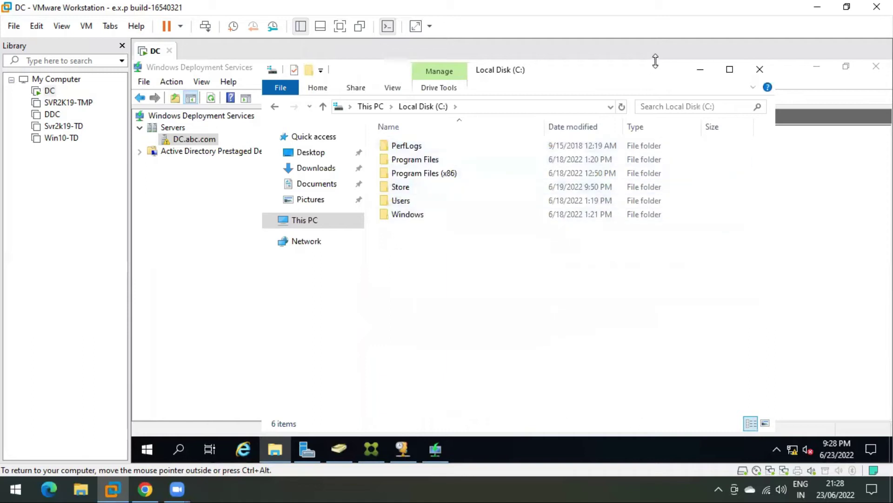
click(760, 69)
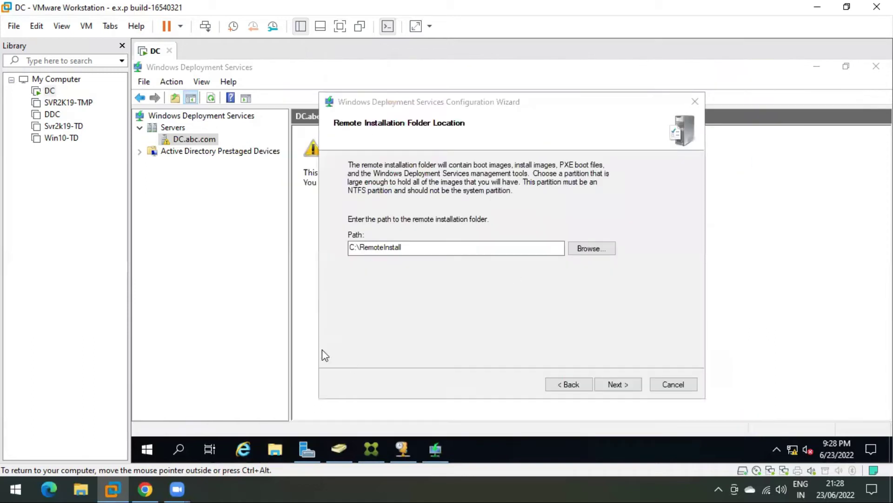
click(361, 249)
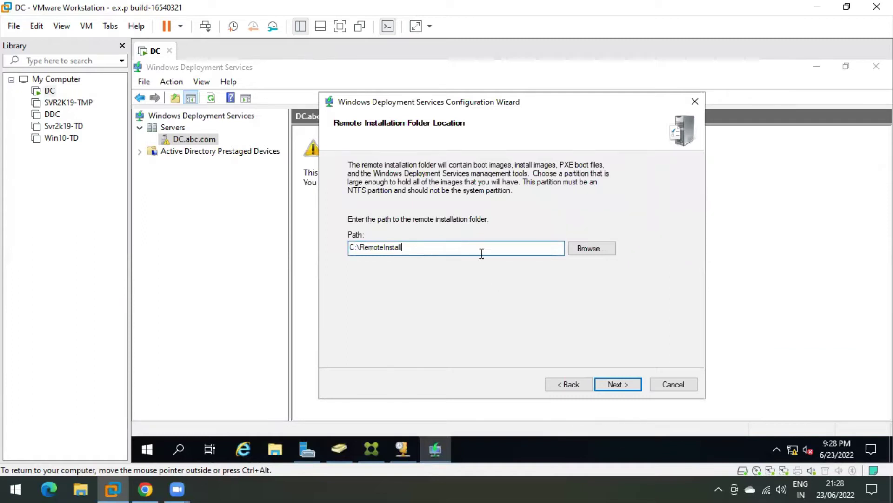
double_click(394, 247)
click(600, 252)
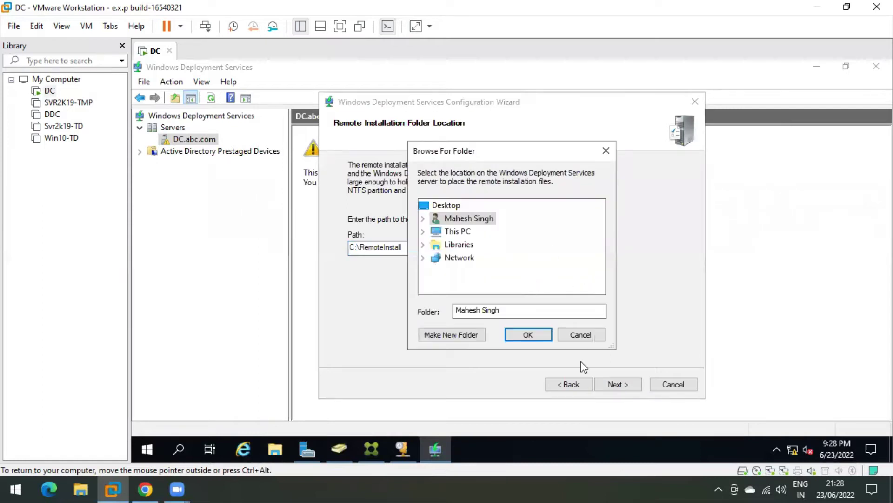
click(581, 334)
click(362, 245)
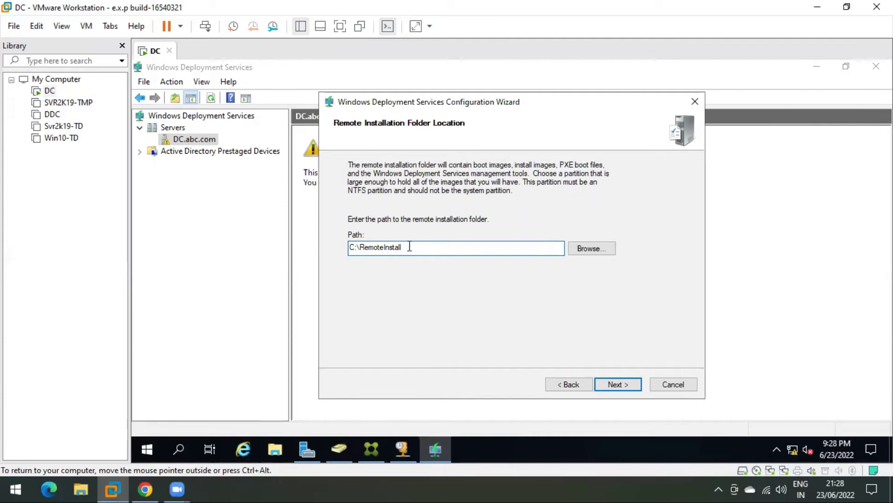
Accept C:\RemoteInstall as the remote installation folder on the system volume and keep both Proxy DHCP options enabled
click(615, 383)
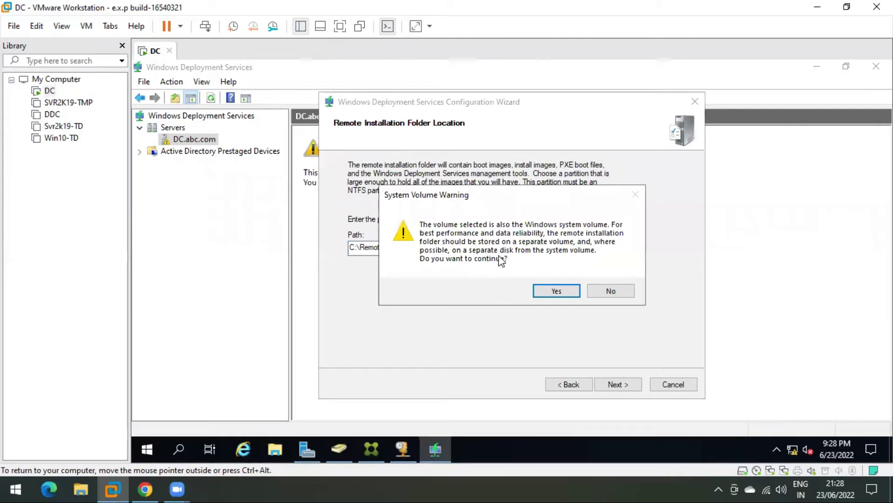
click(546, 290)
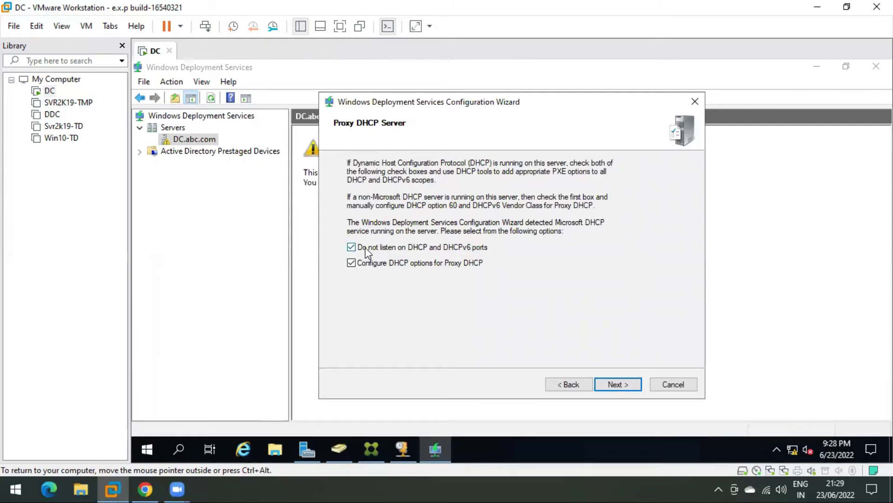
click(624, 387)
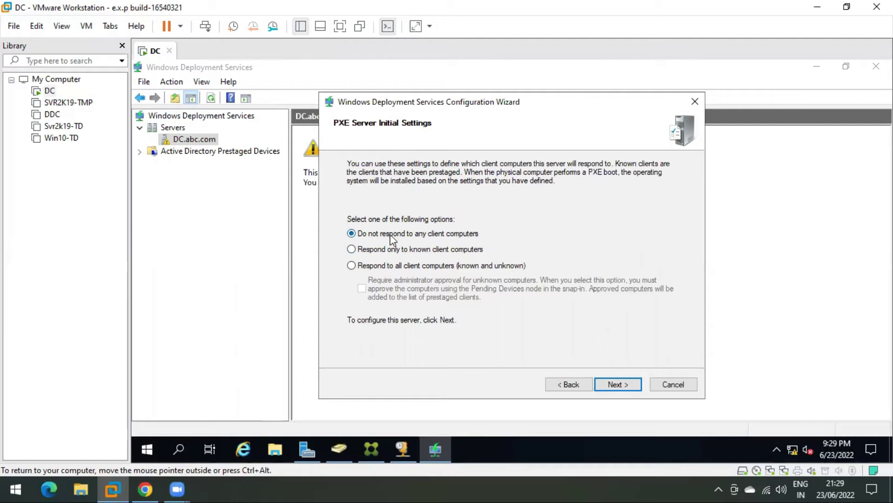
Set the PXE server to respond to all client computers (known and unknown) and finish the configuration wizard
click(383, 251)
click(408, 267)
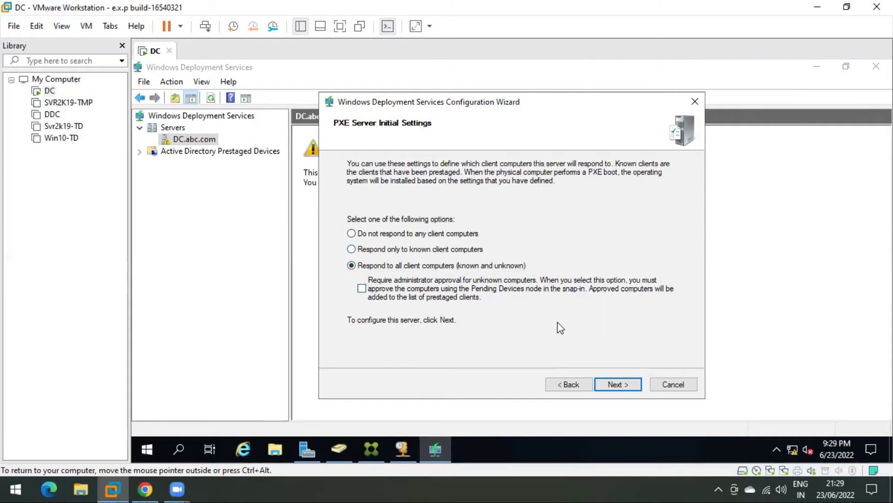
click(612, 380)
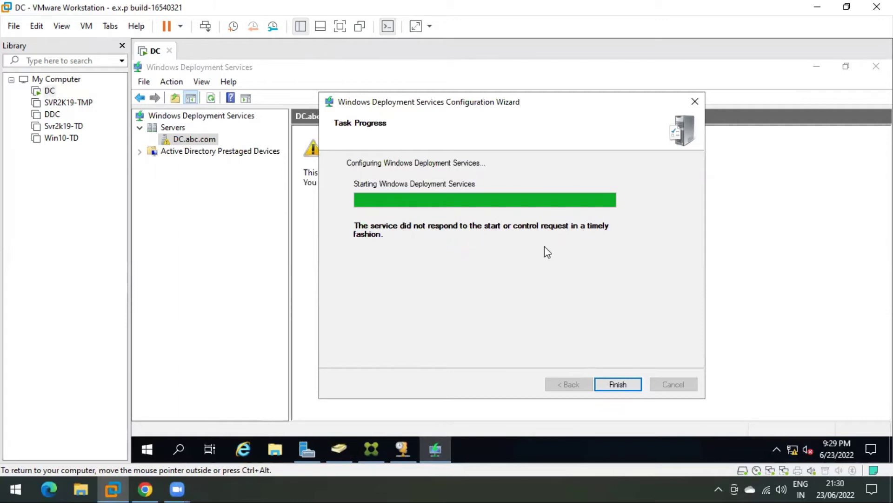
click(613, 384)
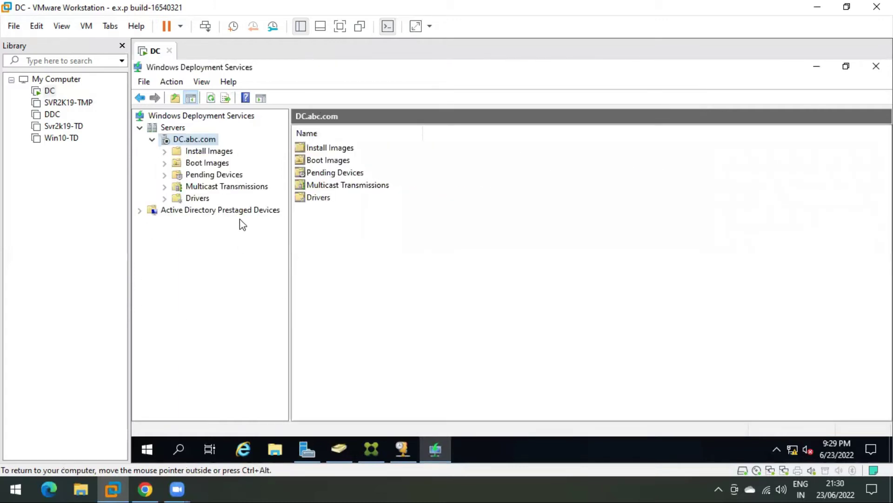
Start the Windows Deployment Services service on the DC.abc.com server and dismiss the confirmation
right_click(195, 140)
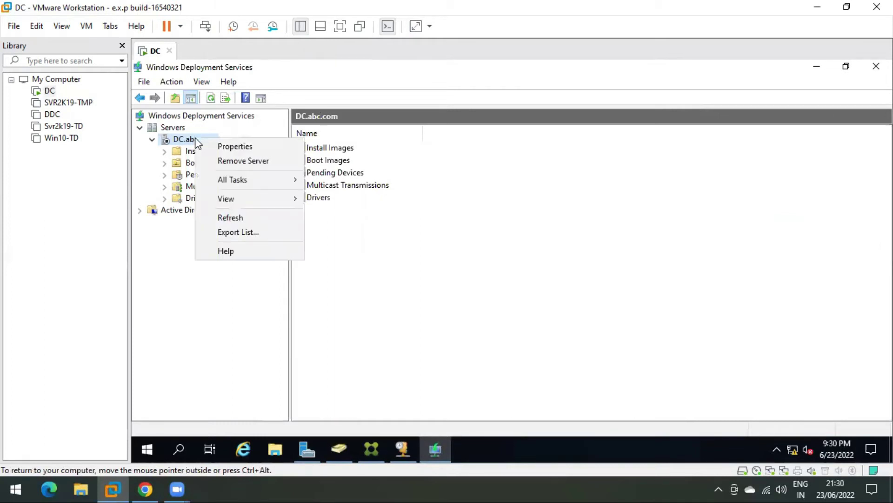
mouse_move(293, 181)
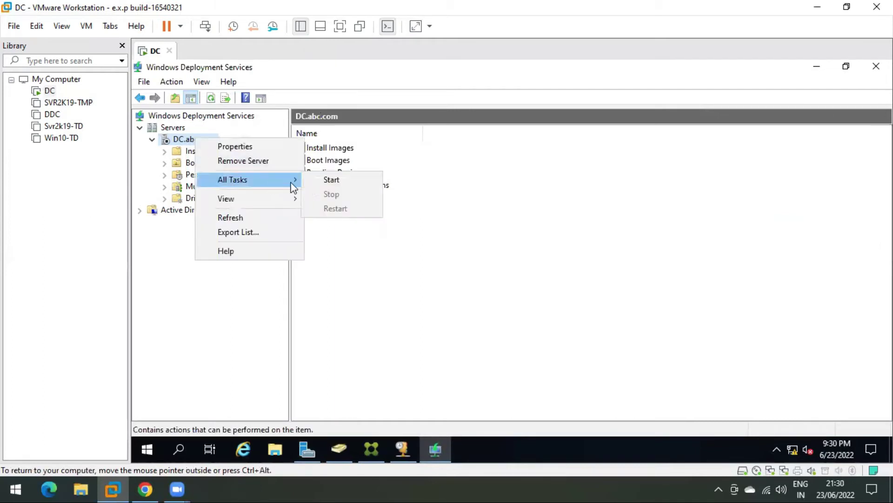
click(331, 181)
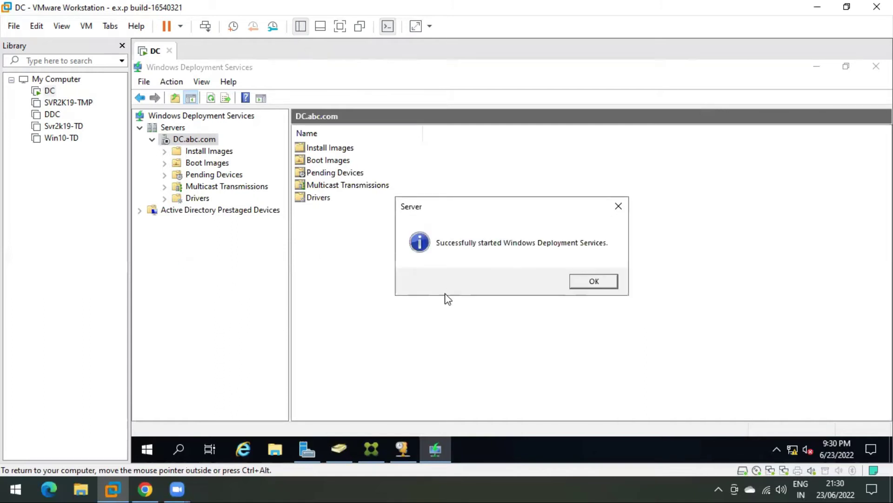
click(599, 280)
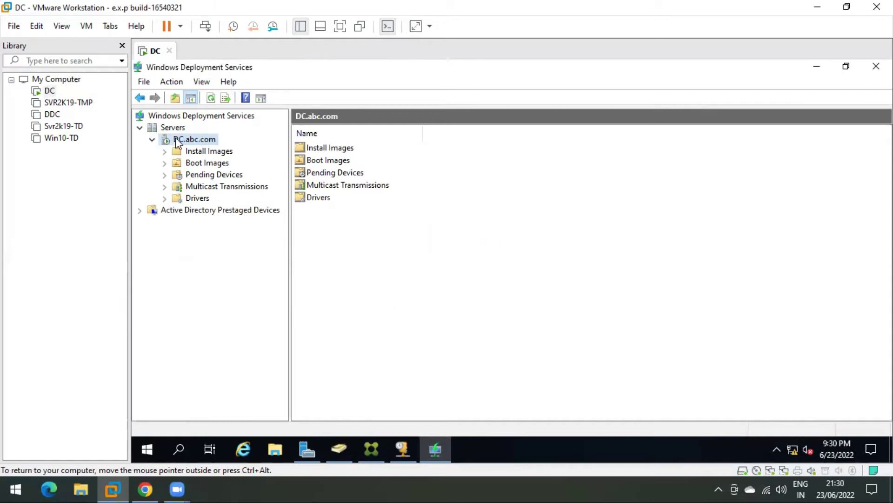
Review the Install Images and Boot Images folders under DC.abc.com
click(196, 152)
click(192, 139)
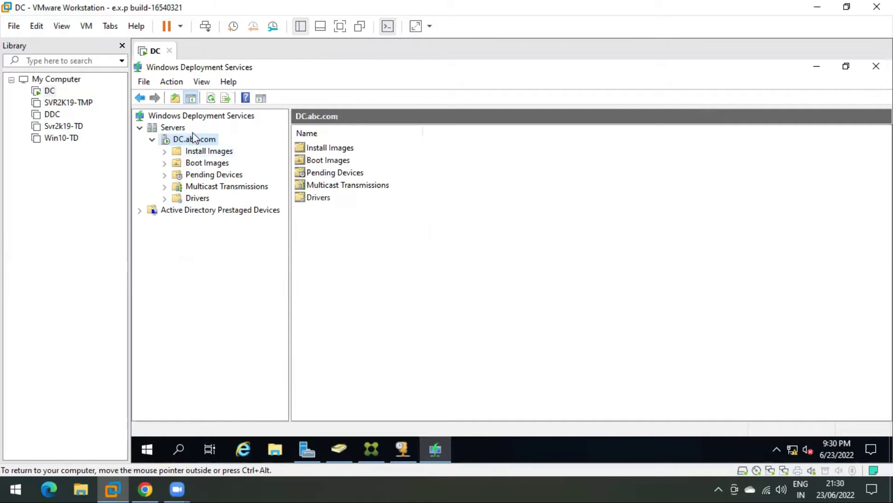
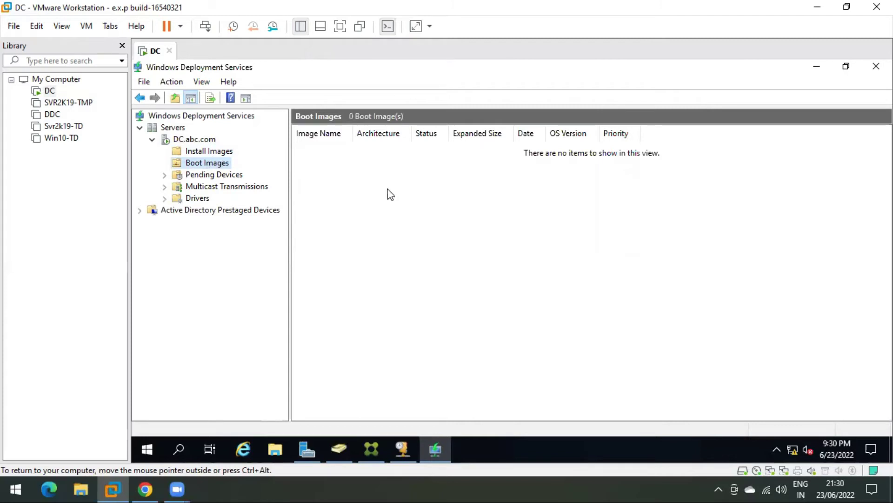
click(214, 151)
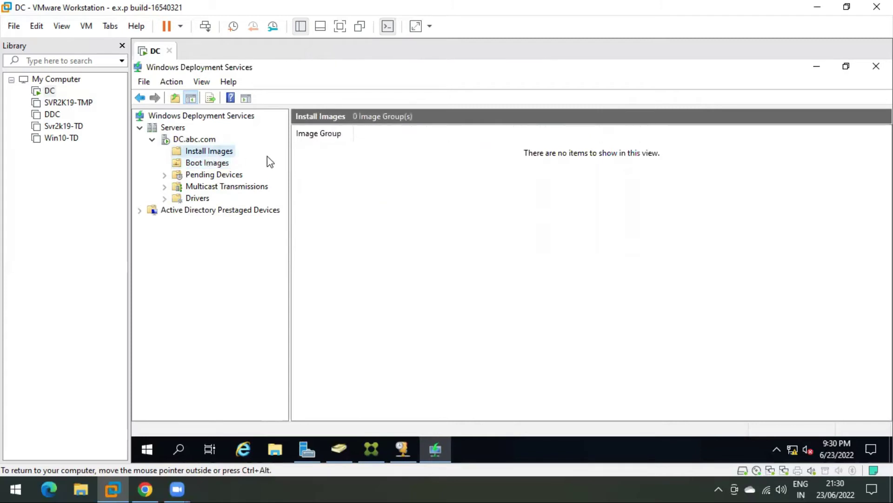
click(216, 165)
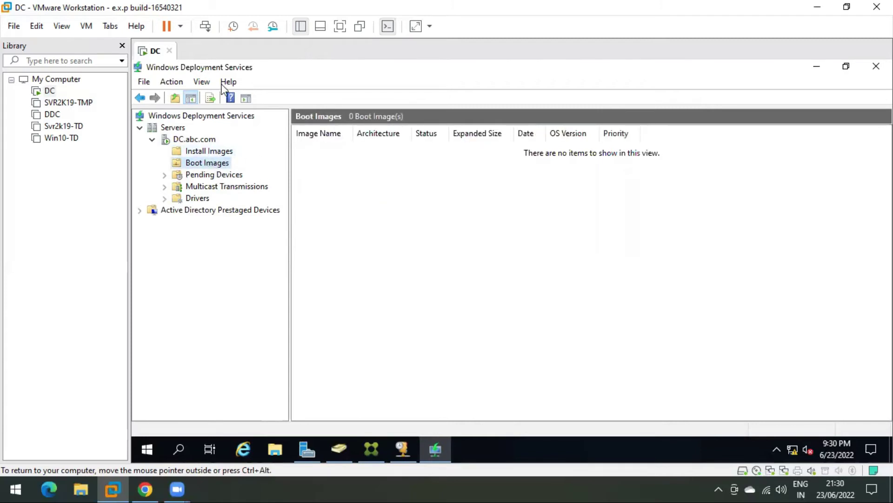
Check in File Explorer which installation disc is mounted in DVD Drive (D:), then return to the deployment console
right_click(155, 53)
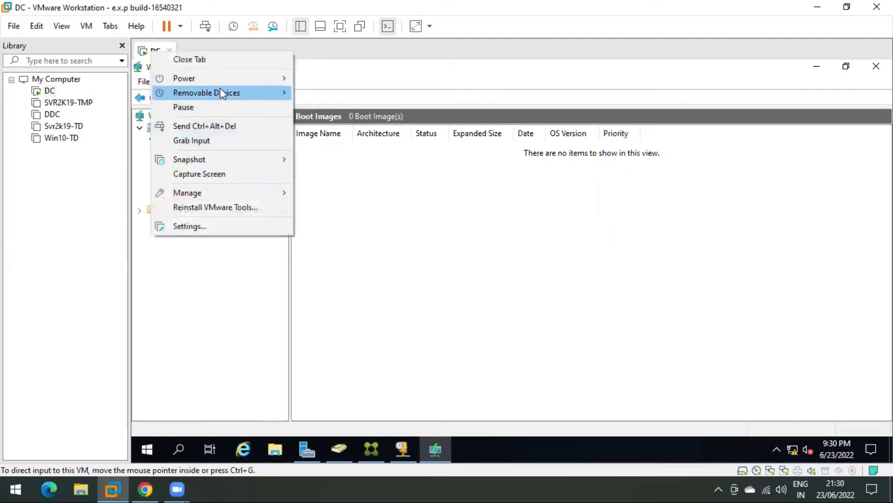
click(540, 273)
click(275, 449)
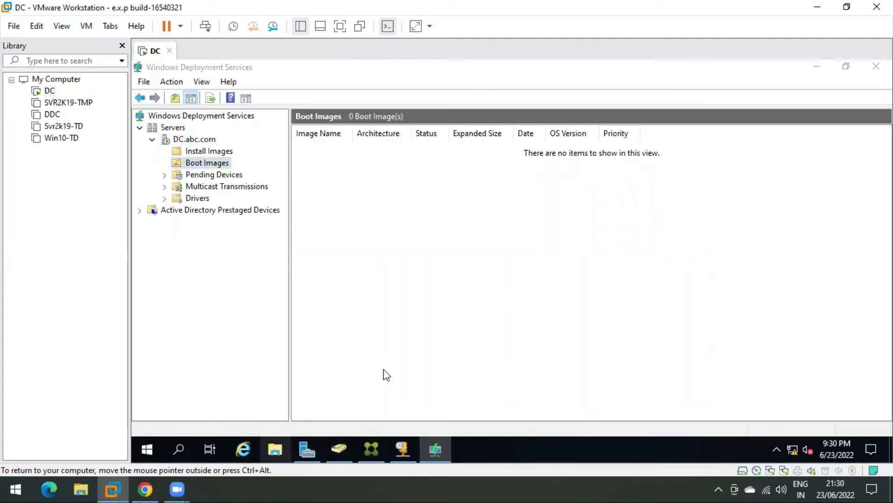
click(331, 226)
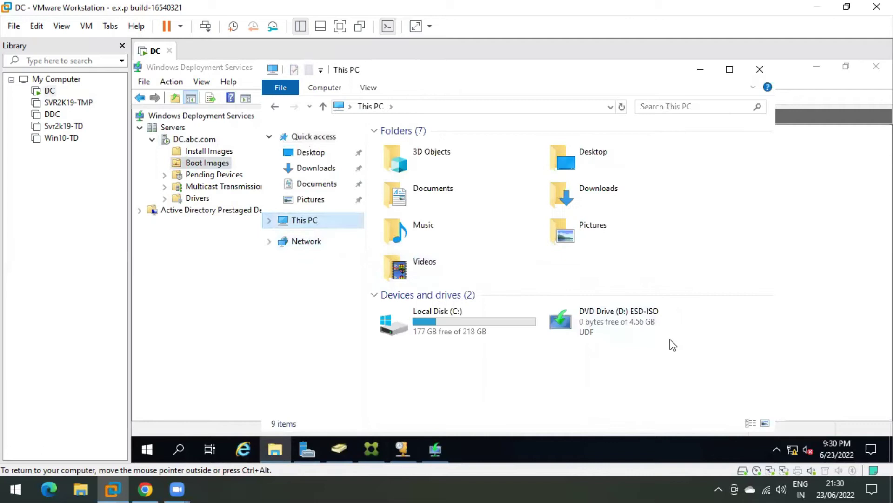
click(634, 320)
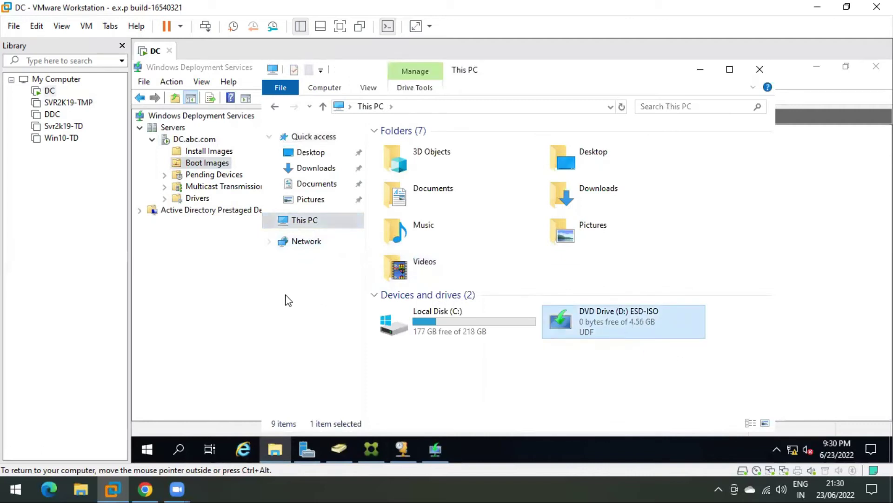
click(212, 298)
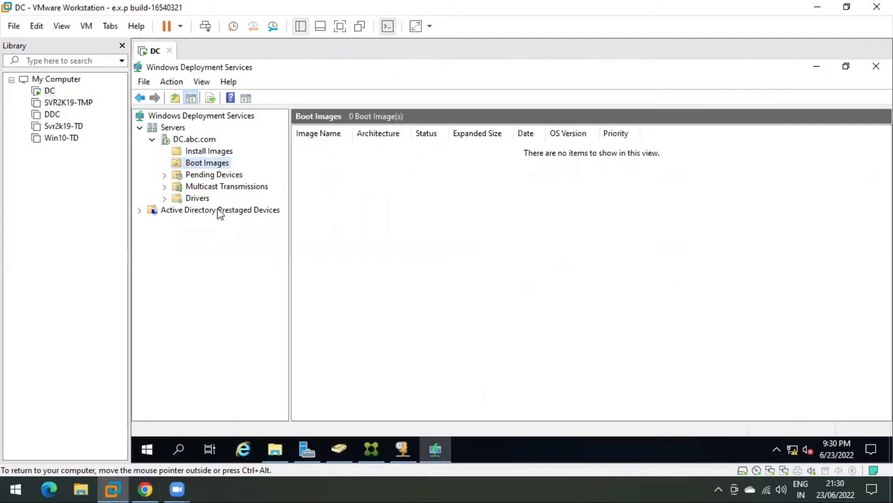
Start adding a boot image and choose boot.wim from the sources folder on DVD Drive (D:) as the image file
right_click(217, 166)
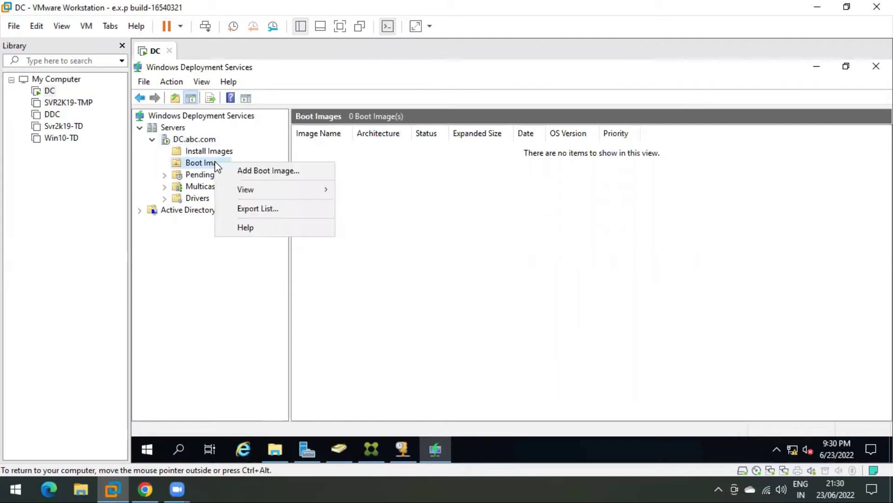
click(247, 170)
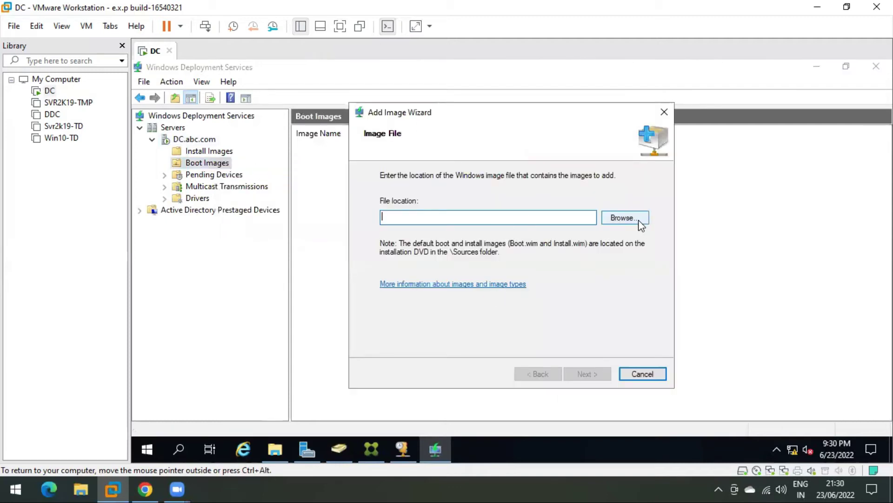
click(623, 217)
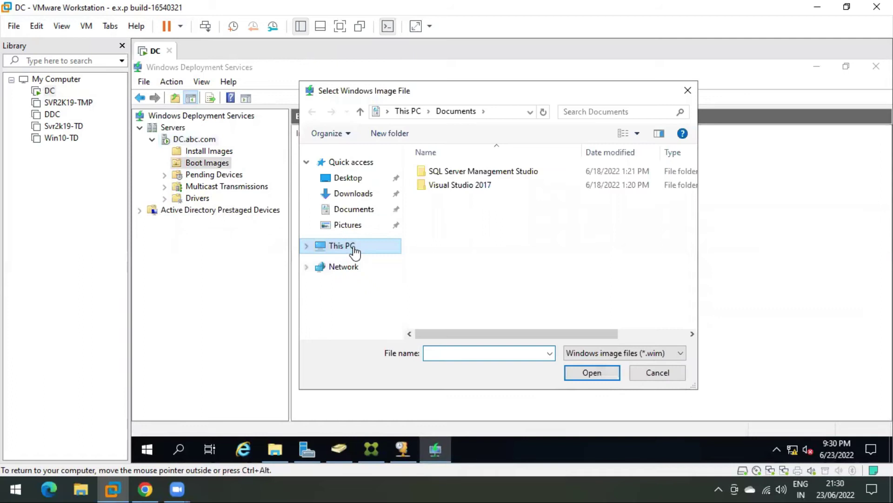
click(349, 247)
scroll(537, 249, down, 3)
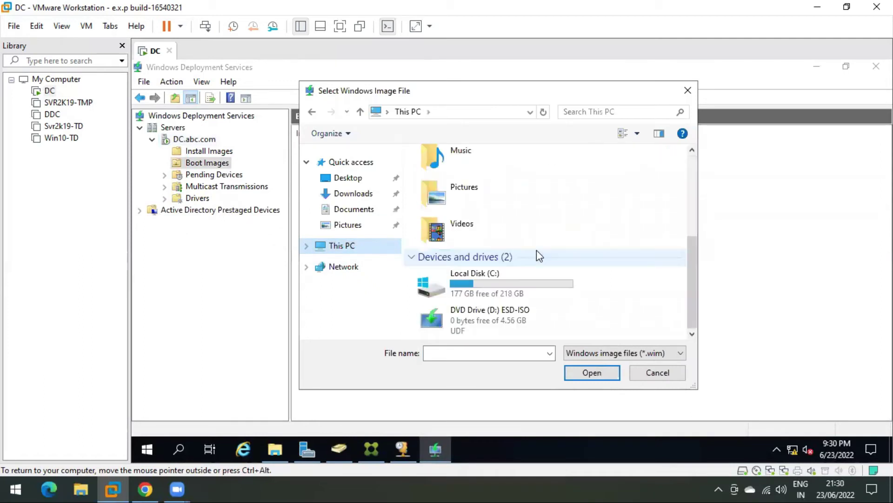
click(486, 321)
double_click(496, 312)
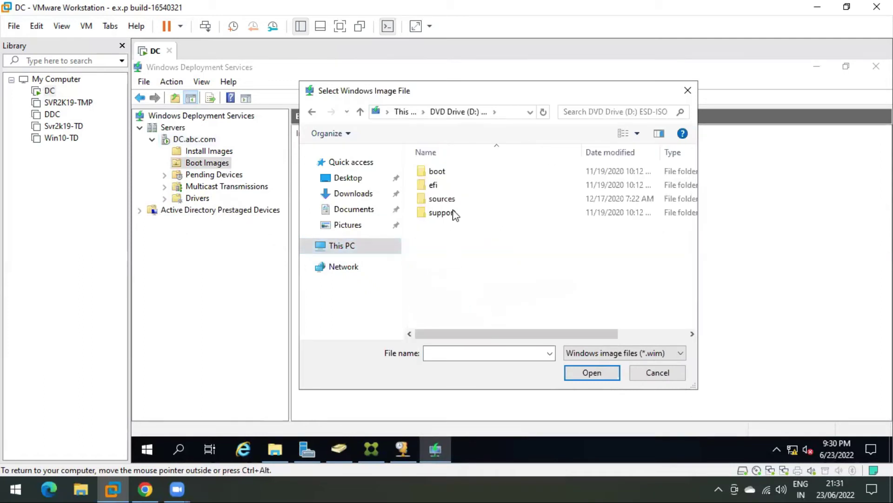
double_click(464, 200)
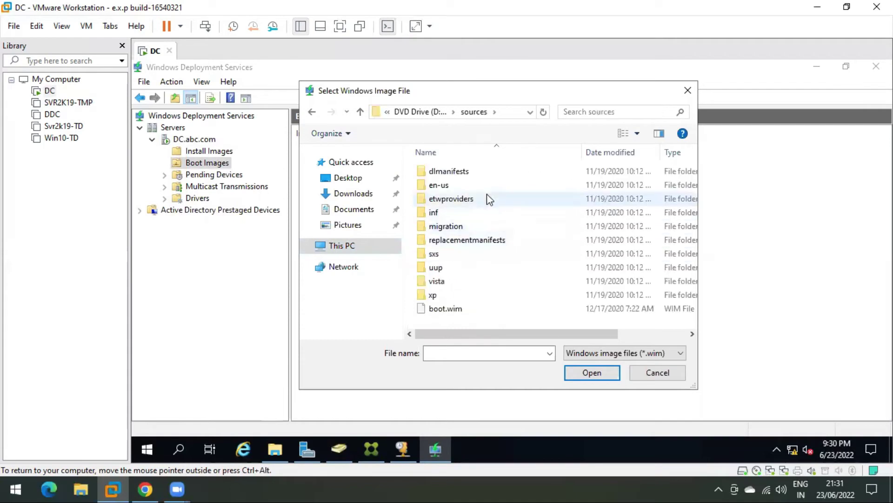
click(445, 313)
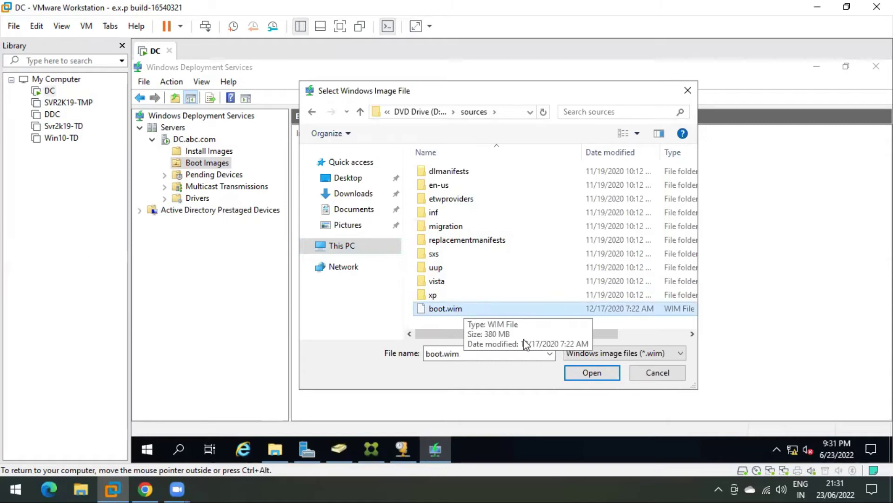
click(592, 373)
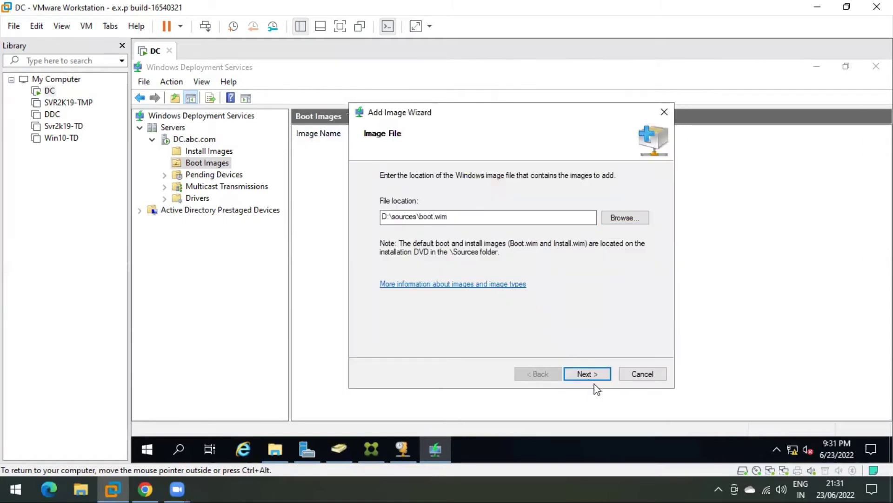
click(589, 373)
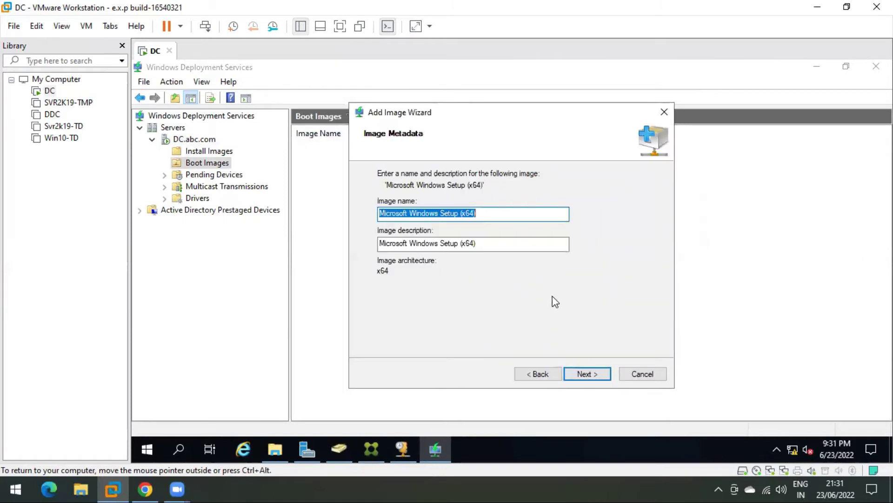
Name the boot image "Microsoft Windows 10 Setup (x64)" and finish adding it to the server
click(439, 213)
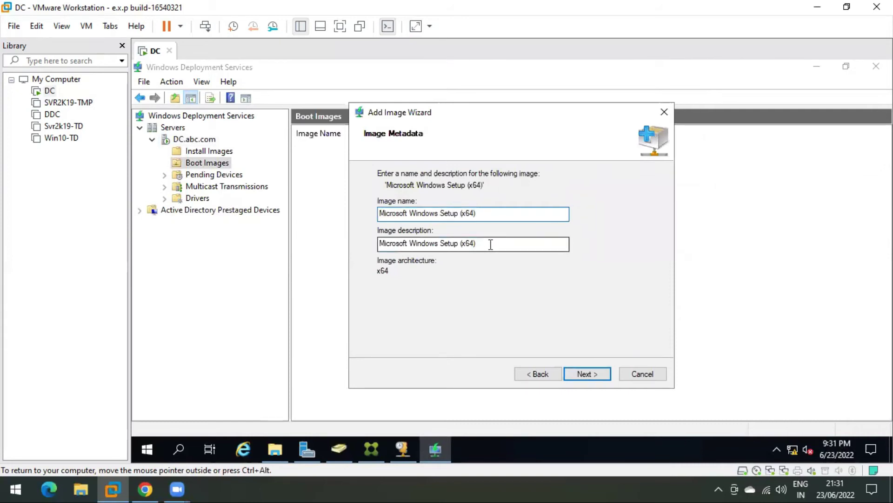
text(10)
click(586, 374)
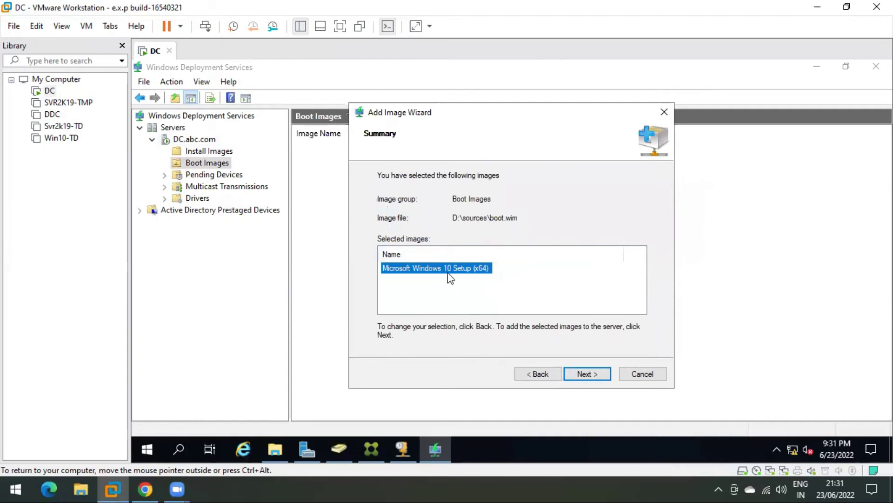
click(596, 376)
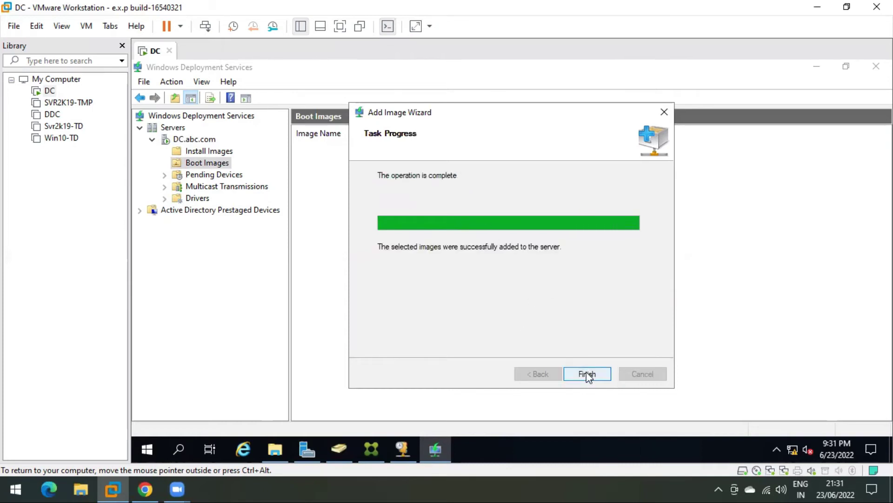
click(587, 375)
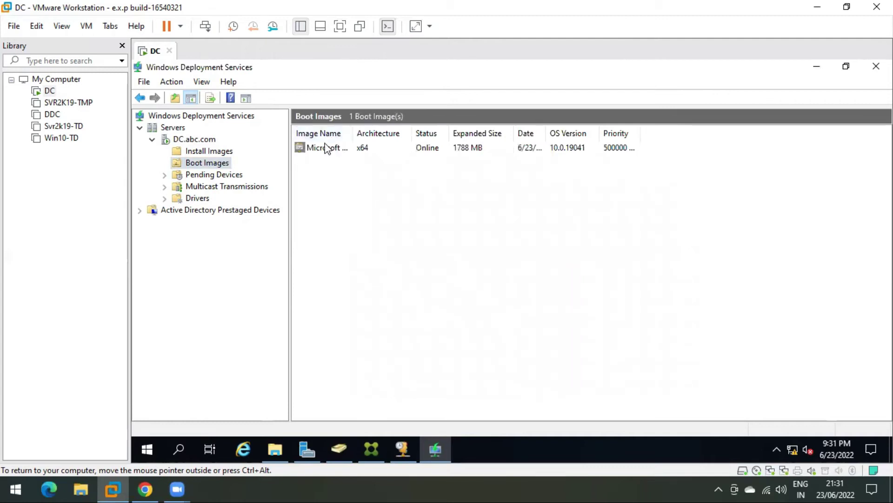
Fit the Image Name column to its contents to check the added boot image, then view the Install Images folder
double_click(354, 132)
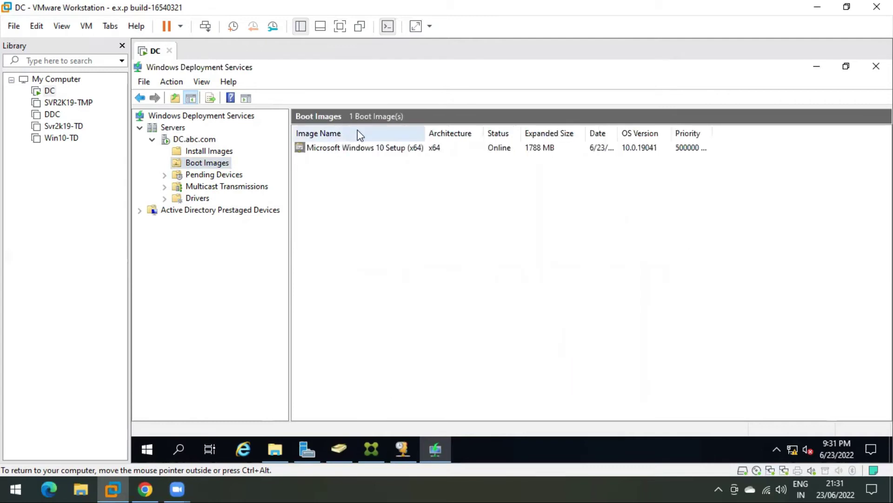
click(506, 149)
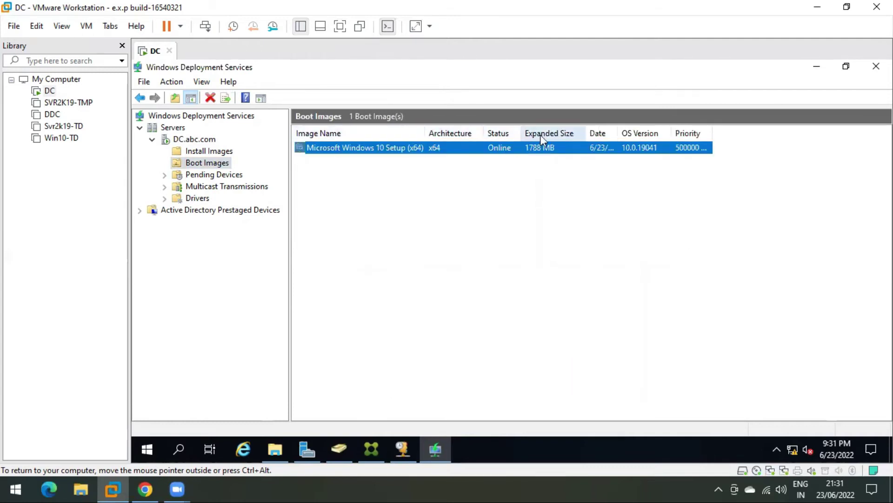
click(211, 152)
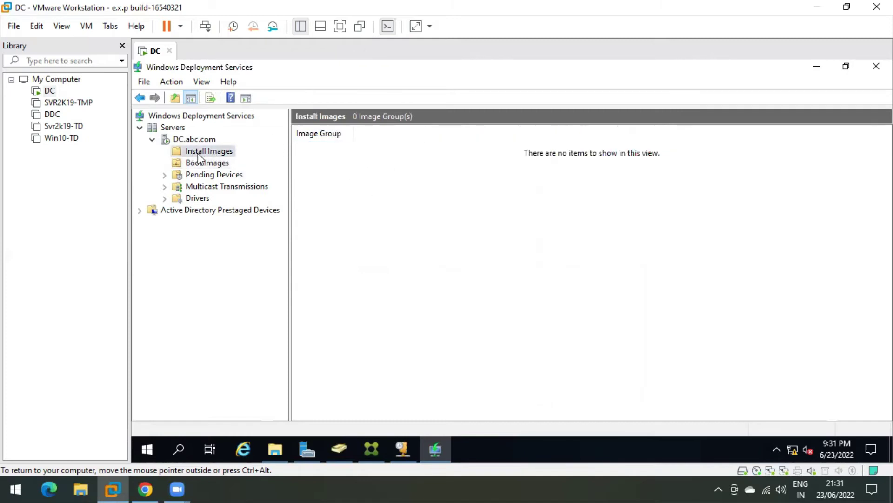
Start adding an install image and create a new image group named "Win10 Group" for it
right_click(222, 155)
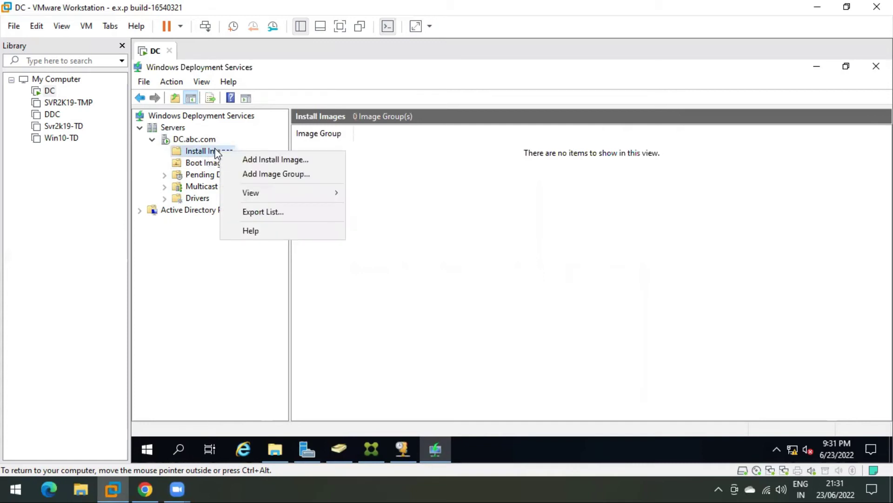
click(212, 151)
right_click(212, 150)
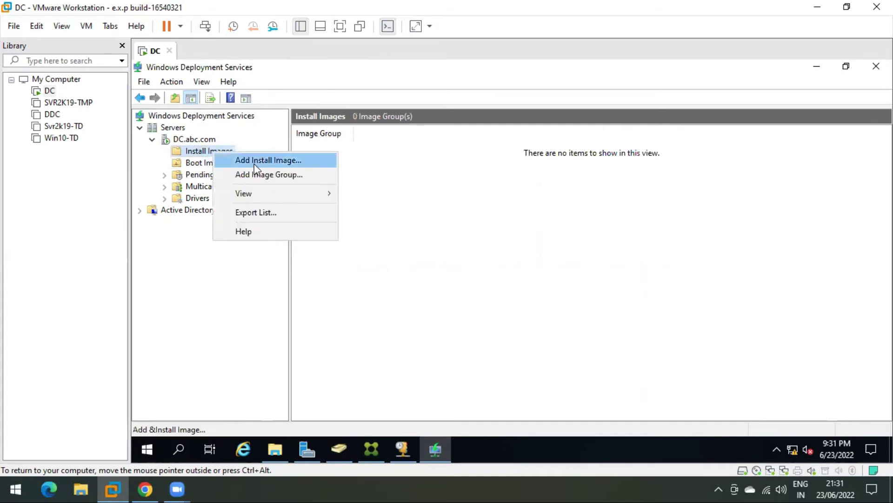
click(251, 159)
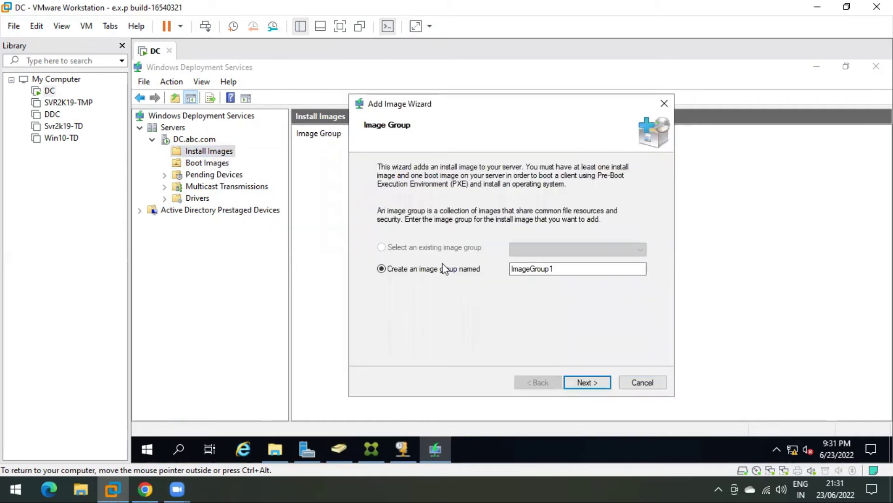
double_click(565, 268)
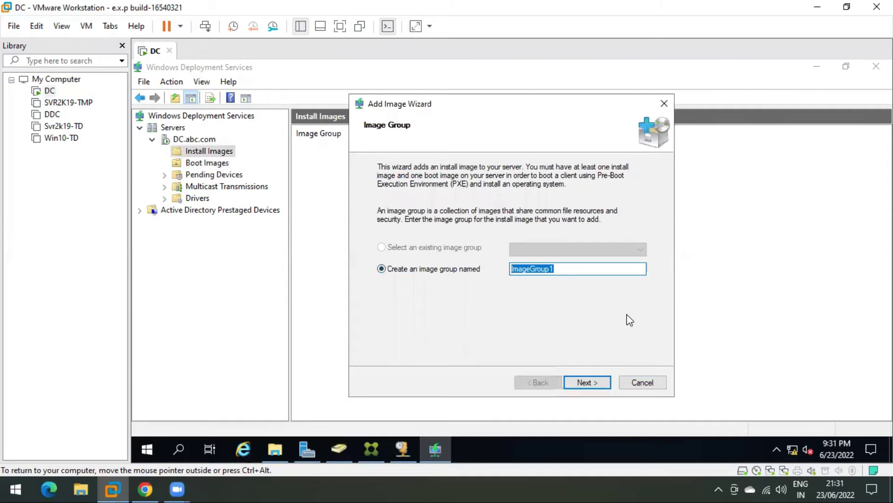
text(Win10 Group)
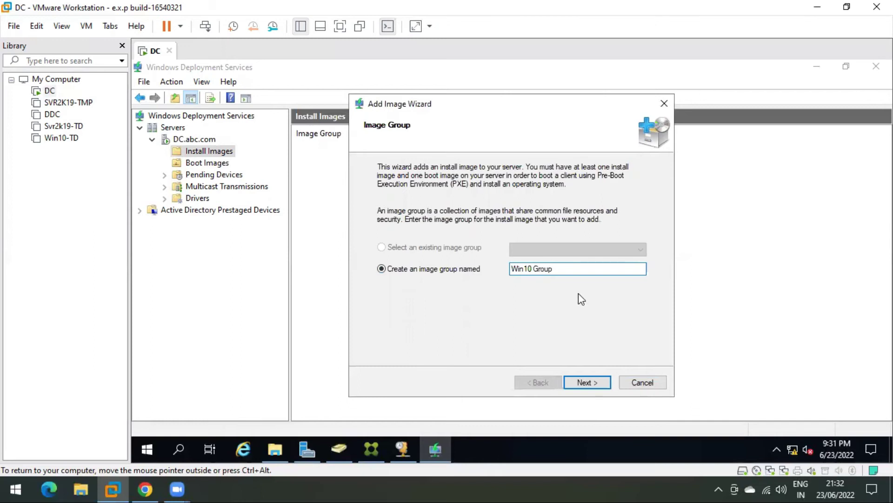
click(583, 382)
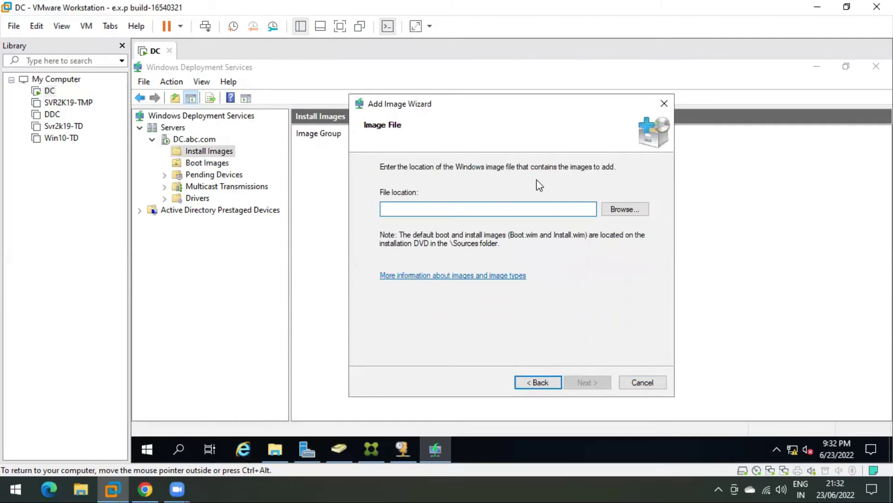
Choose install.wim from the Desktop as the Windows image file and proceed to the list of available images
click(628, 210)
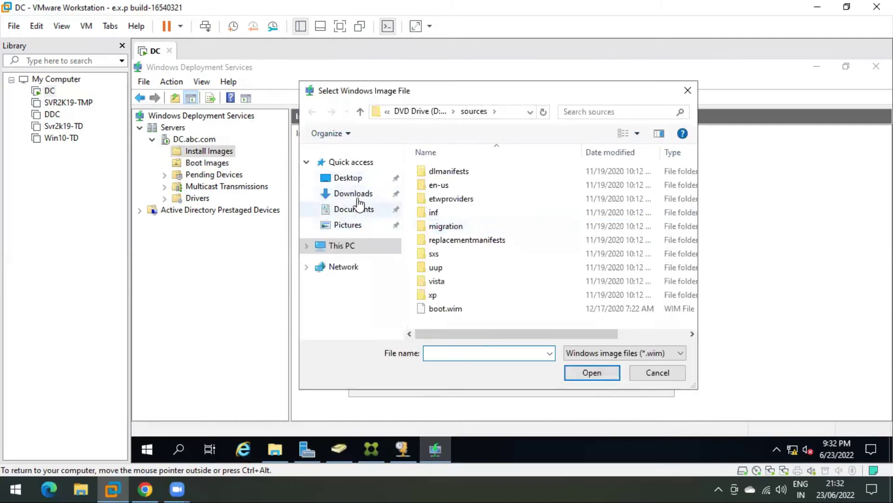
click(357, 181)
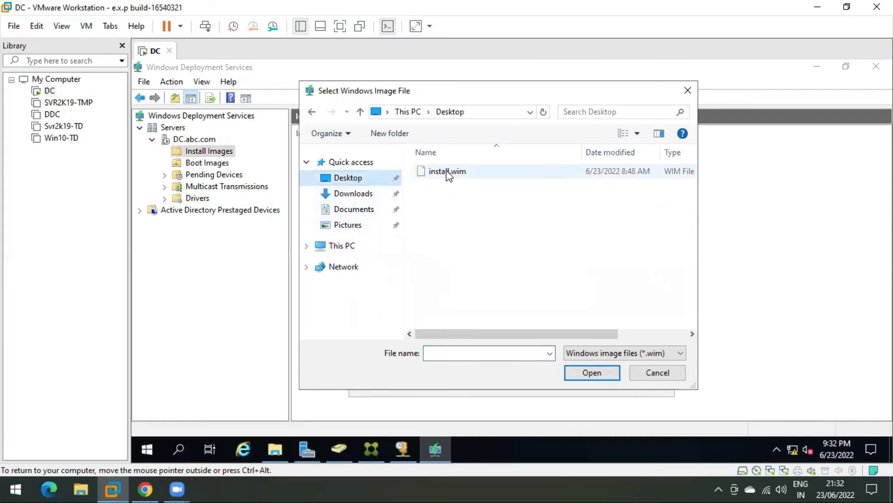
click(463, 173)
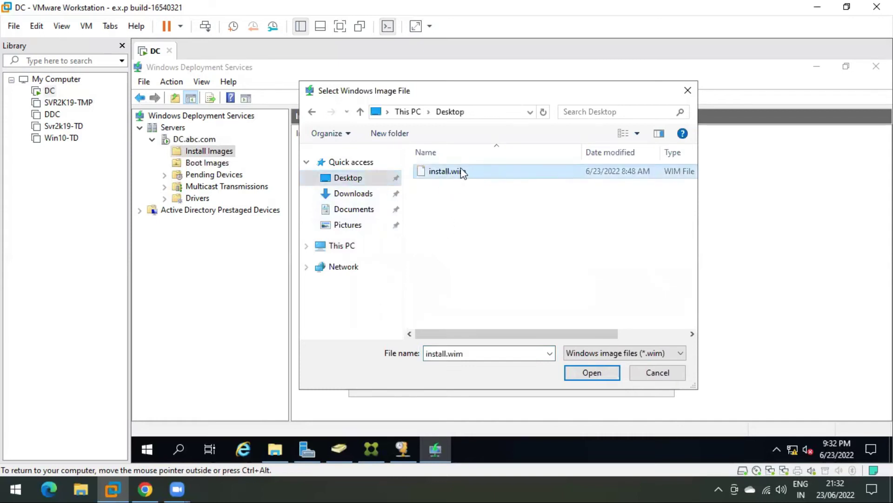
click(594, 375)
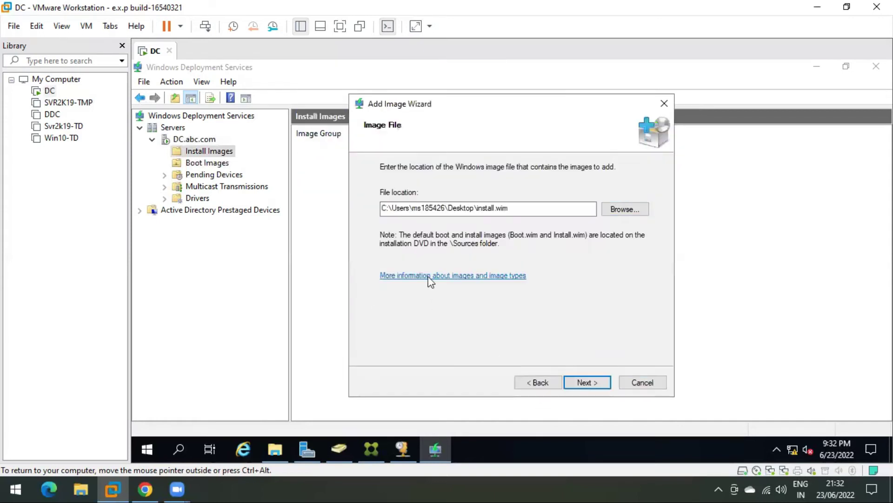
click(589, 382)
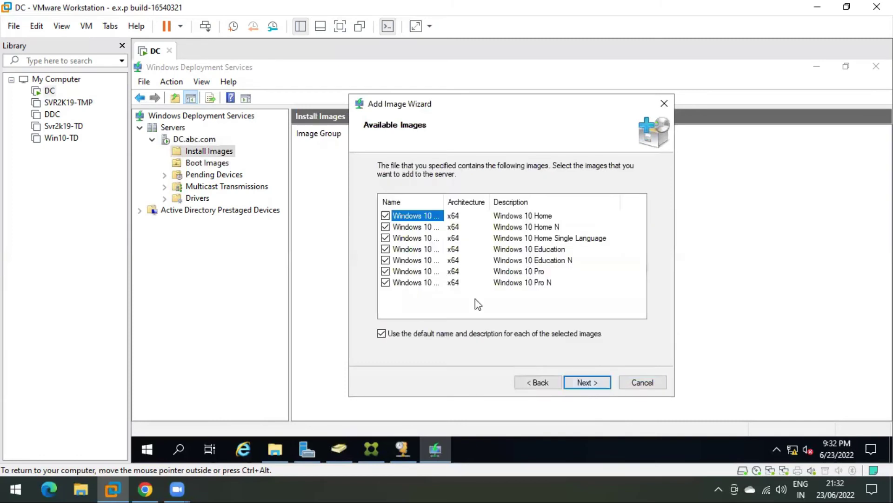
Fit the Name column to its contents, keep only Windows 10 Pro selected, and start adding the image to the server
double_click(444, 201)
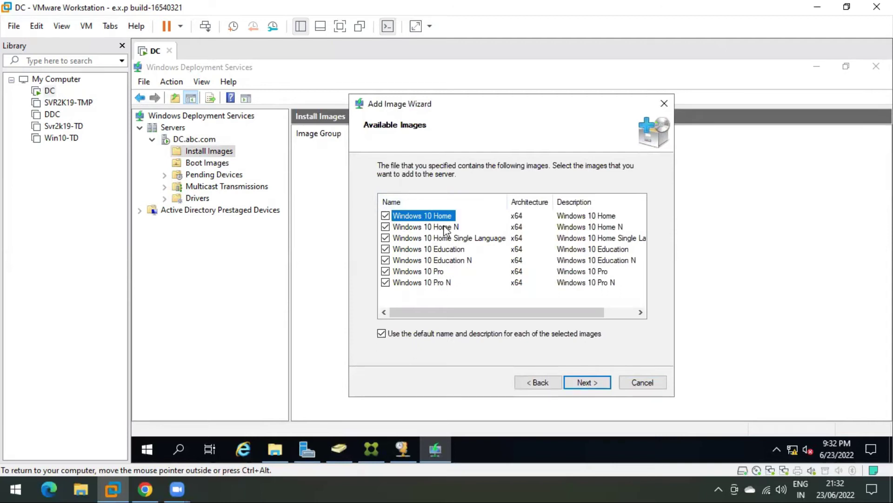
click(385, 215)
click(386, 227)
click(385, 238)
click(386, 249)
click(385, 260)
click(386, 282)
click(420, 272)
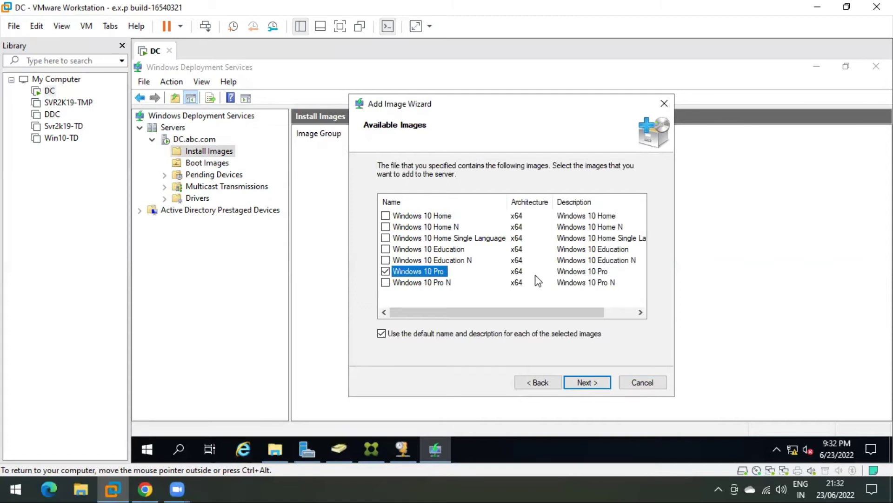
click(581, 382)
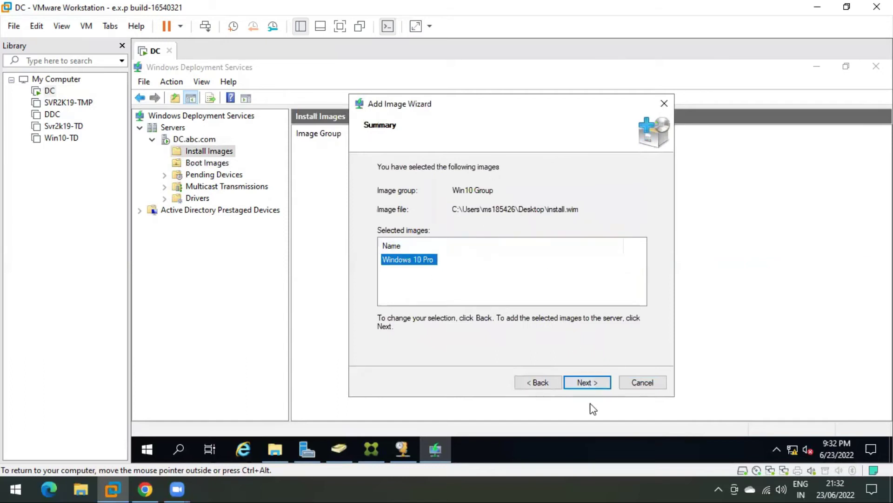
click(584, 386)
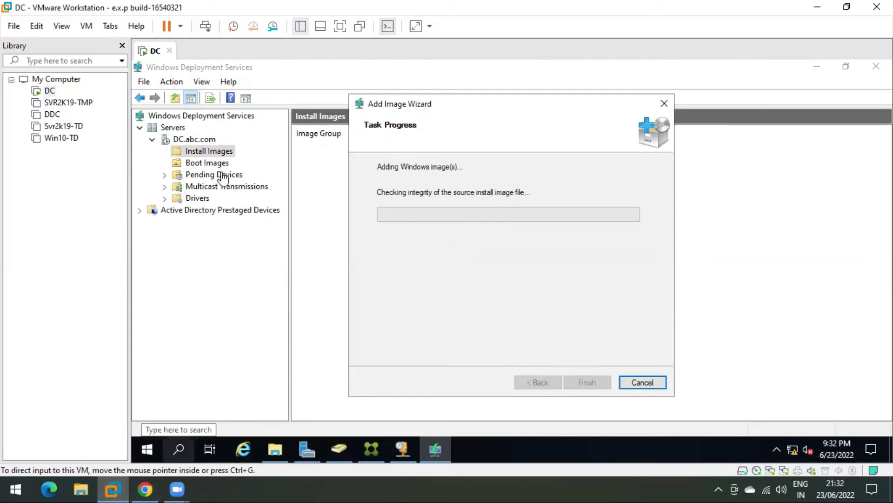
Open DVD Drive (D:) in a new File Explorer window and locate boot.wim in its sources folder
click(275, 449)
right_click(603, 321)
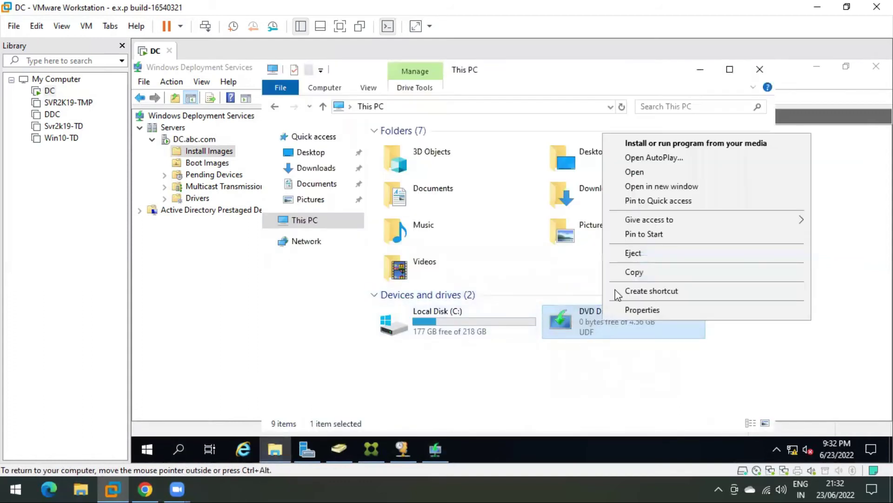
click(667, 184)
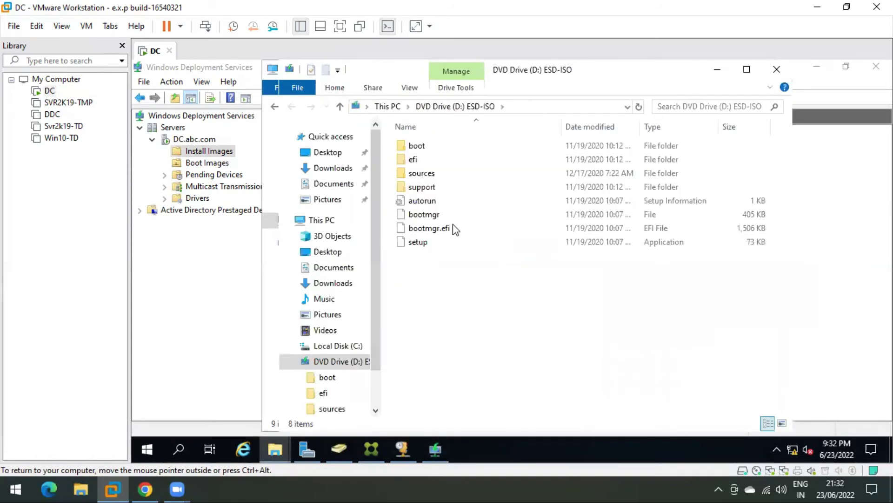
double_click(444, 177)
click(407, 312)
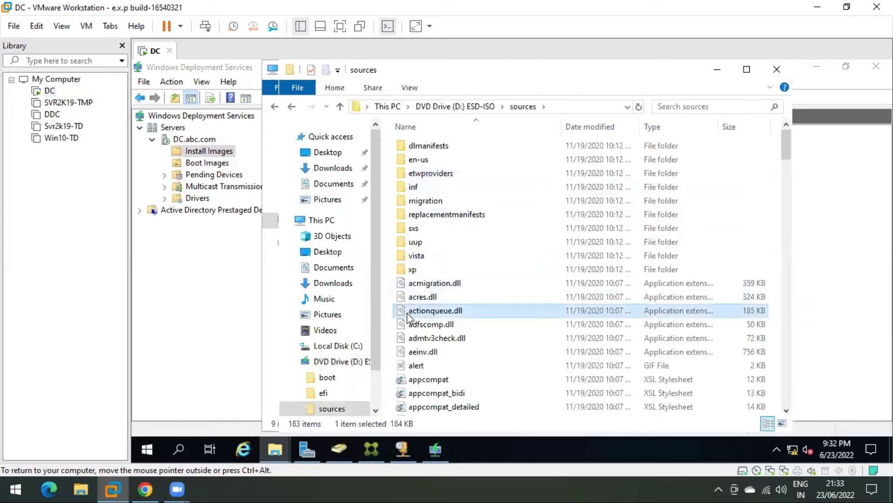
key(b)
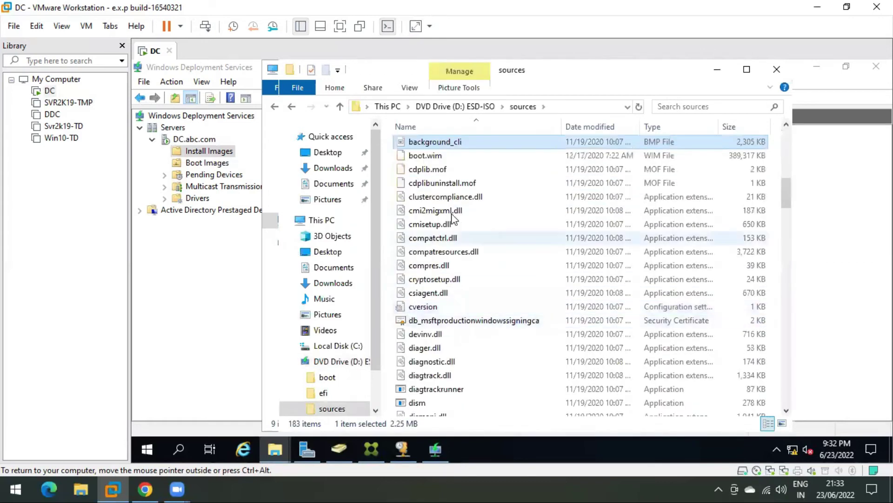
click(443, 157)
click(443, 238)
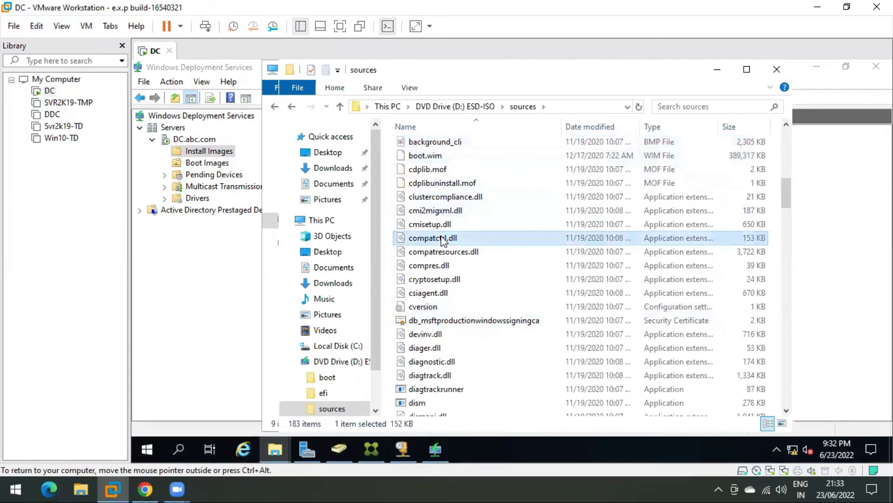
Check the format of the install image file in the sources folder, then minimize both File Explorer windows
key(i)
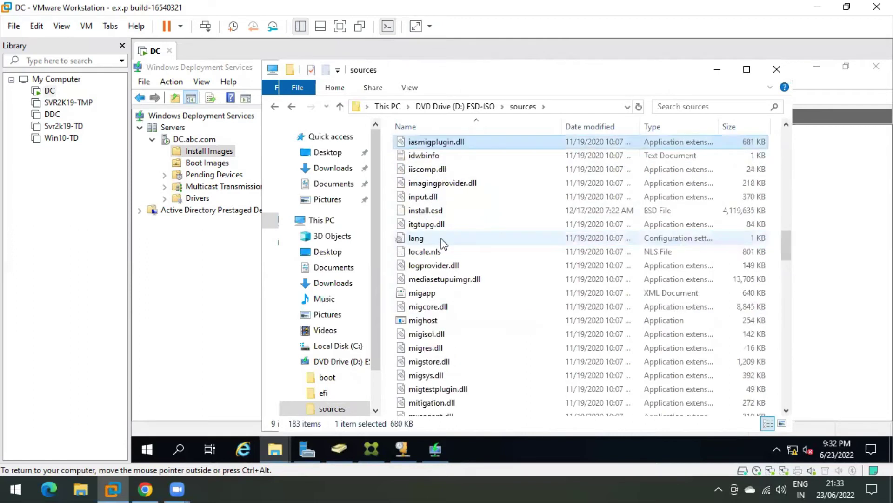
key(Down)
key(Down)
key(Down)
key(Down)
key(Down)
key(Down)
key(Down)
key(Down)
key(Down)
key(Down)
key(Down)
key(Down)
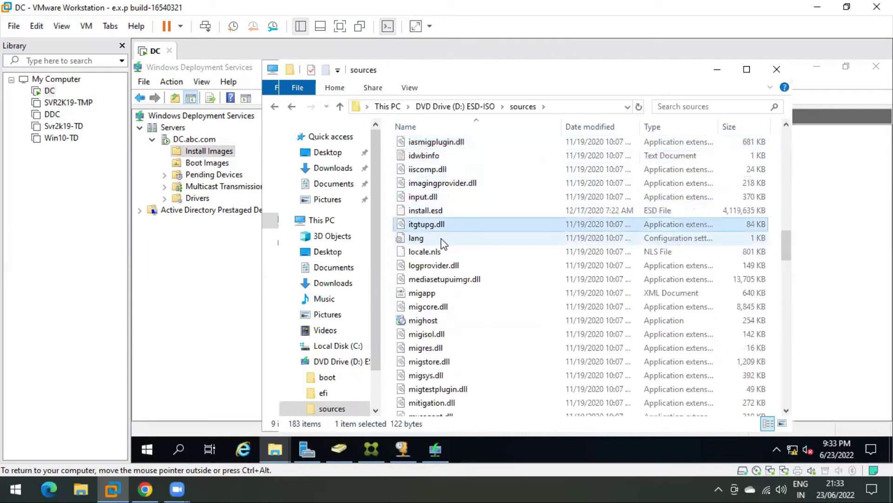
key(Down)
key(Up)
key(i)
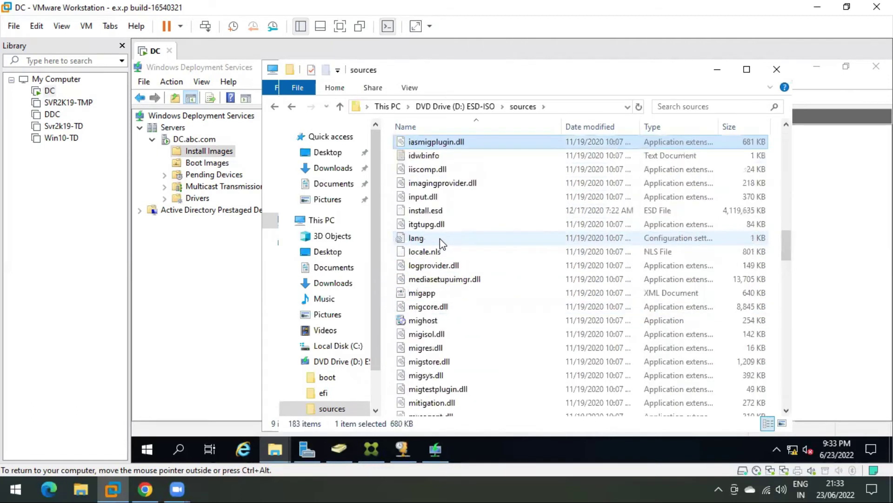
click(441, 211)
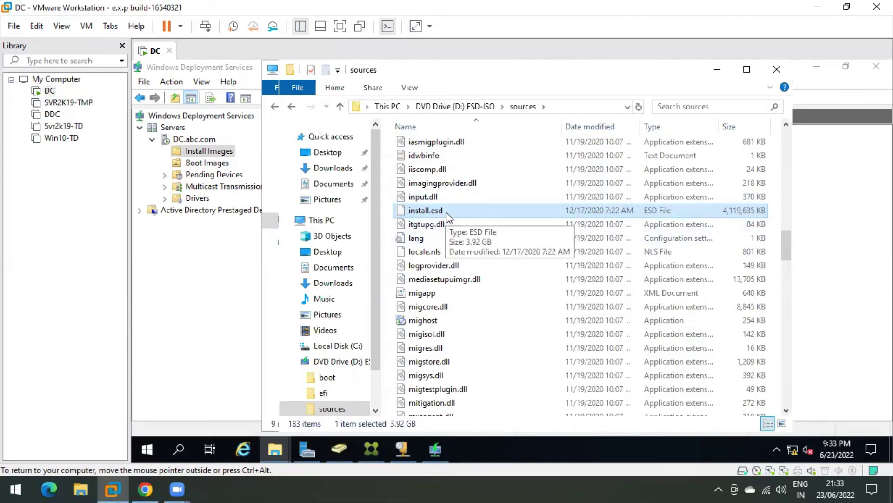
click(717, 74)
click(698, 73)
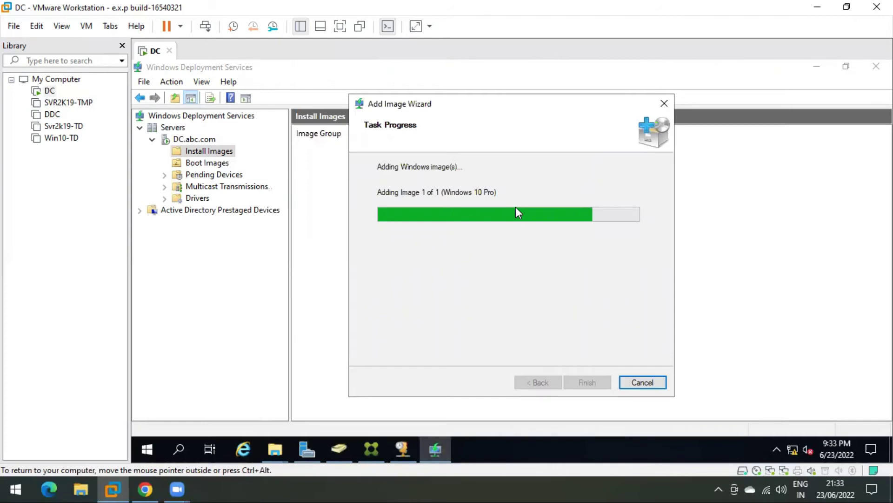
Minimize the virtual machine window and open NTLite from the host computer's desktop
click(823, 7)
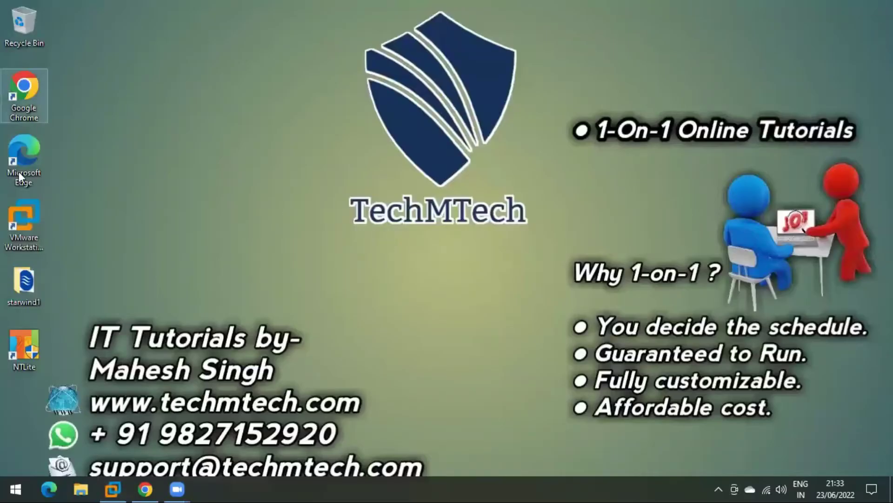
click(20, 343)
double_click(21, 343)
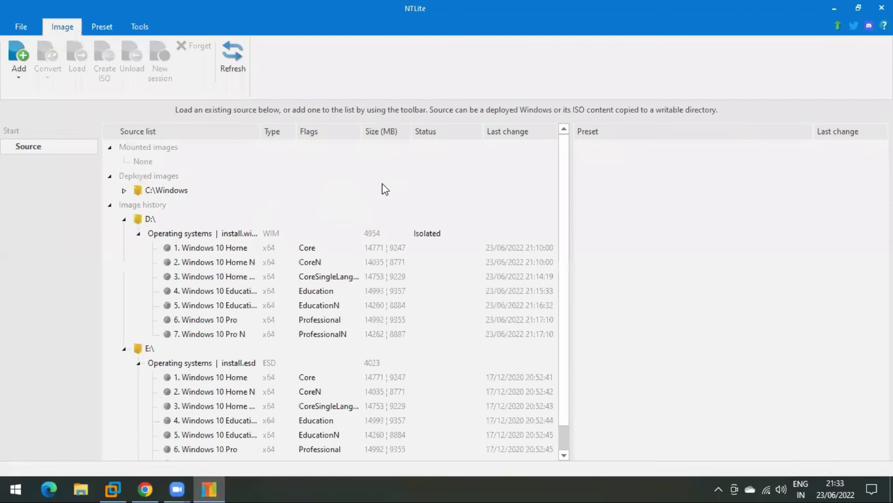
Try to add install.esd from the sources folder on DVD Drive (E:) as an image file source
click(22, 64)
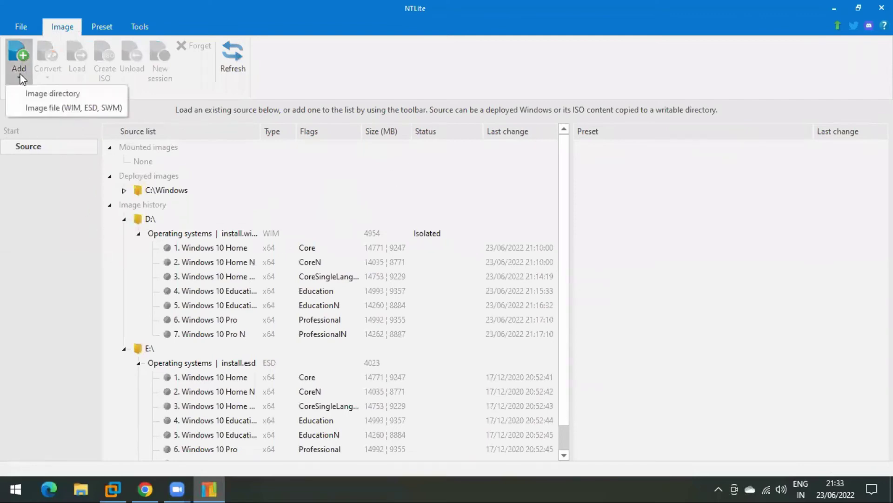
click(57, 108)
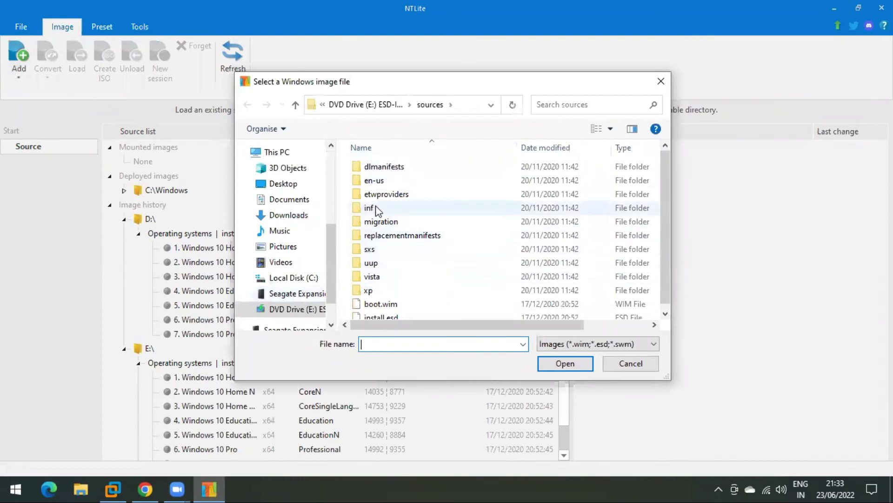
scroll(379, 261, down, 1)
click(384, 299)
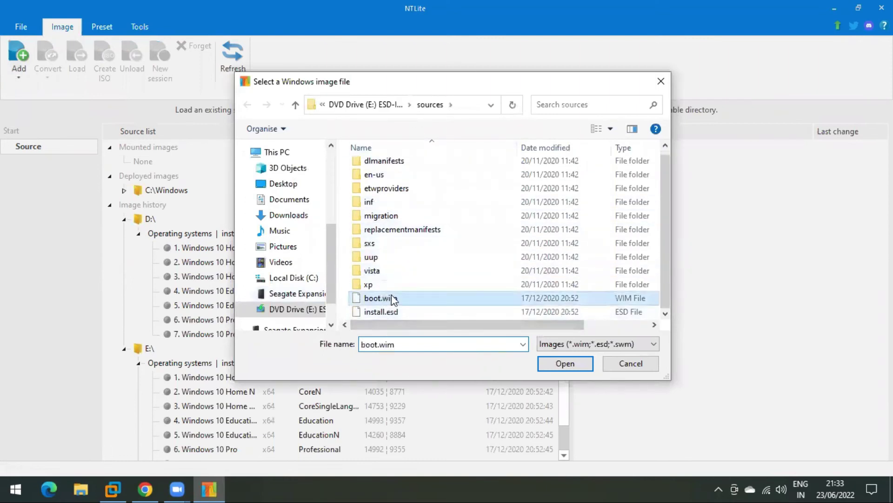
click(392, 312)
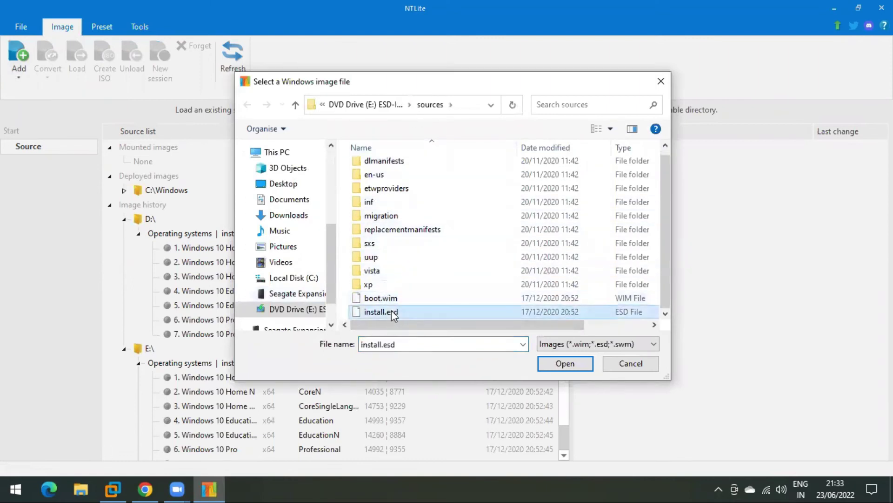
click(567, 362)
click(494, 271)
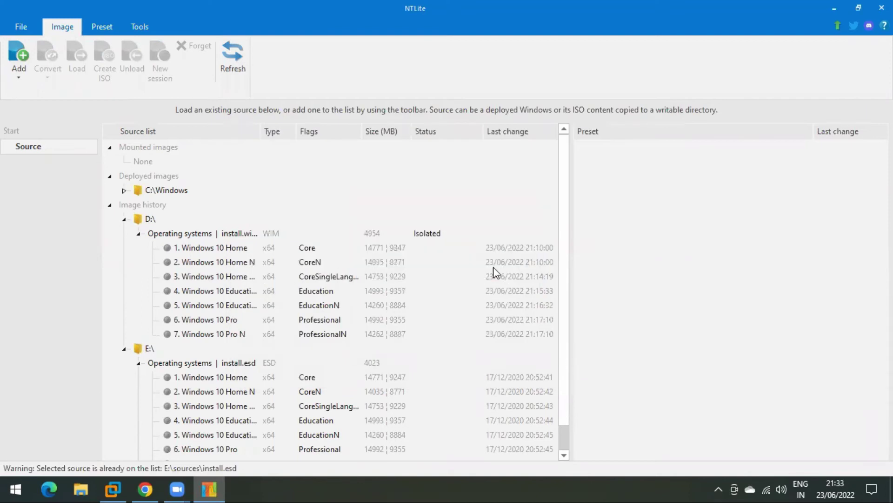
Try to convert the install.wim image under D:\ to ESD format without replacing the source image
right_click(237, 234)
mouse_move(266, 245)
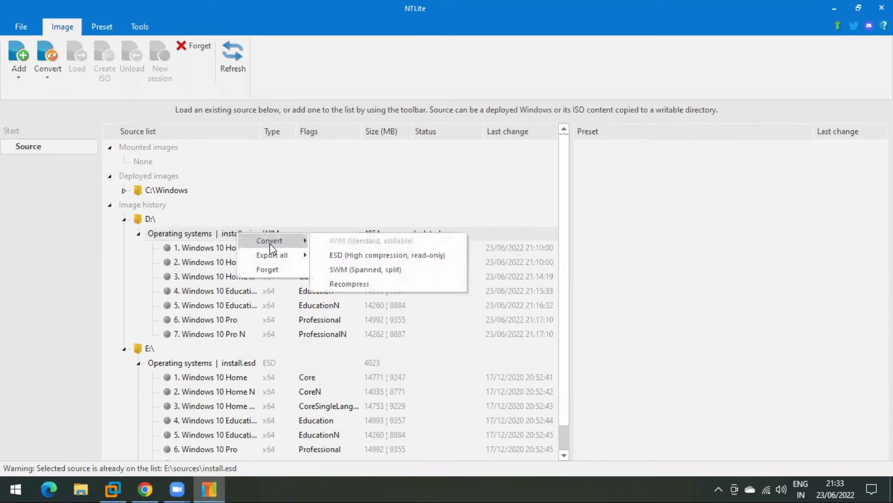
click(395, 256)
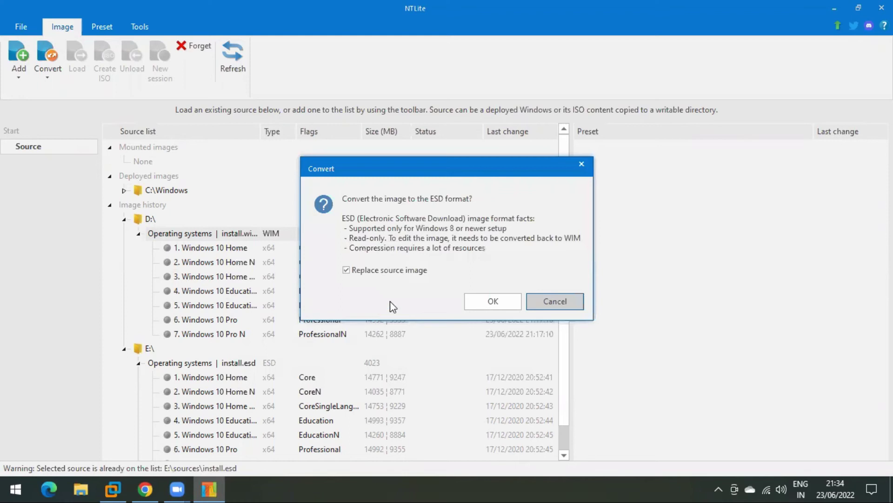
click(372, 270)
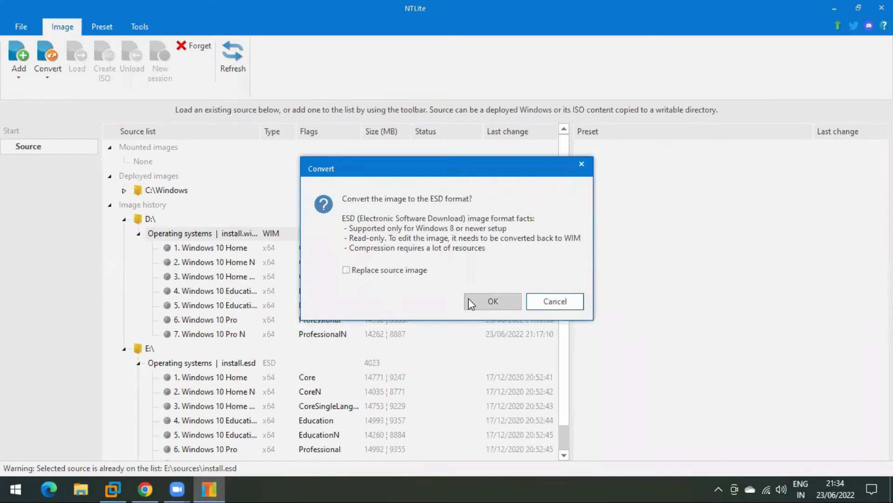
drag(439, 165, 615, 182)
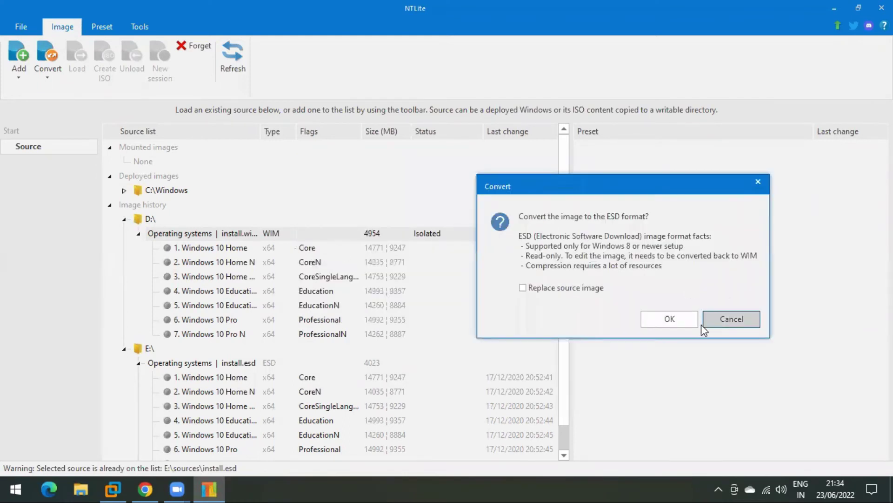
click(667, 320)
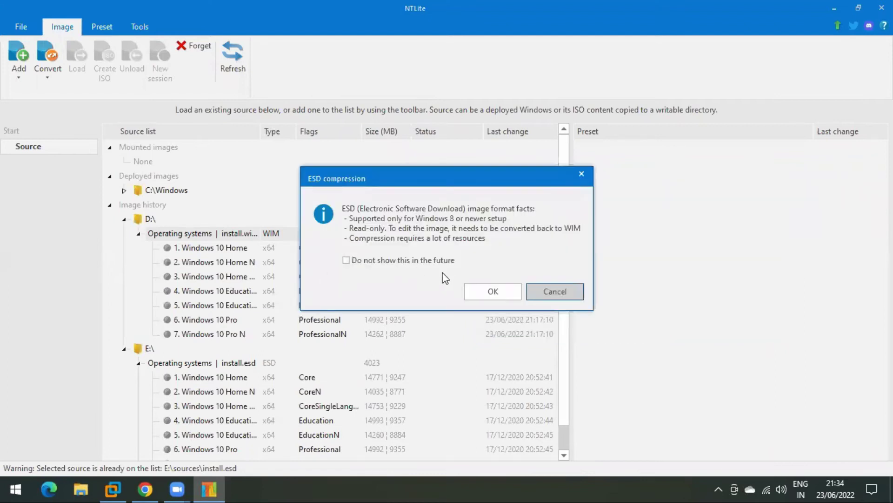
click(534, 292)
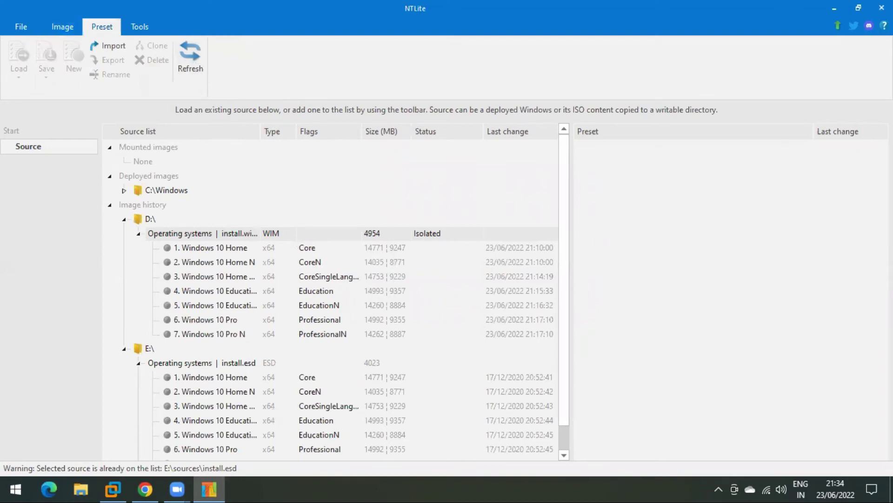
Close NTLite, return to the DC virtual machine and finish the completed Add Image Wizard
key(alt+F4)
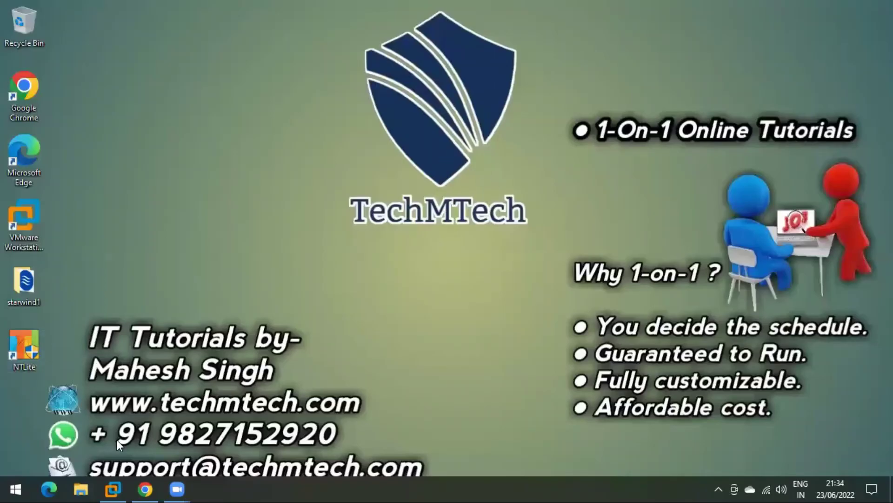
click(112, 488)
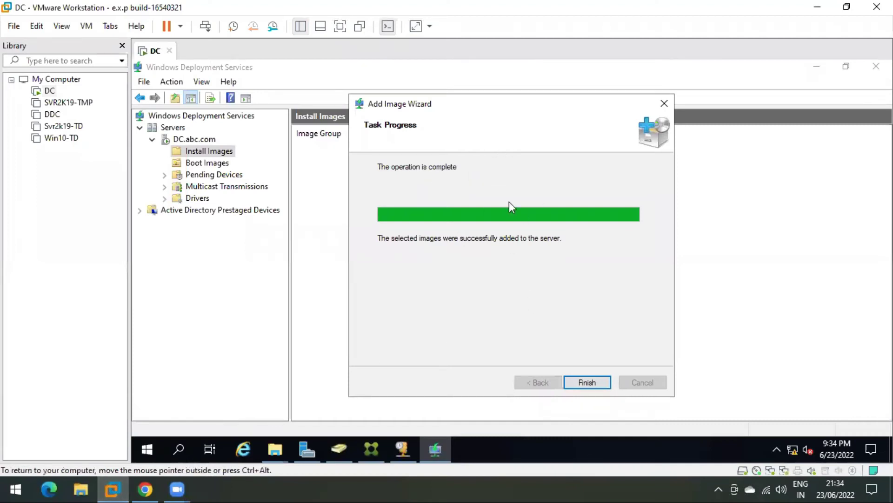
click(579, 383)
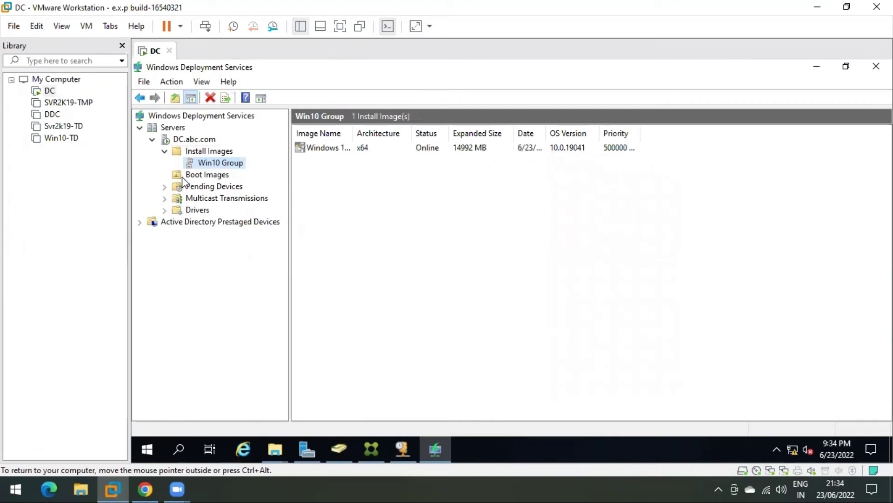
Review the install image in Win10 Group and the setup image under Boot Images, widening the Image Name column to read it
click(332, 147)
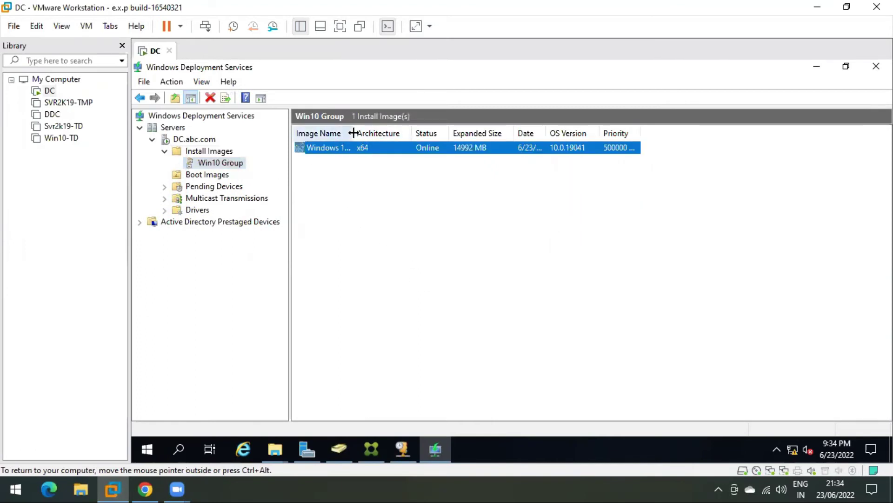
double_click(353, 133)
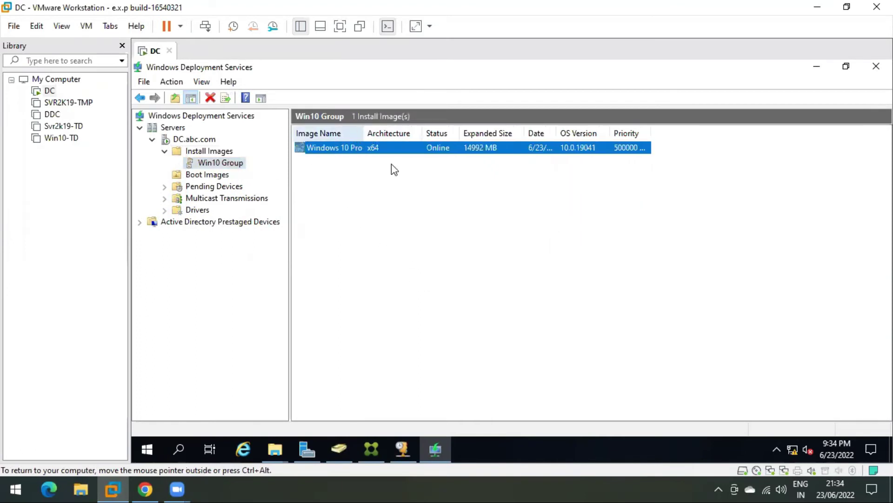
click(188, 179)
click(323, 148)
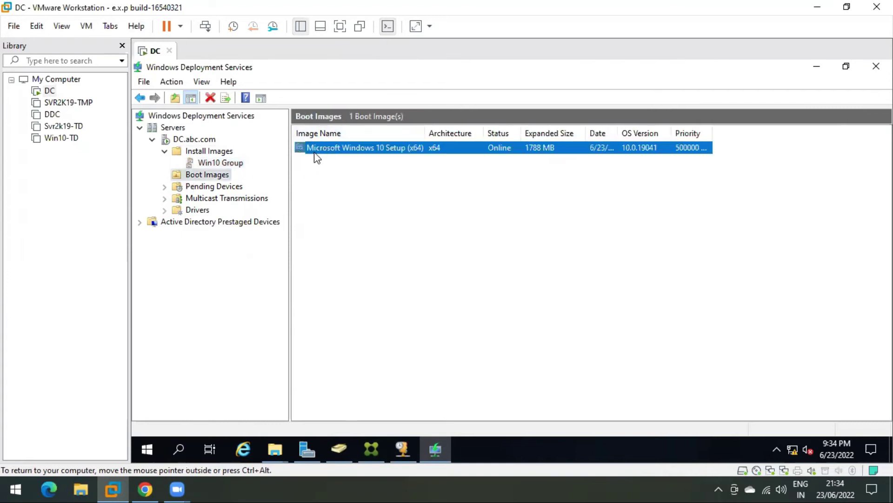
click(214, 163)
click(209, 149)
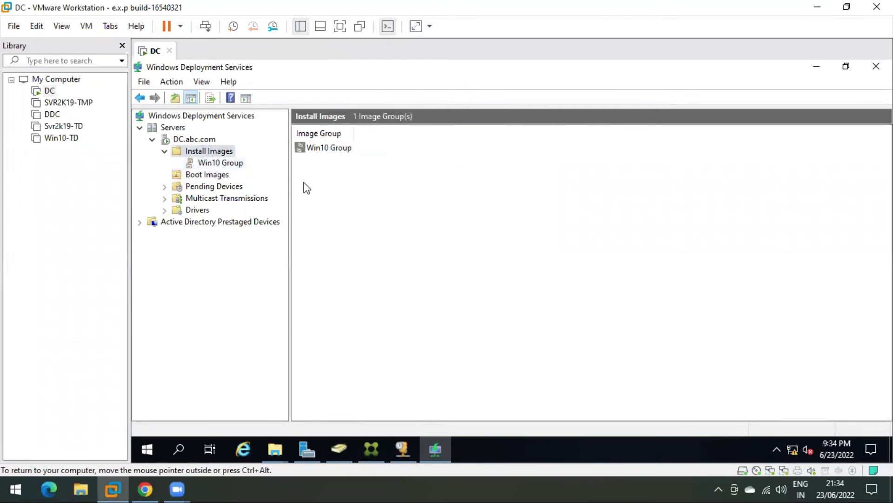
click(316, 147)
click(204, 165)
key(Down)
key(Up)
key(Up)
key(Down)
key(Down)
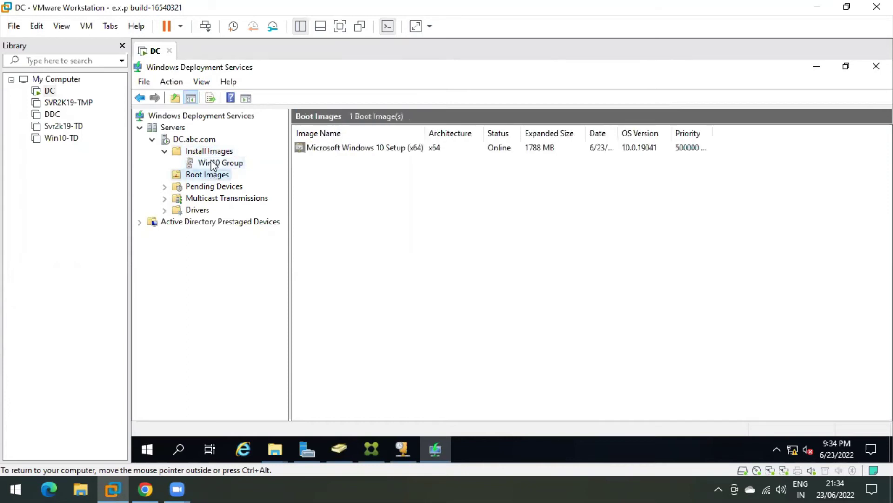
key(Up)
key(Up)
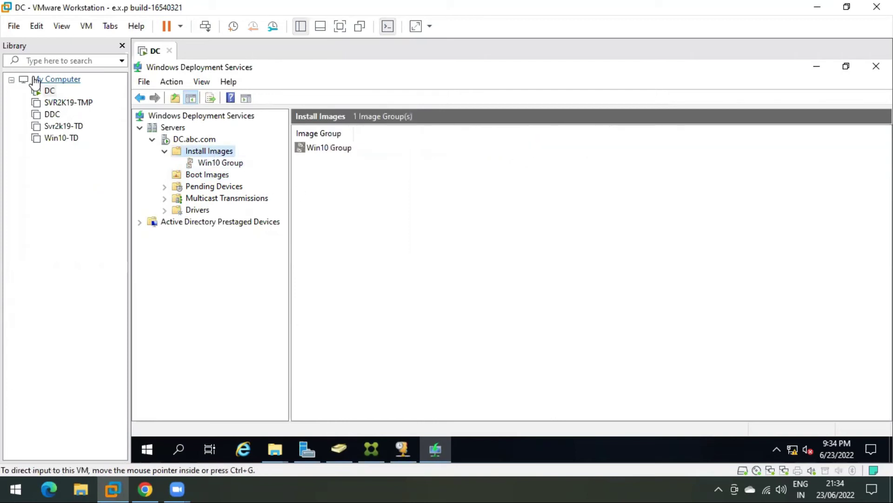
Start creating a new virtual machine with the operating system installed later and Windows 10 x64 as the guest
click(11, 29)
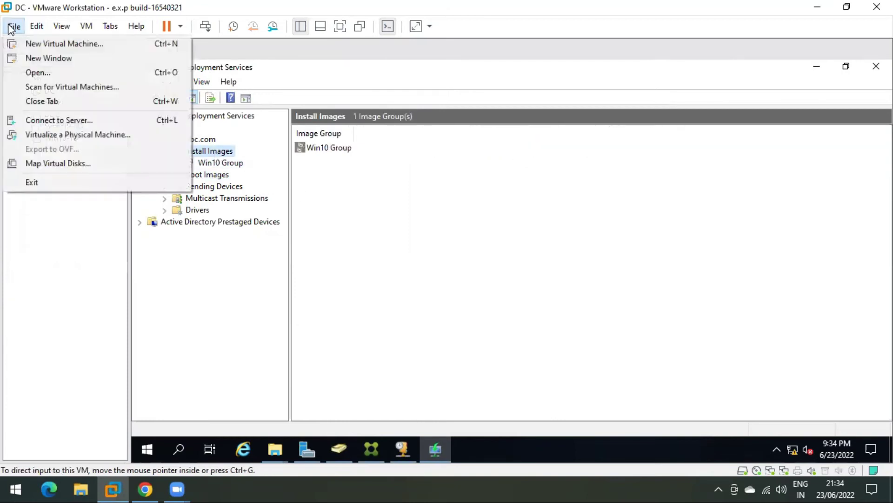
click(24, 43)
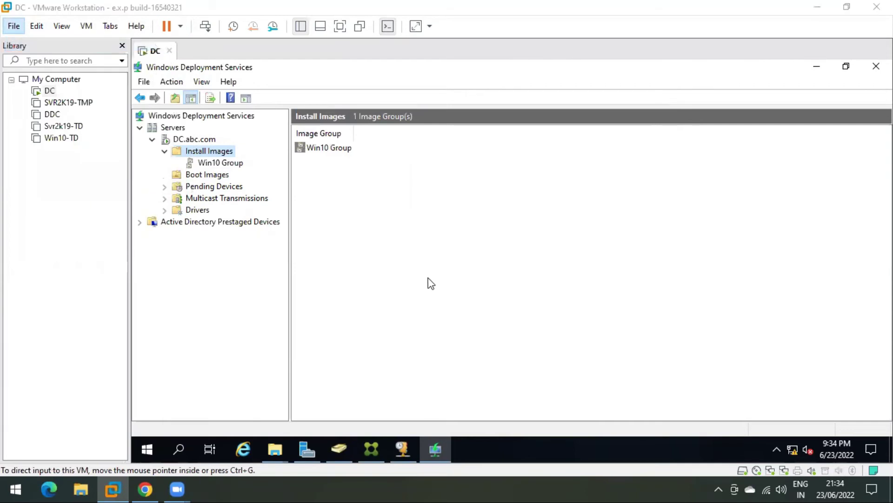
click(500, 364)
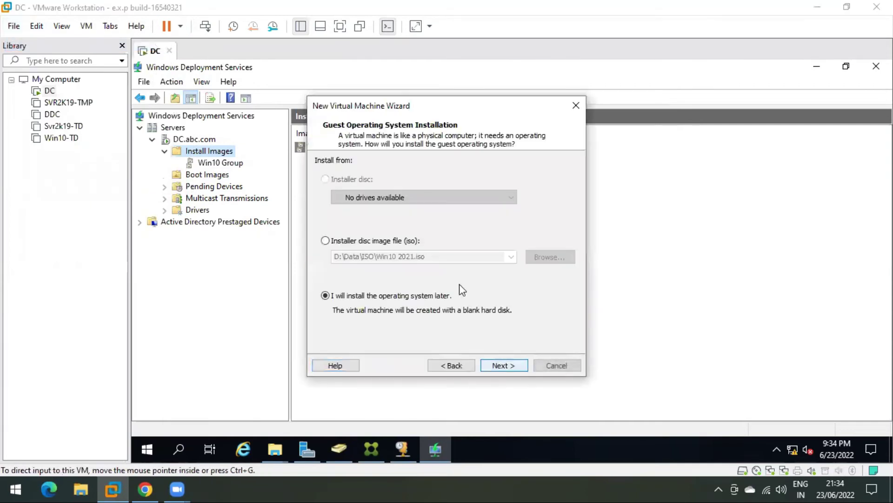
click(495, 366)
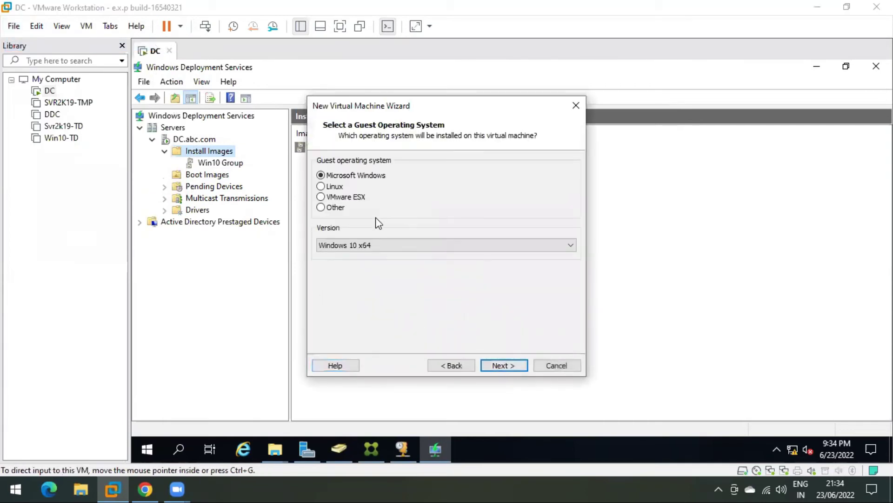
click(376, 245)
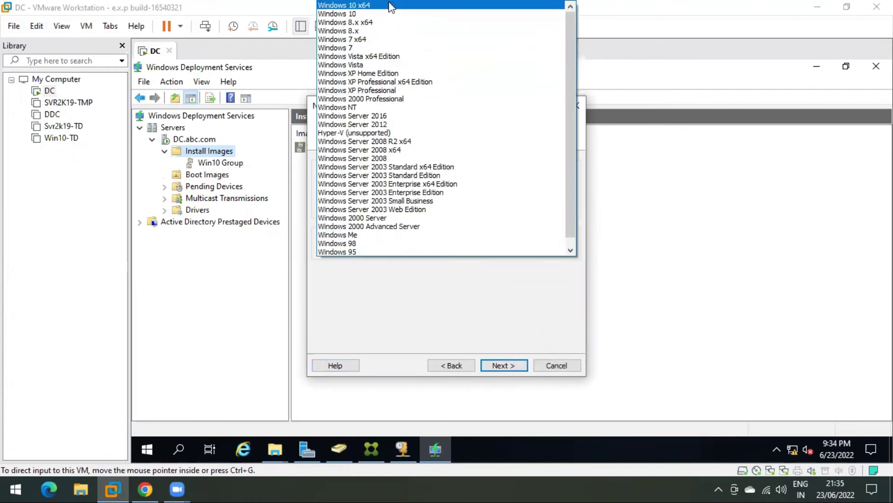
click(497, 361)
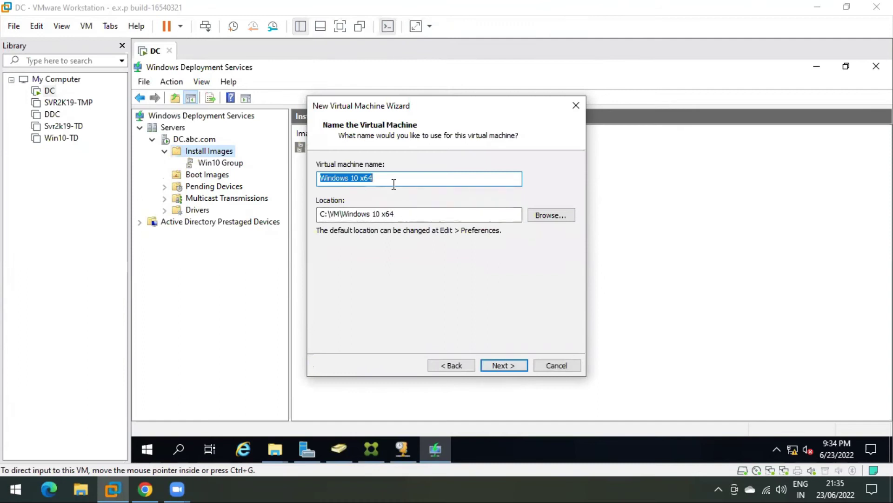
Name the virtual machine Win10-WDS and set its maximum disk size to 30 GB, split into multiple files
text(Win10-)
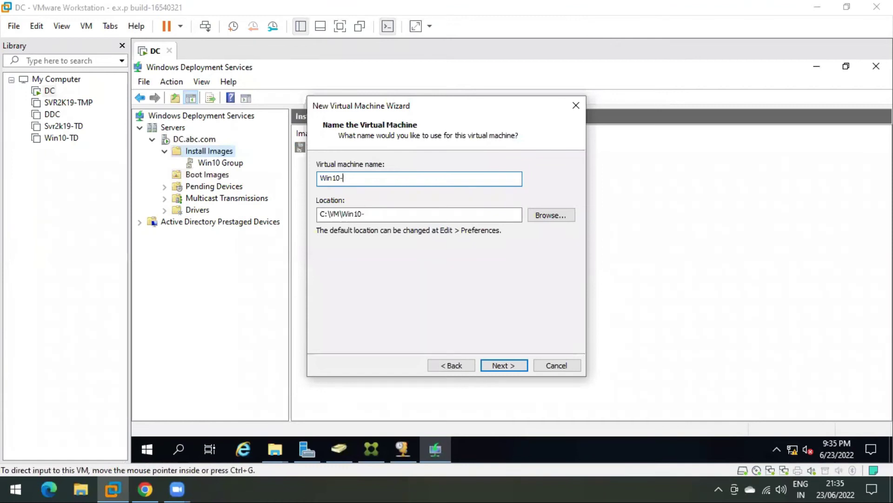
text(WDS)
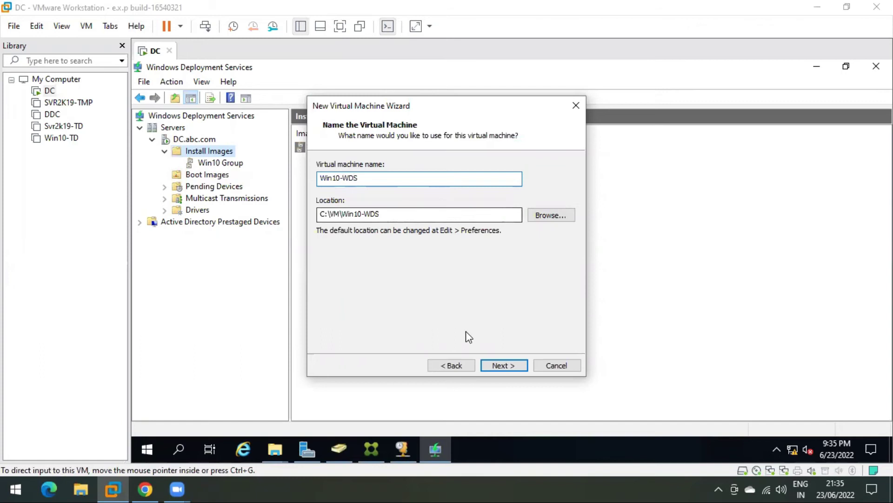
click(495, 367)
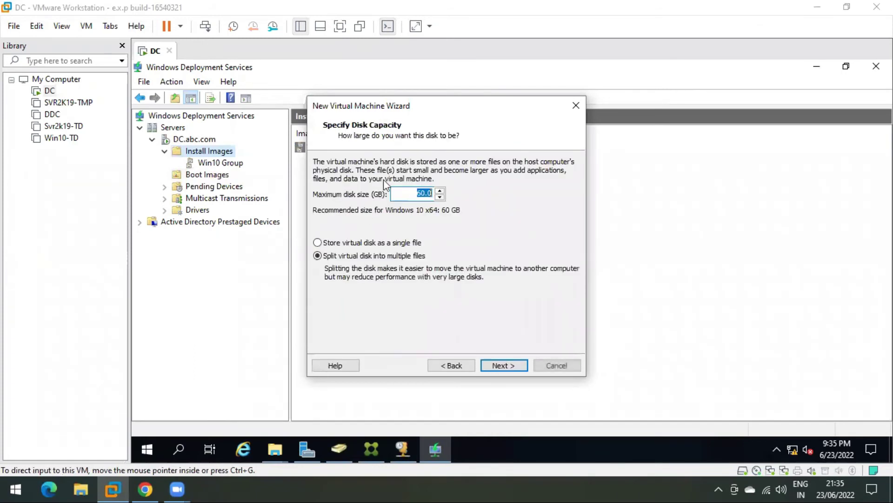
click(426, 193)
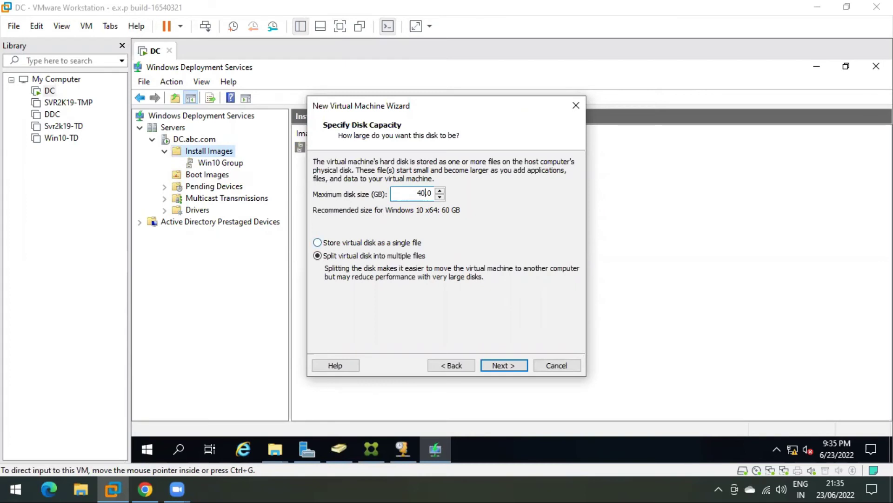
key(BackSpace)
text(3)
click(501, 366)
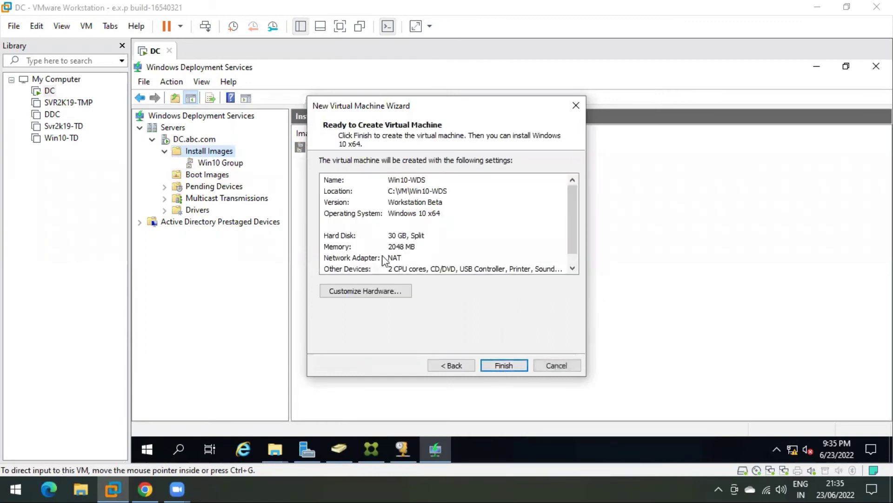
Set the new machine's network adapter to Host-only, check its CD/DVD device and finish creating the virtual machine
click(370, 291)
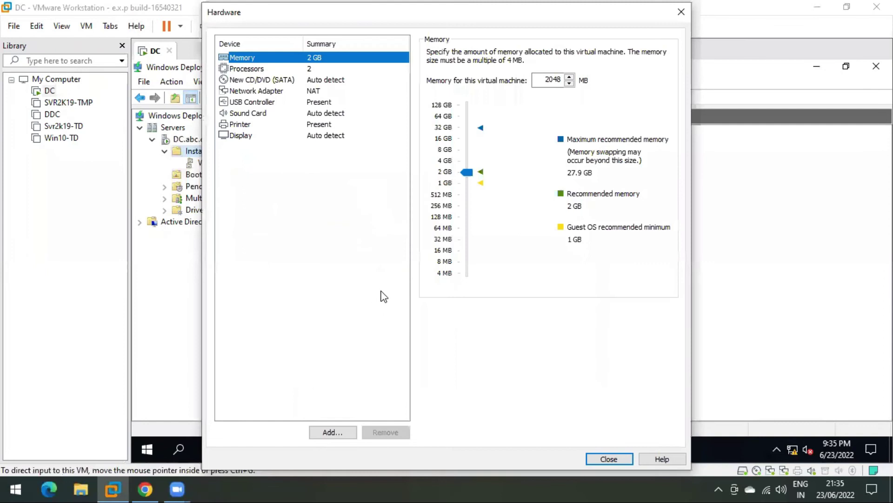
click(249, 92)
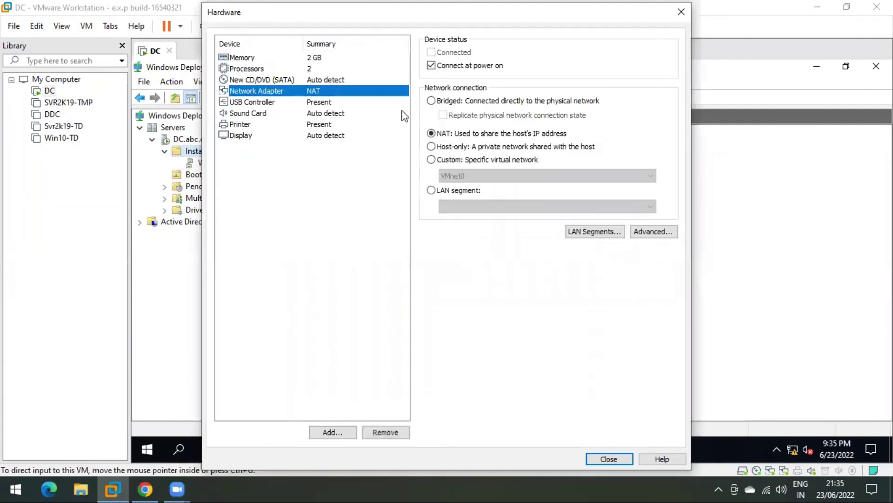
click(431, 147)
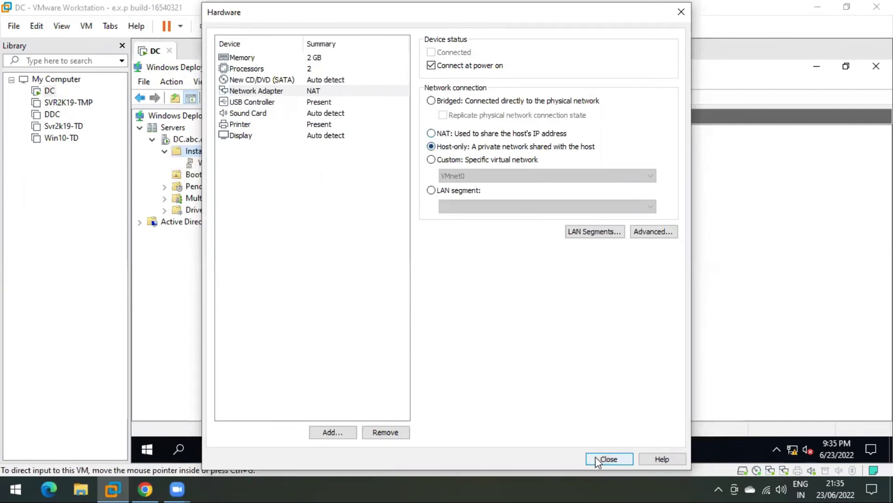
click(258, 79)
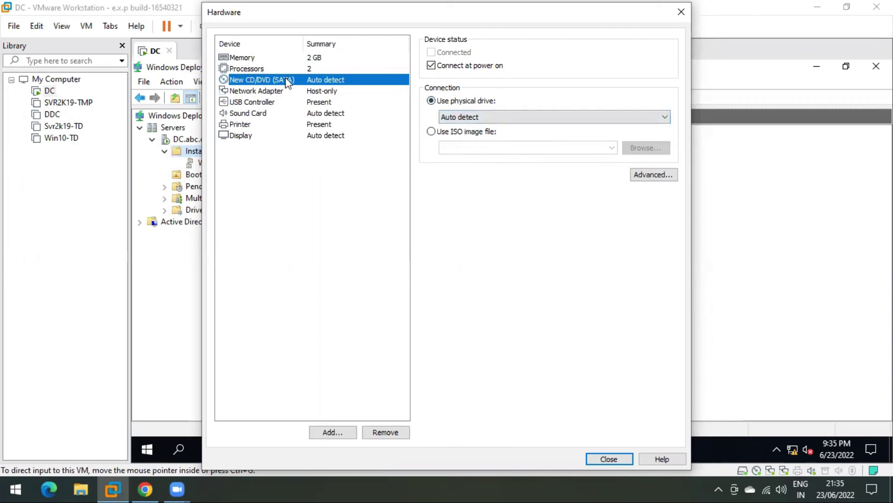
click(595, 460)
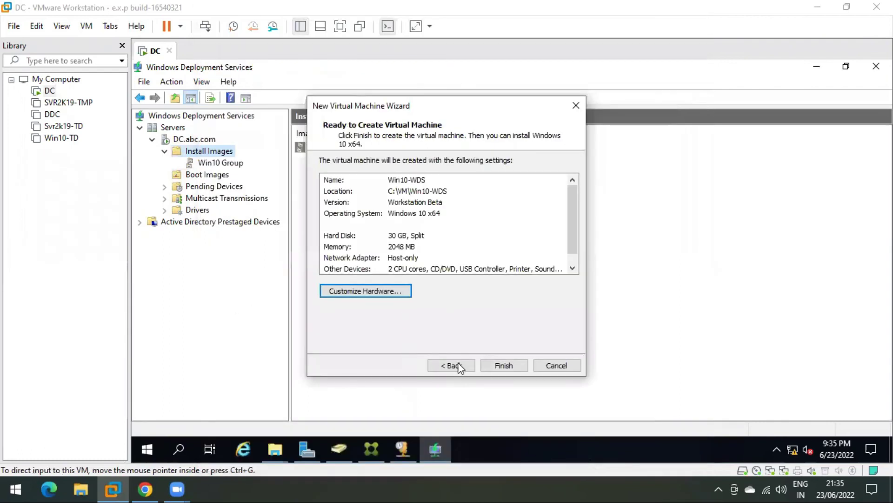
click(499, 365)
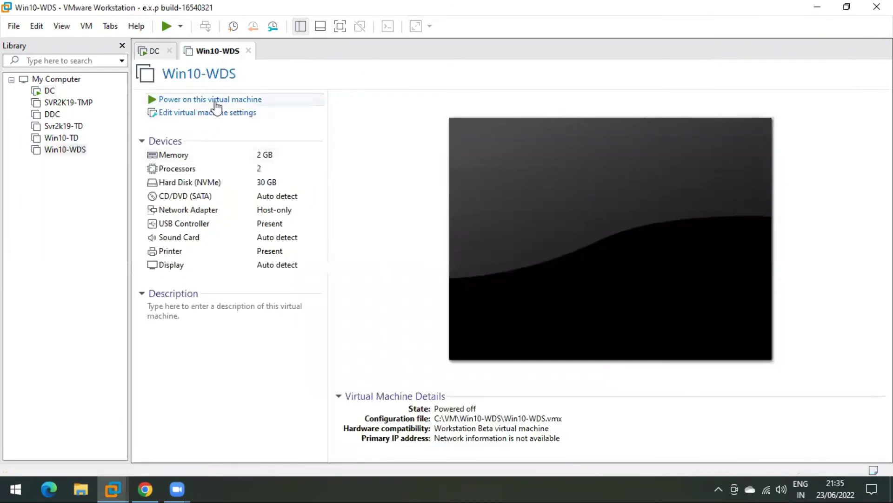
Switch to the DC virtual machine and open the DHCP console from Server Manager in a maximized window
click(150, 51)
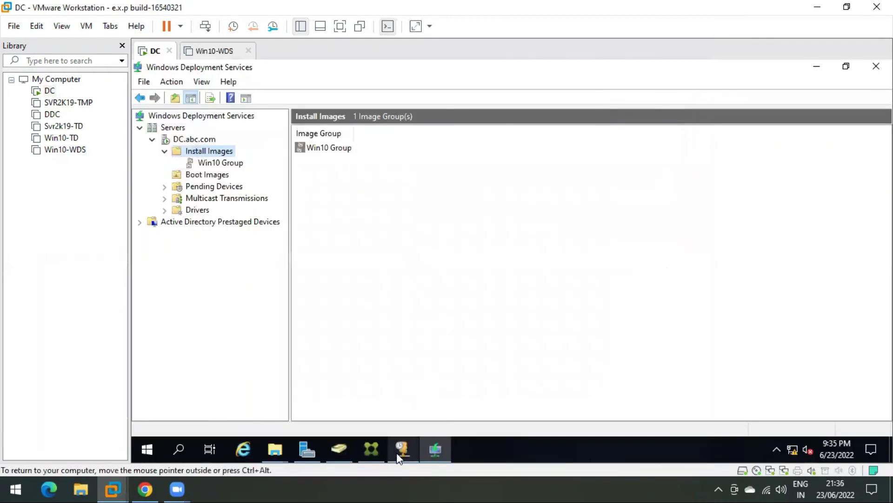
click(308, 448)
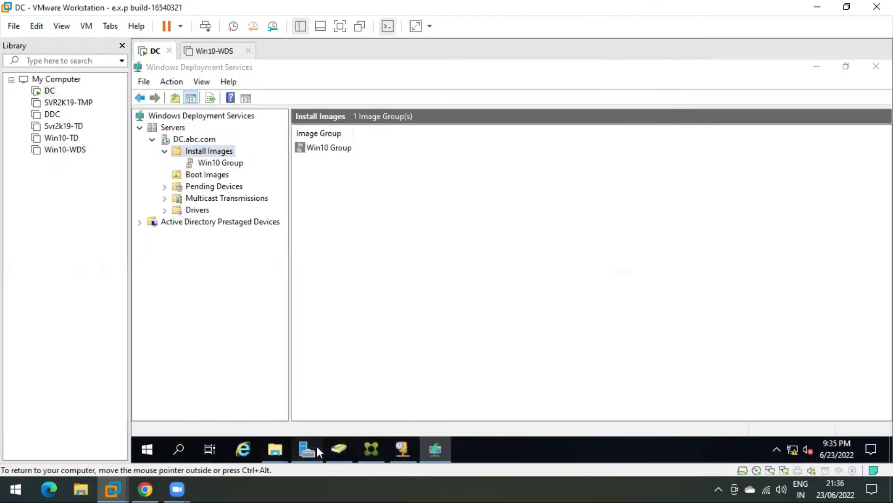
click(798, 95)
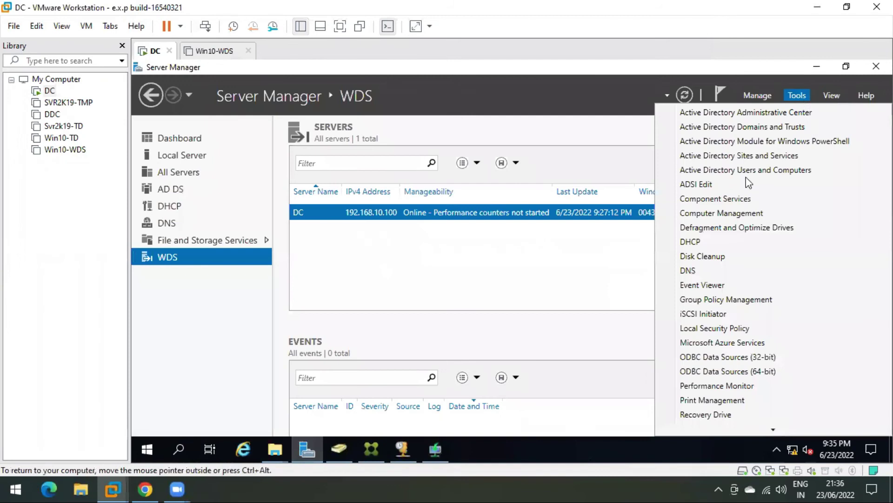
click(716, 242)
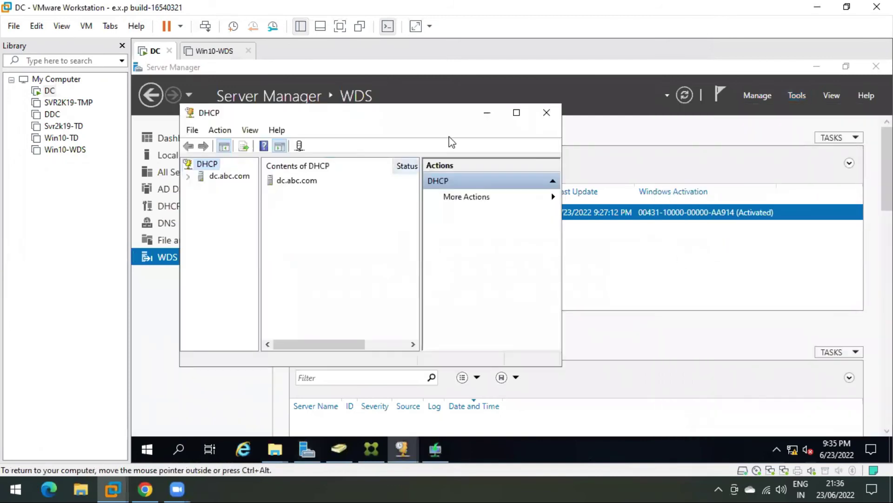
click(517, 113)
Expand dc.abc.com, IPv4 and the PVS scope in the DHCP console, widen the tree and show the scope's address leases
double_click(190, 130)
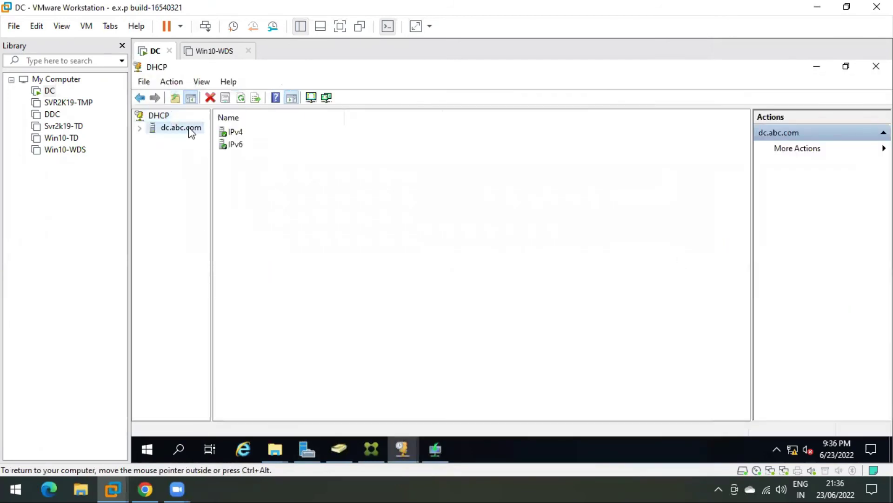
double_click(185, 141)
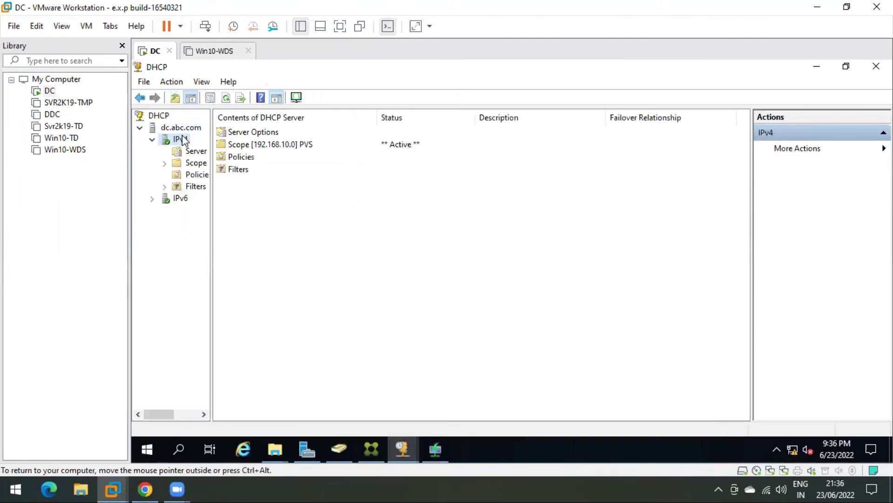
drag(214, 162, 262, 163)
click(198, 163)
double_click(201, 163)
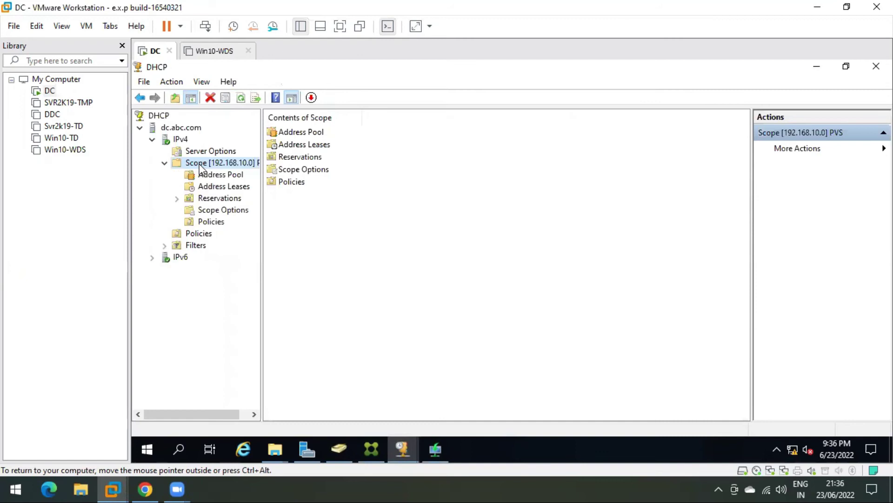
click(213, 188)
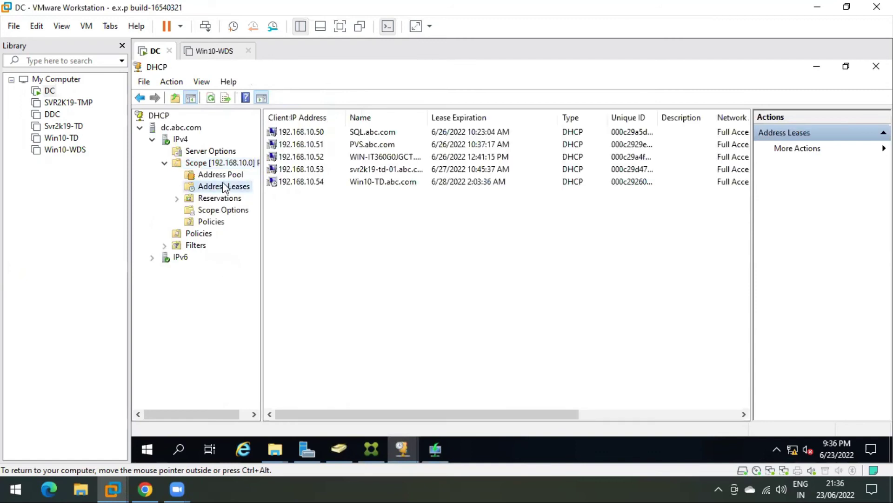
Examine the client IP addresses and names of the existing DHCP leases, checking the Win10-WDS machine in between
click(312, 132)
click(314, 153)
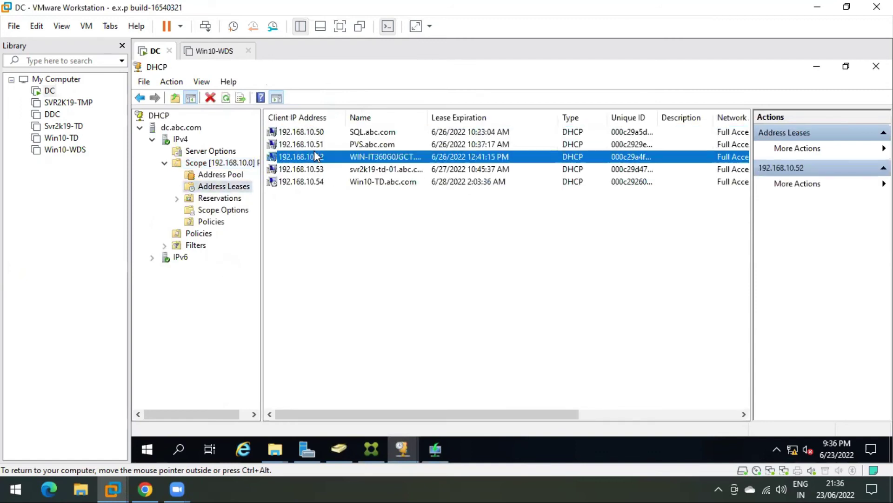
click(313, 182)
shift+click(307, 132)
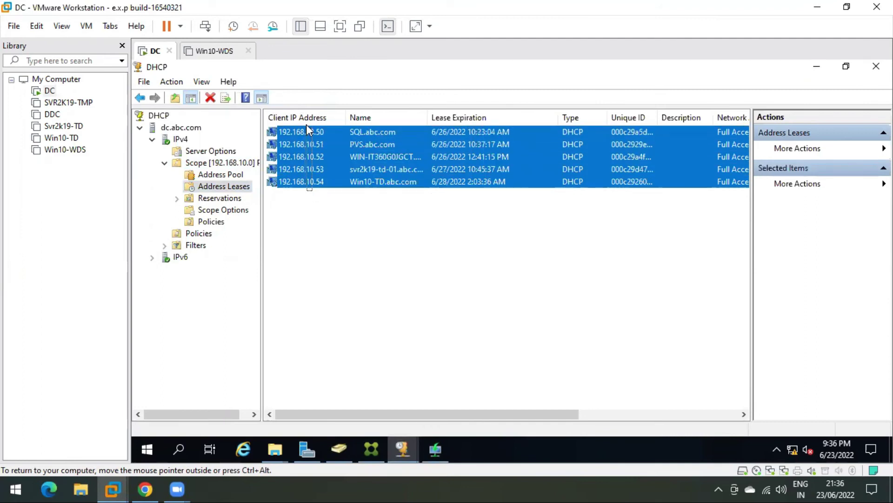
click(315, 157)
click(315, 182)
click(311, 156)
click(308, 143)
click(308, 132)
click(222, 50)
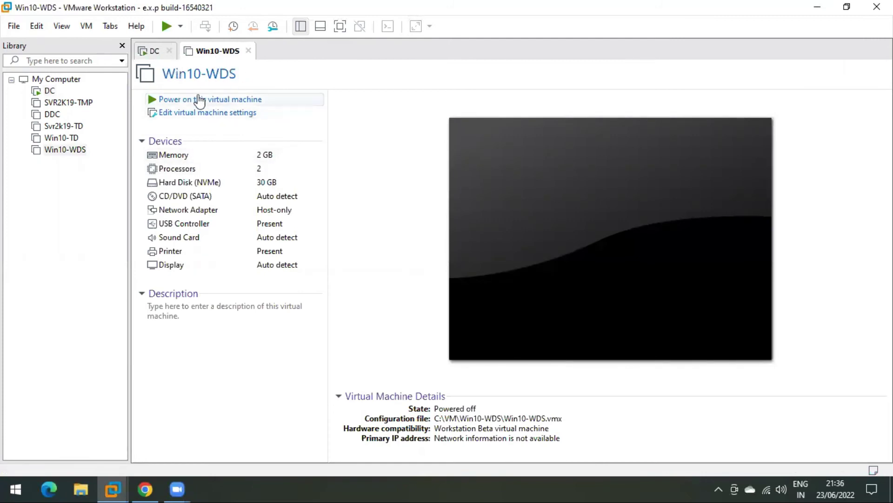
click(148, 51)
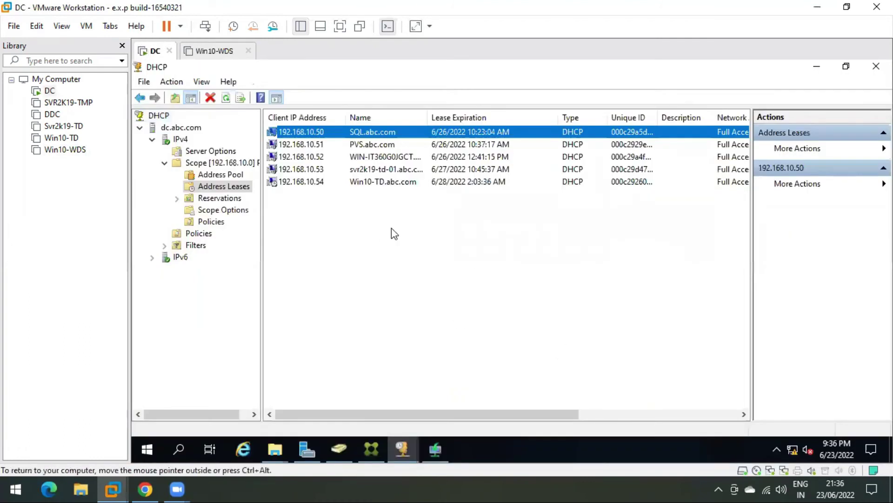
click(384, 185)
click(335, 169)
Power on the Win10-WDS virtual machine and agree to try connecting the missing virtual device at every power-on
click(217, 51)
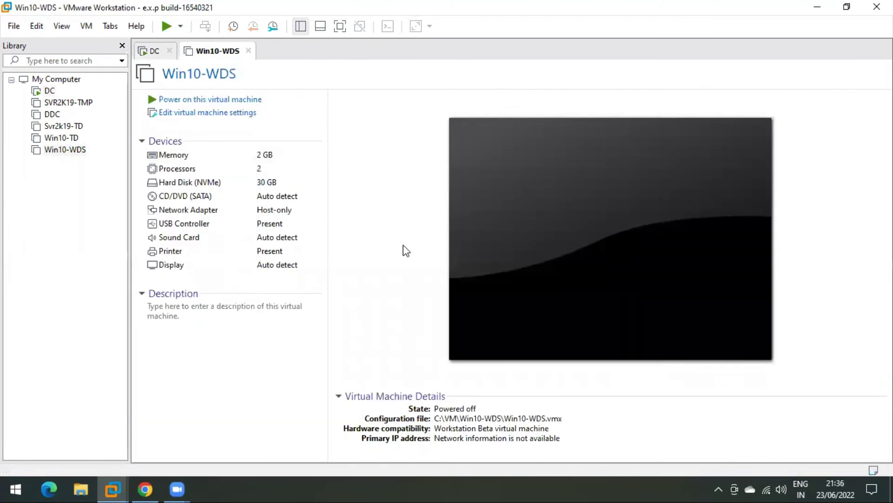
click(249, 102)
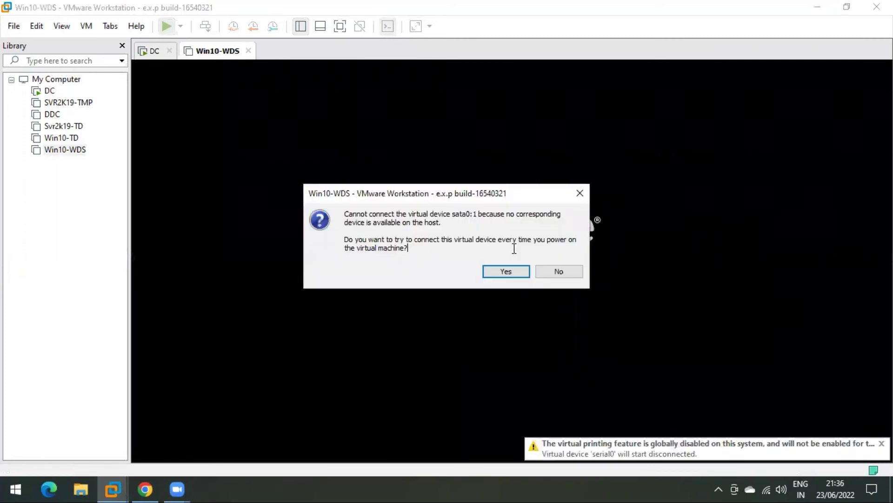
click(501, 272)
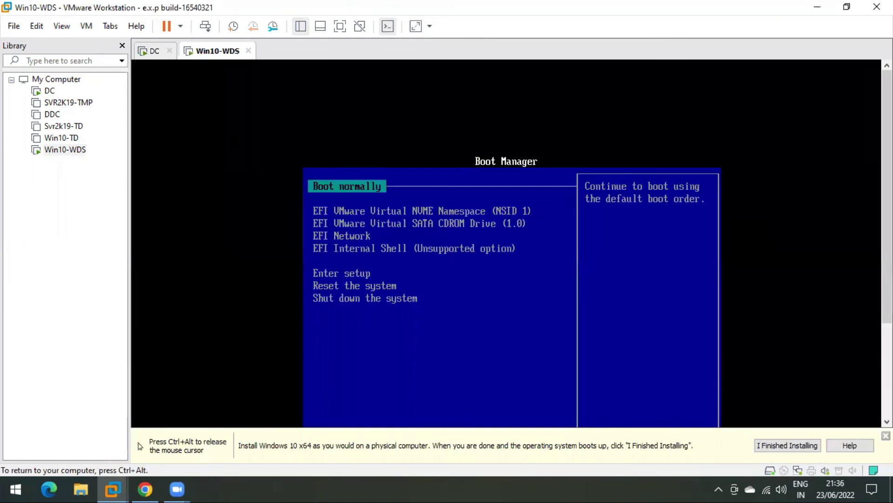
Boot Win10-WDS from EFI Network in the Boot Manager and start the network boot service
key(Down)
key(Down)
key(Down)
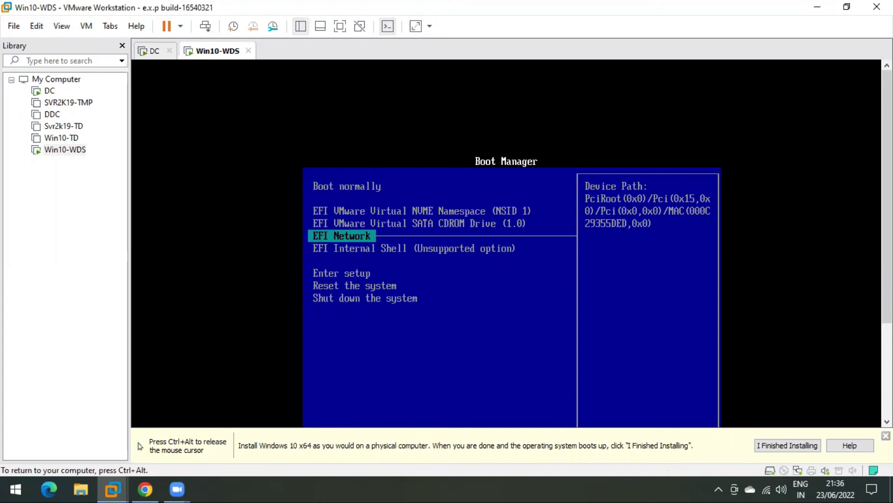
key(Return)
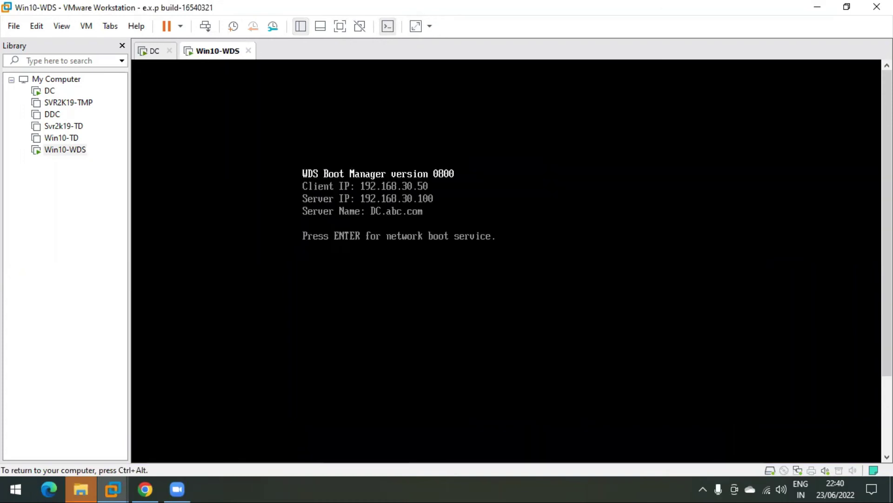
key(Return)
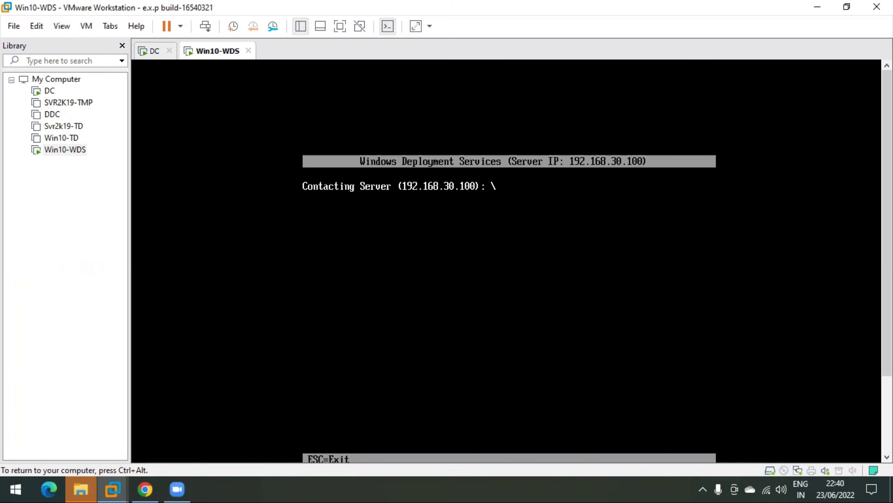
Return to the DC machine and review the Win10 Group install image and the Windows 10 setup image under Boot Images
key(ctrl+alt)
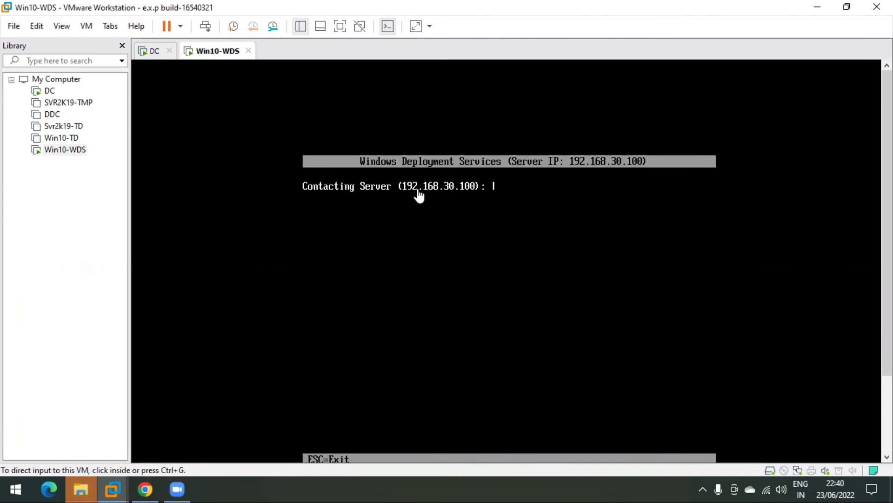
click(149, 51)
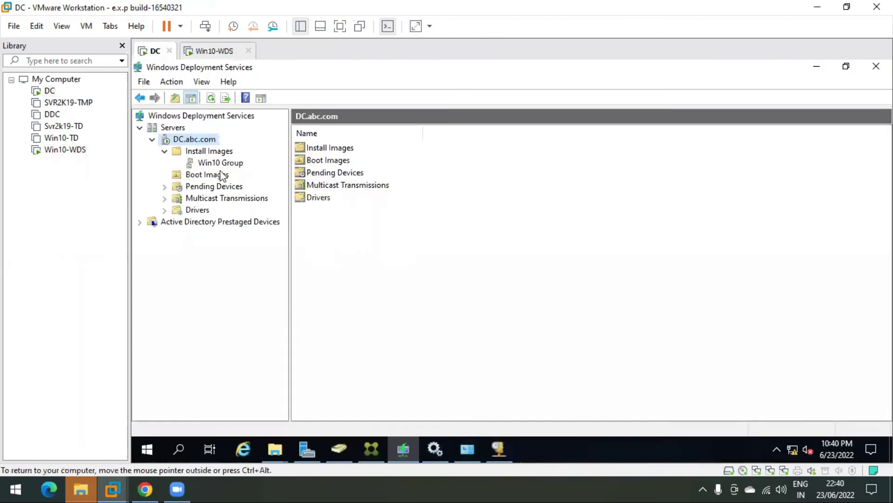
click(209, 163)
click(347, 149)
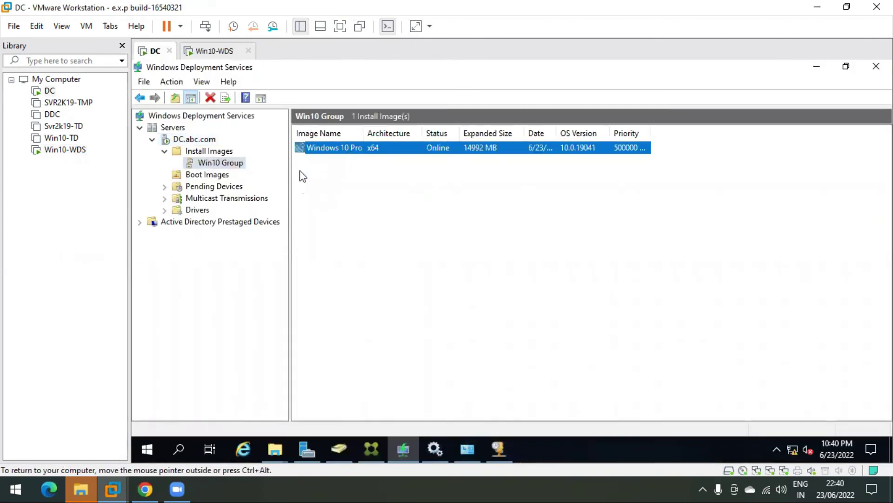
click(203, 176)
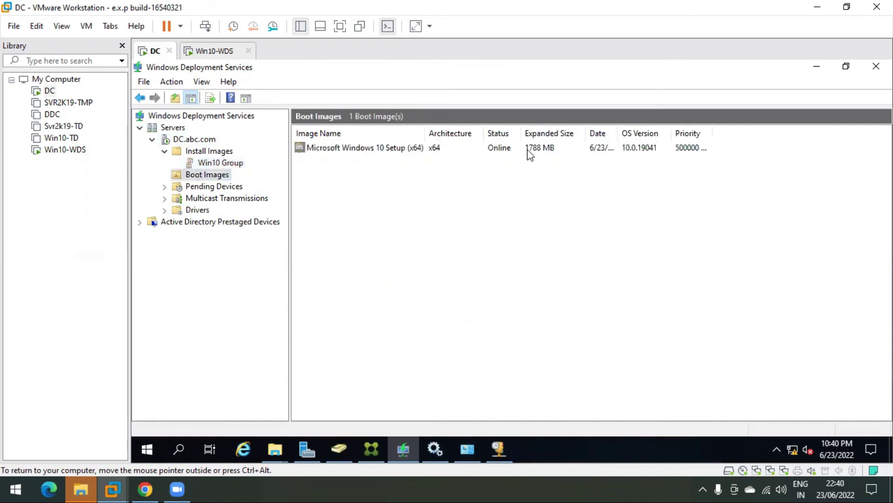
click(350, 148)
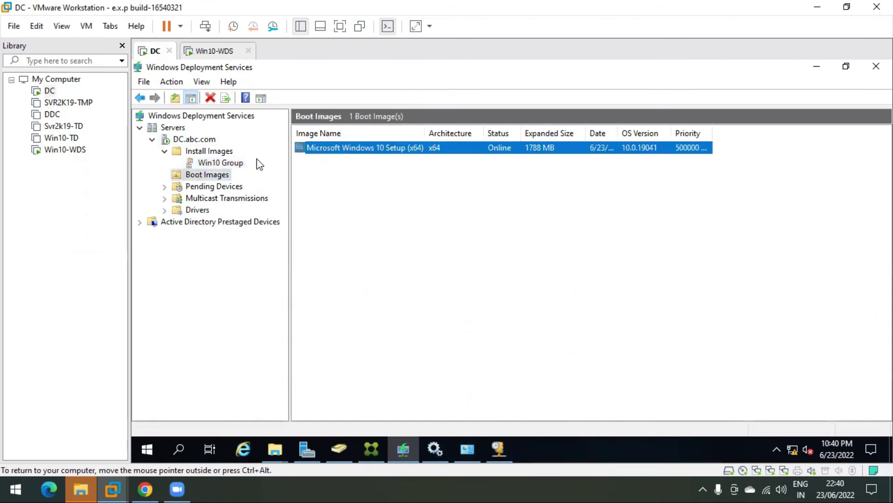
click(210, 150)
click(210, 161)
key(Down)
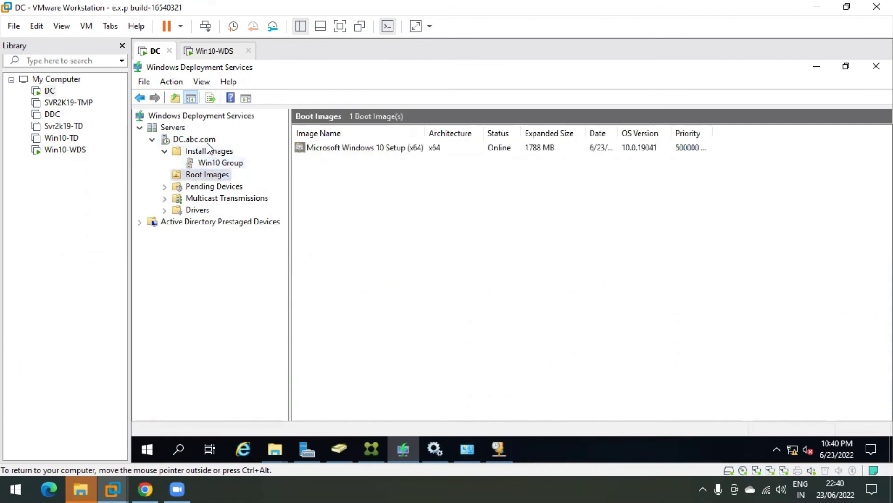
Check the boot file loading on Win10-WDS, comparing it with the install and boot image folders on the DC
click(215, 50)
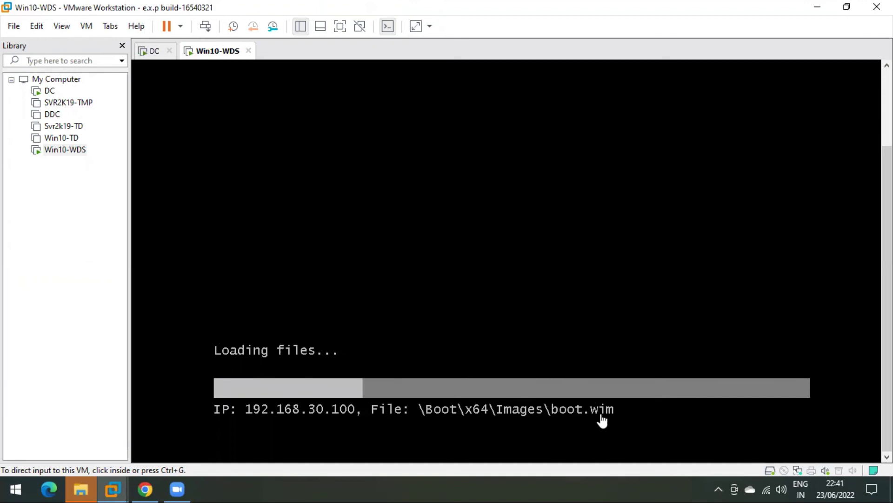
click(151, 52)
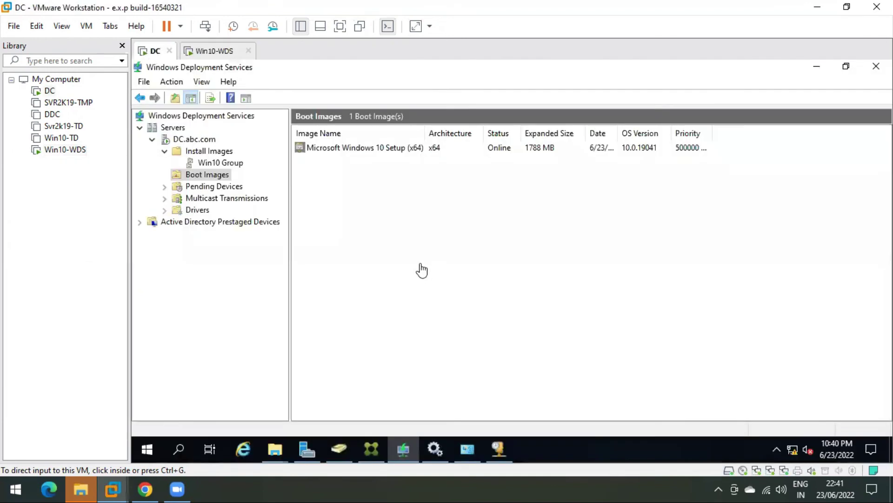
click(219, 161)
click(208, 151)
click(208, 179)
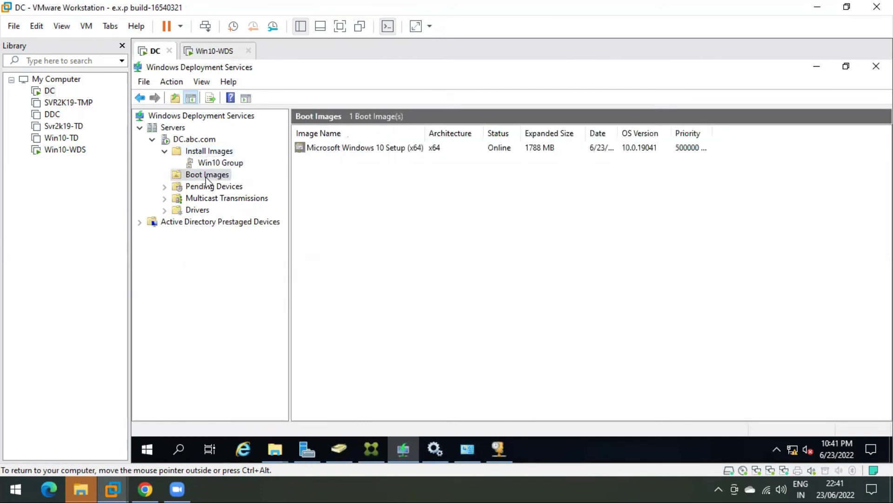
click(204, 50)
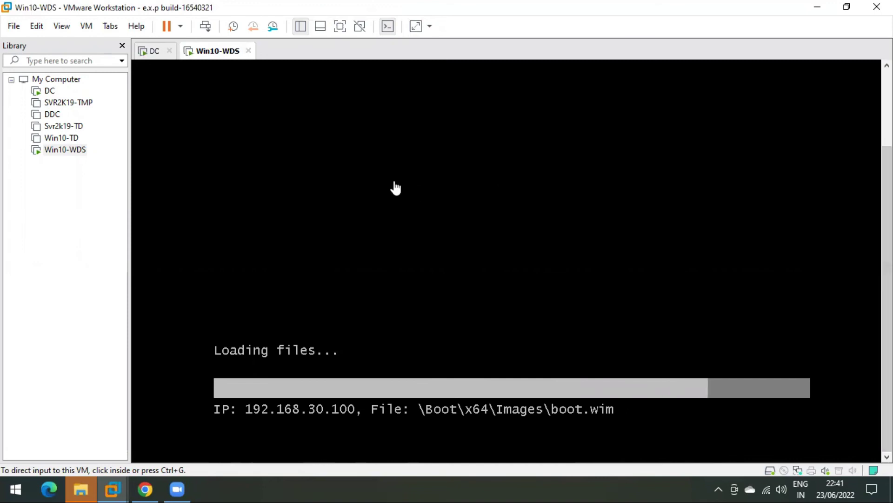
Inspect the CD/DVD drive in the Win10-WDS virtual machine settings and close them without changes
right_click(197, 56)
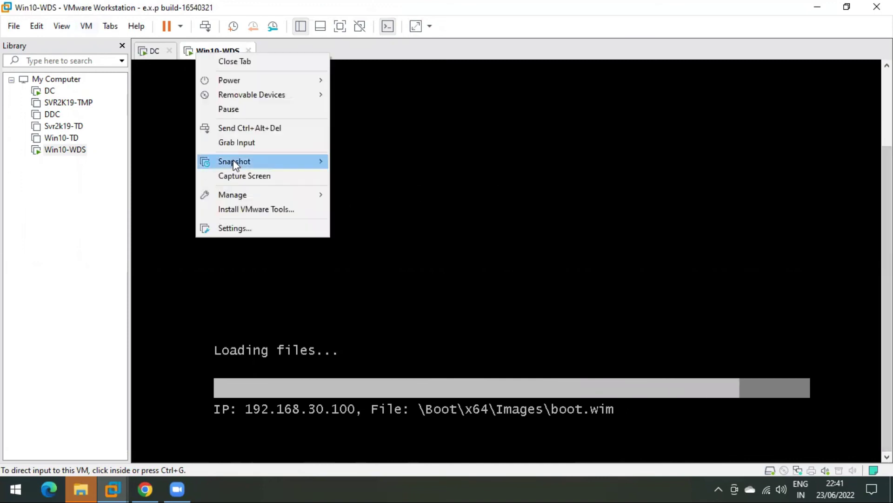
click(247, 228)
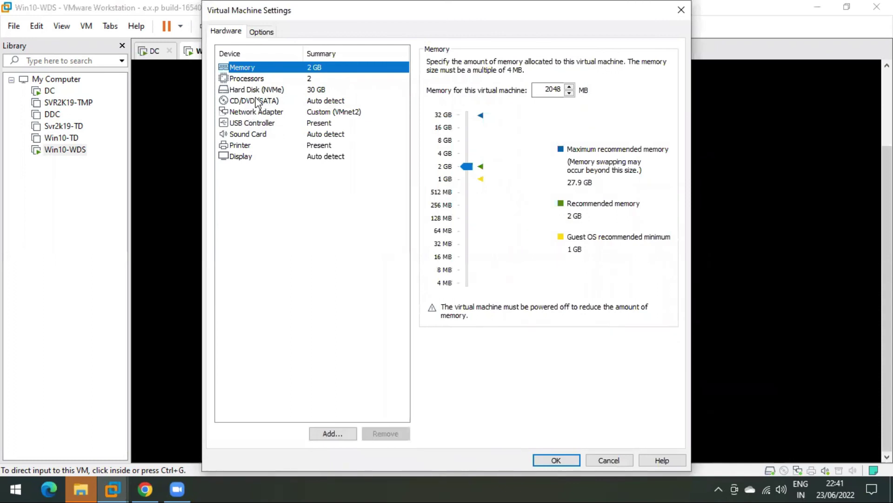
click(251, 103)
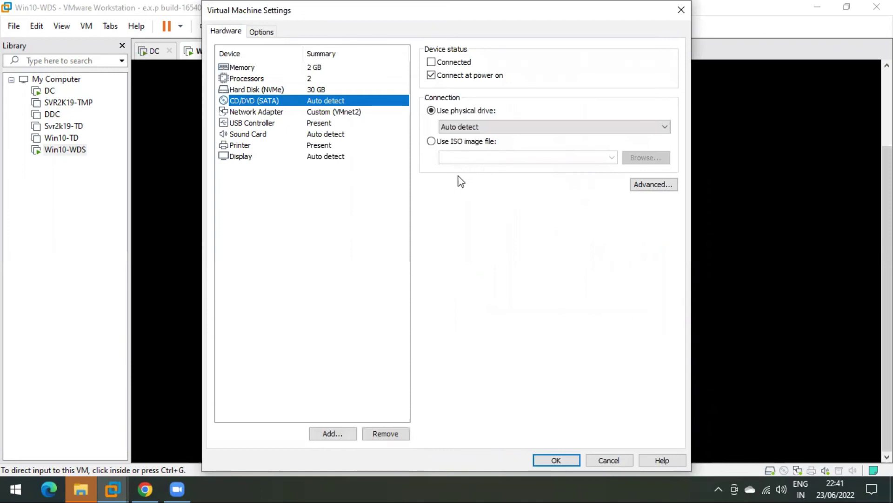
click(615, 463)
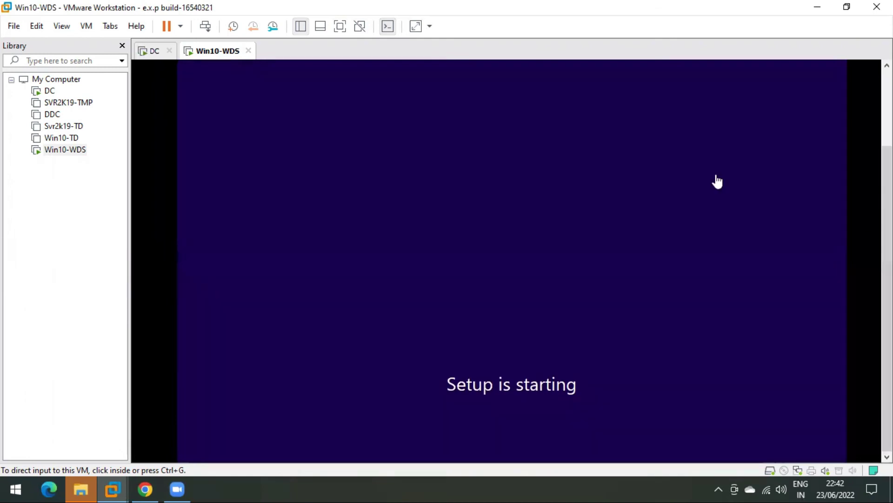
Review the Win10 Group install image on the DC machine, and examine both Ethernet adapters' performance in Task Manager
click(145, 52)
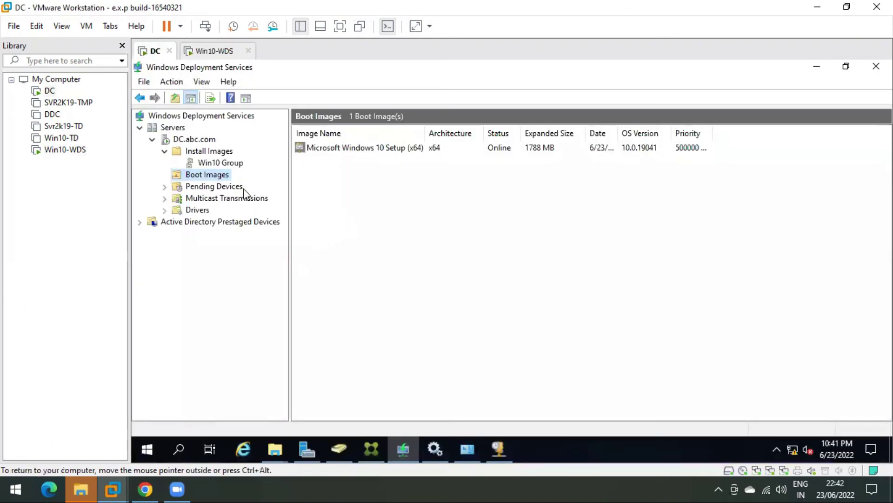
click(217, 164)
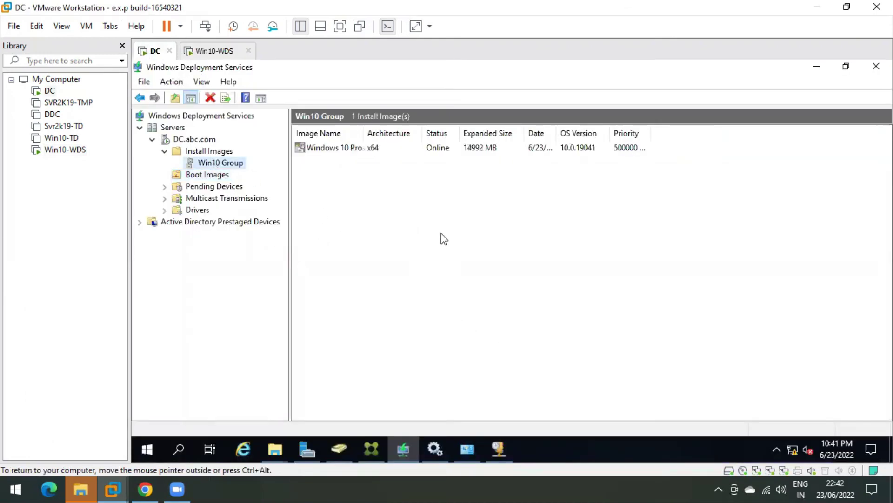
right_click(538, 450)
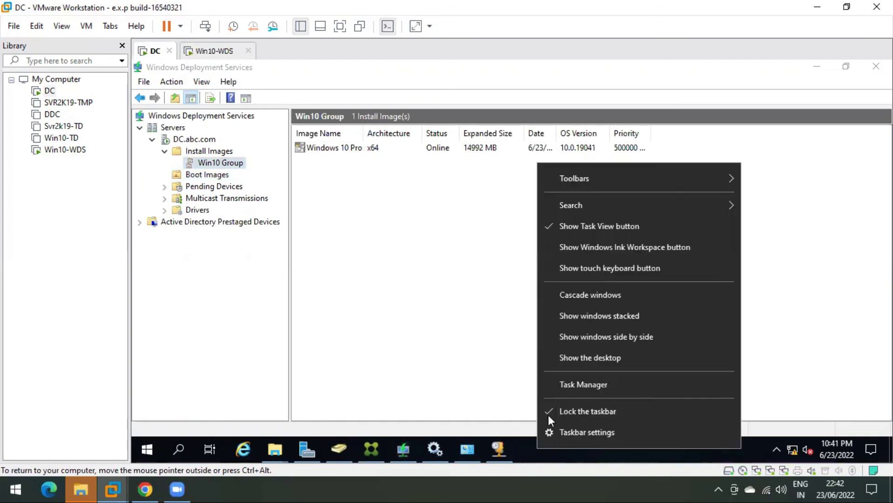
click(562, 386)
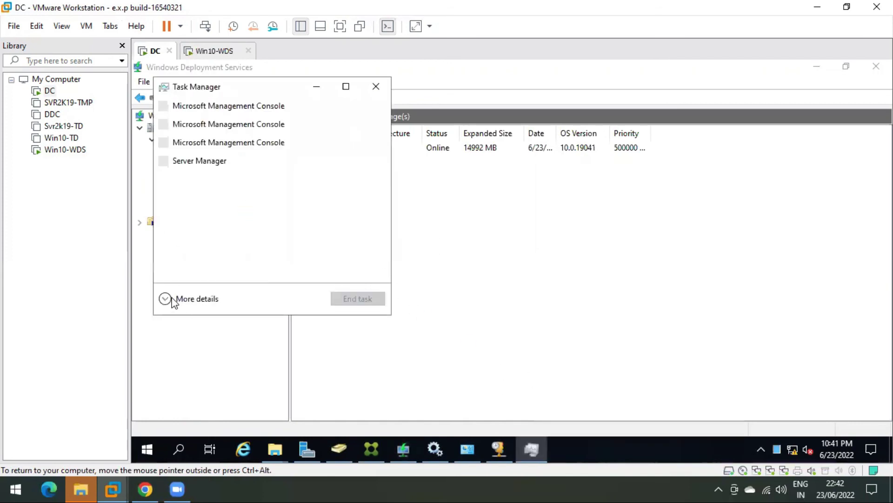
click(174, 299)
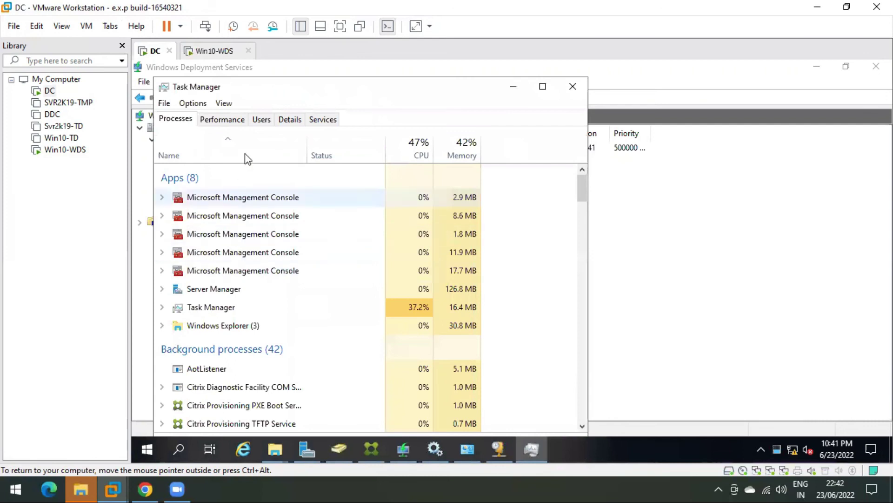
click(226, 120)
click(205, 251)
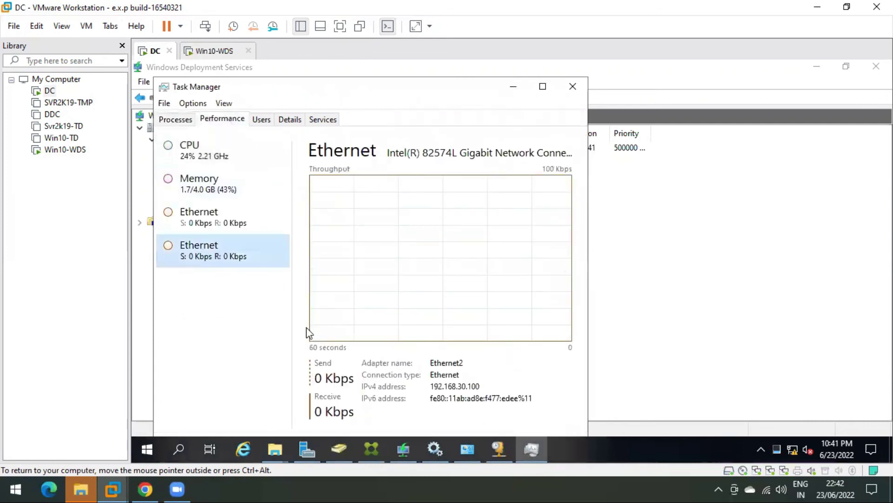
click(222, 227)
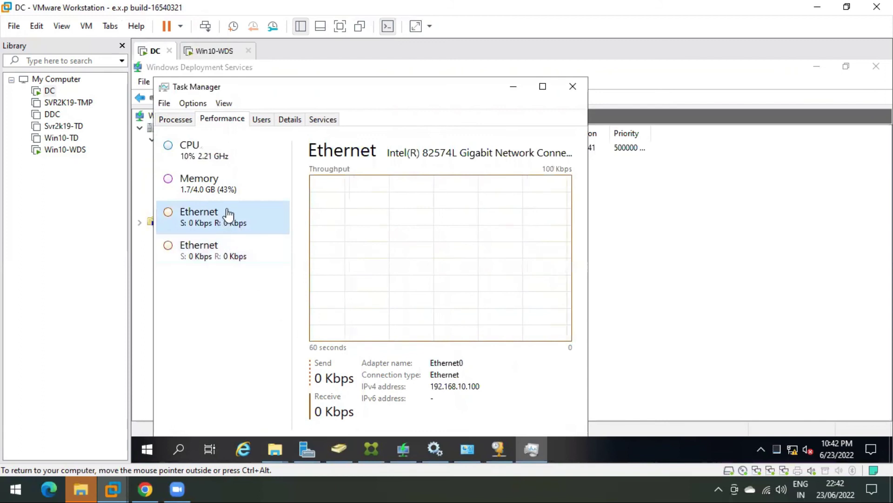
Continue Windows Setup on Win10-WDS with English (United States) locale and US keyboard, and connect to DC.abc.com with the domain user name and password
click(215, 51)
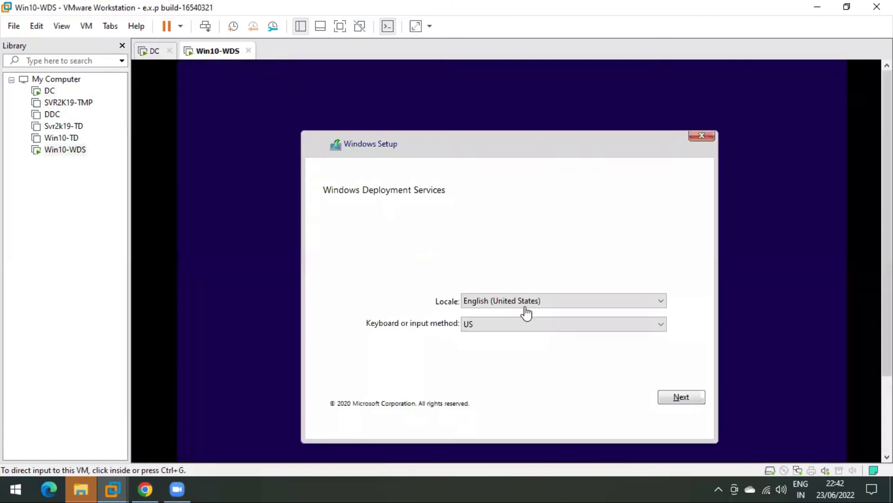
click(405, 148)
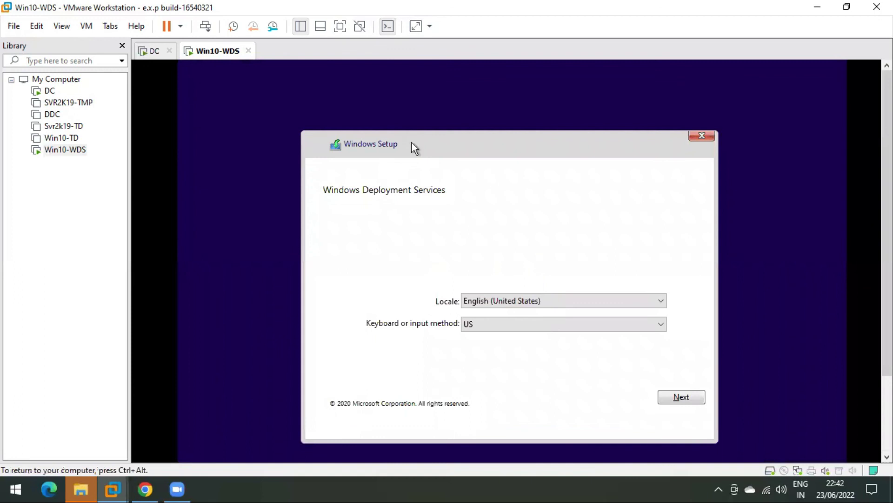
scroll(492, 251, down, 1)
click(492, 251)
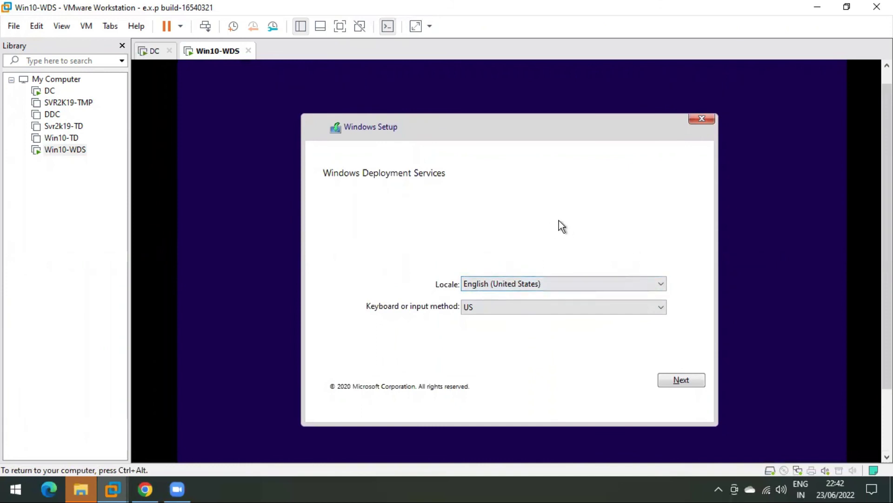
click(678, 381)
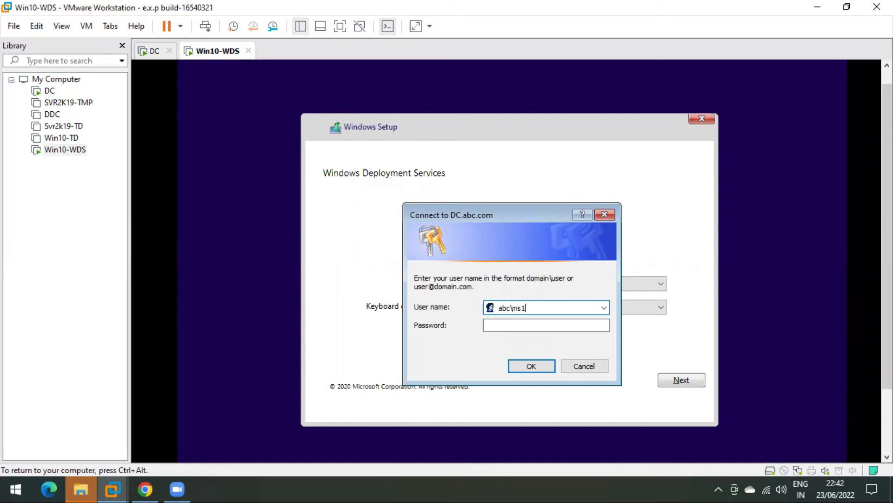
click(546, 325)
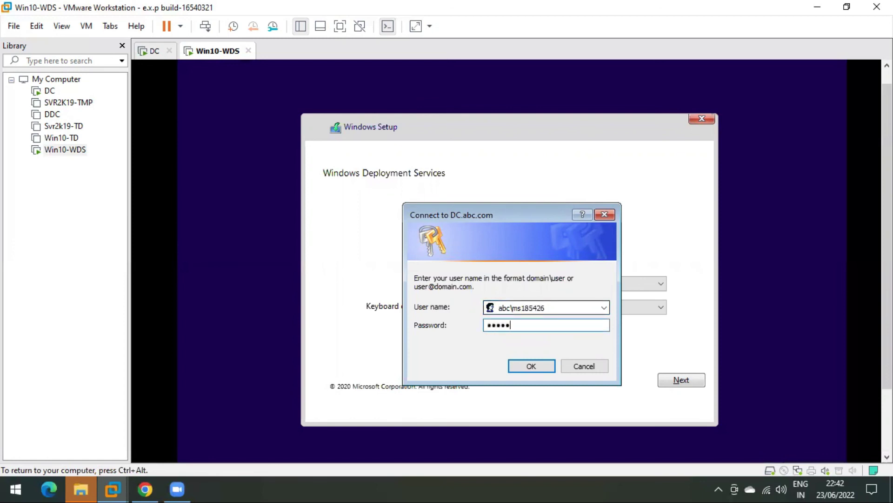
key(Return)
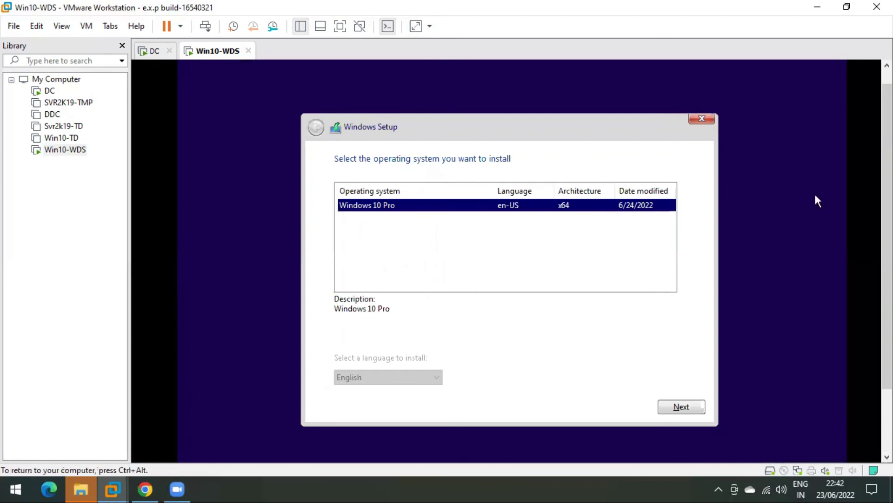
Choose the Windows 10 Pro image and start installing it on Drive 0 Unallocated Space
click(396, 219)
click(669, 403)
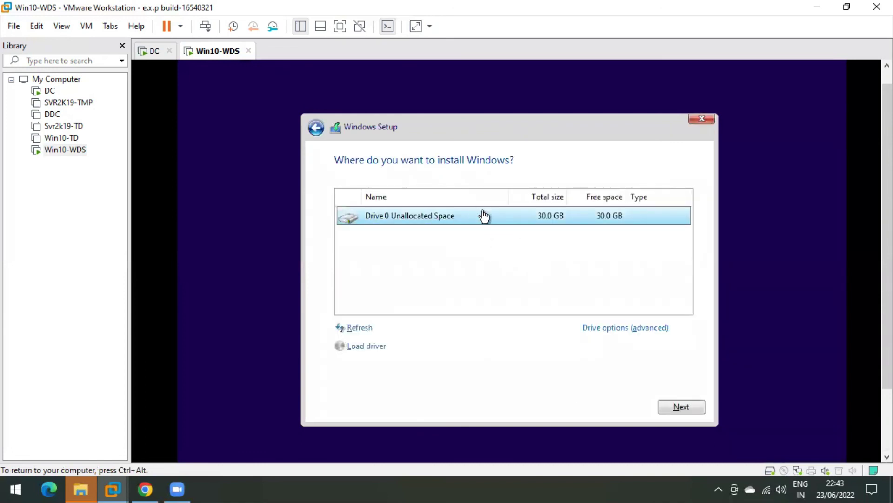
click(672, 408)
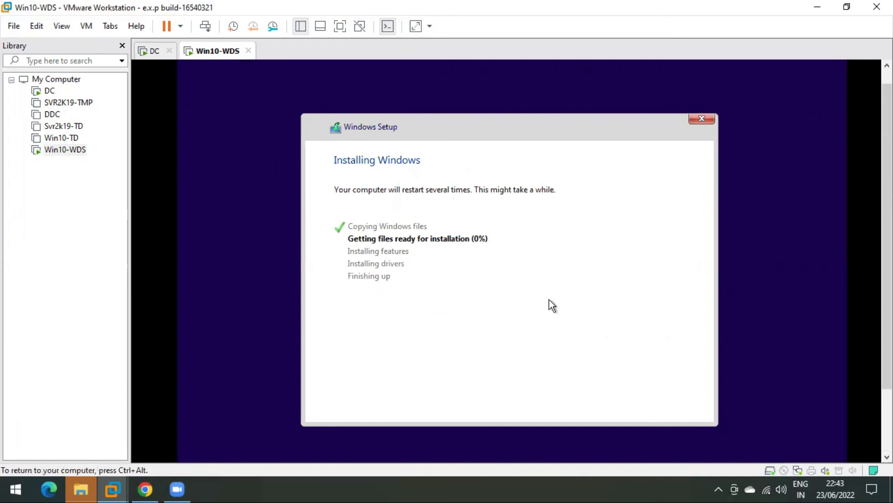
Compare the traffic of both Ethernet adapters on the DC machine and check the installation progress on Win10-WDS
click(154, 51)
click(203, 255)
click(211, 225)
click(208, 257)
click(223, 216)
click(209, 253)
click(219, 220)
click(216, 52)
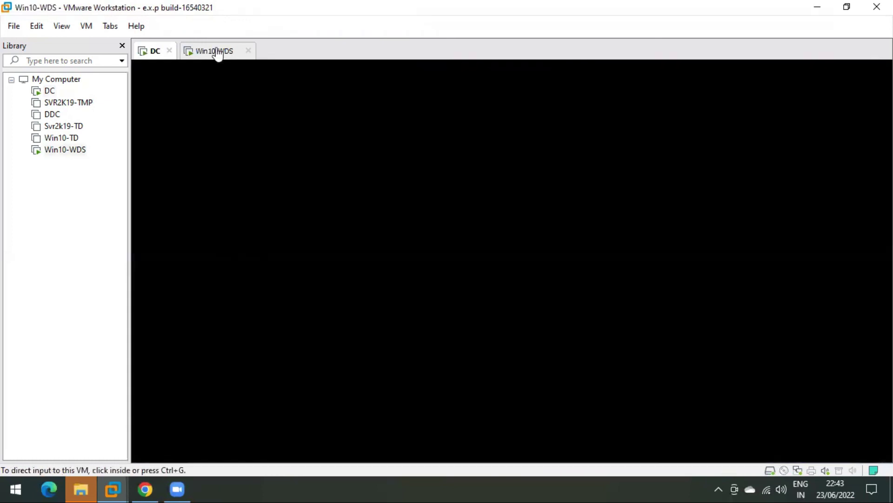
click(178, 95)
key(ctrl+alt)
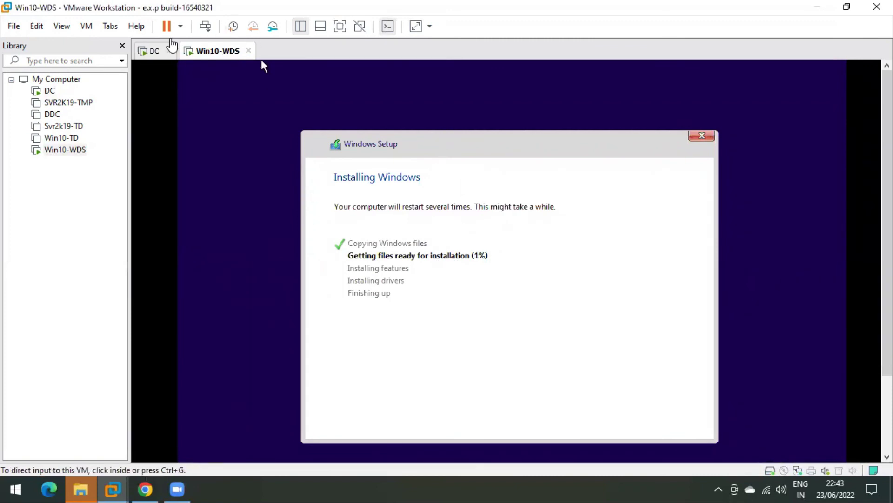
Examine the send and receive rates of the Ethernet2 adapter on the DC machine and return to the Win10-WDS installation
click(155, 50)
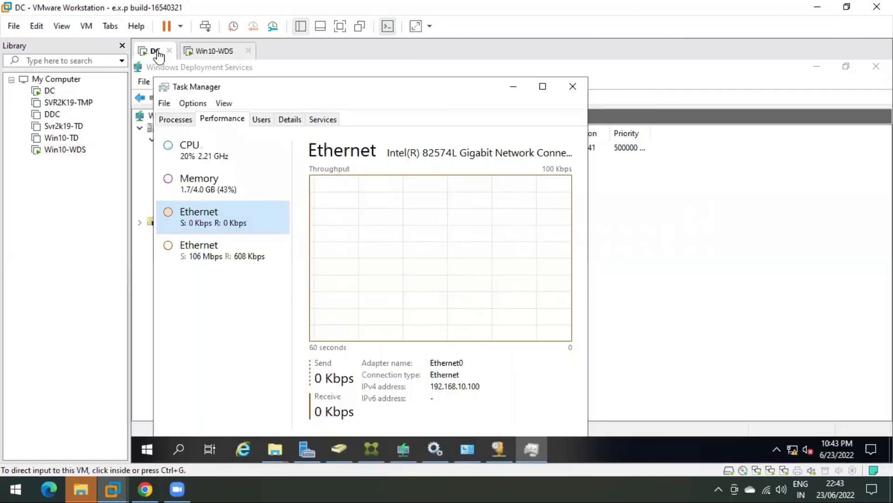
click(221, 255)
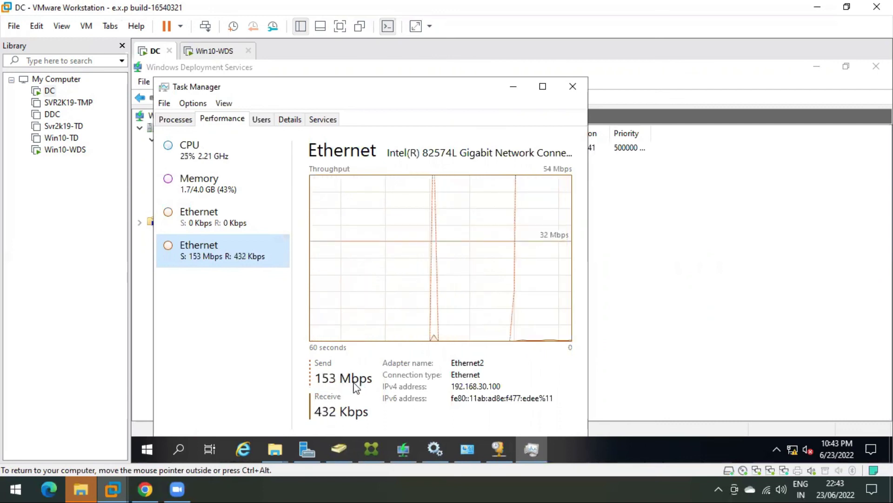
click(214, 55)
click(262, 61)
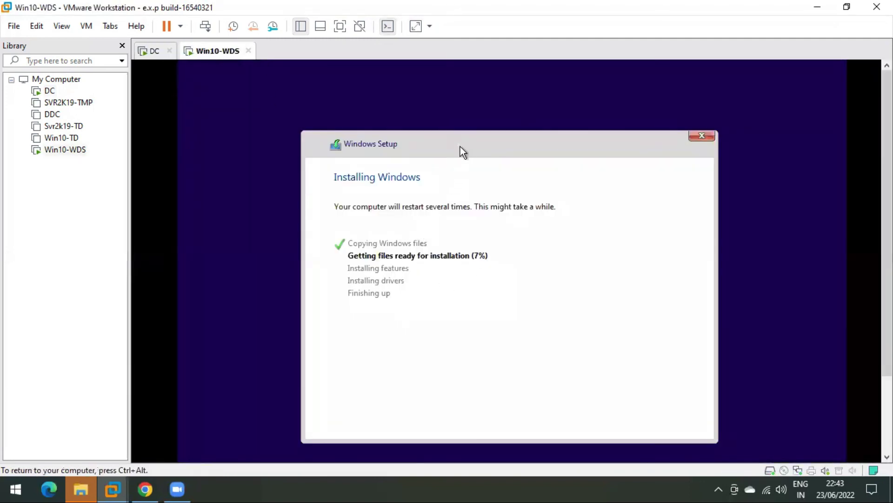